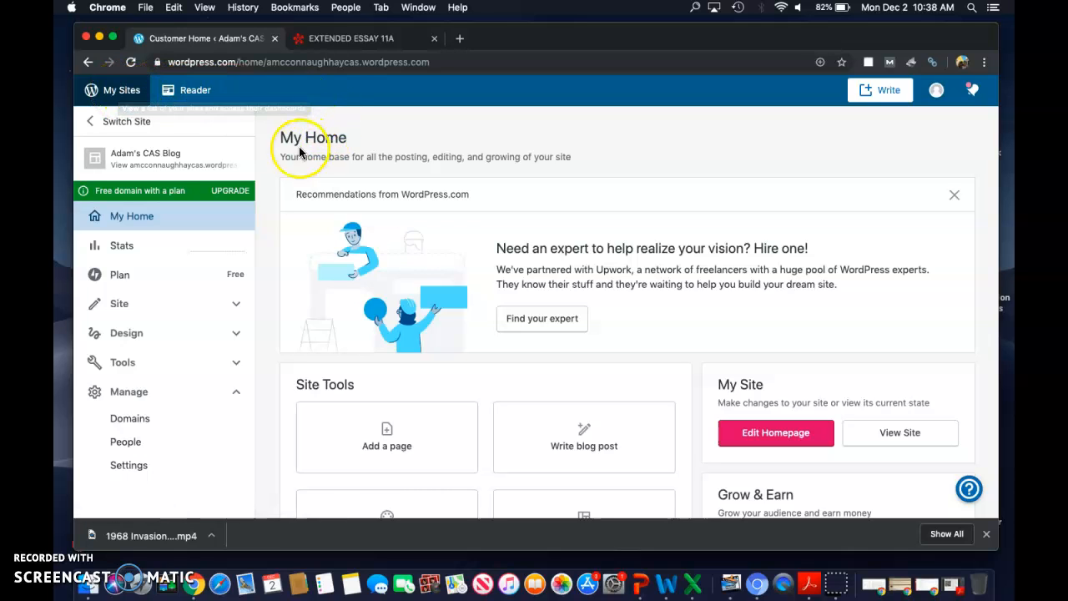
Step: Open the CAS blog's category list from the site's writing settings
left_click(193, 171)
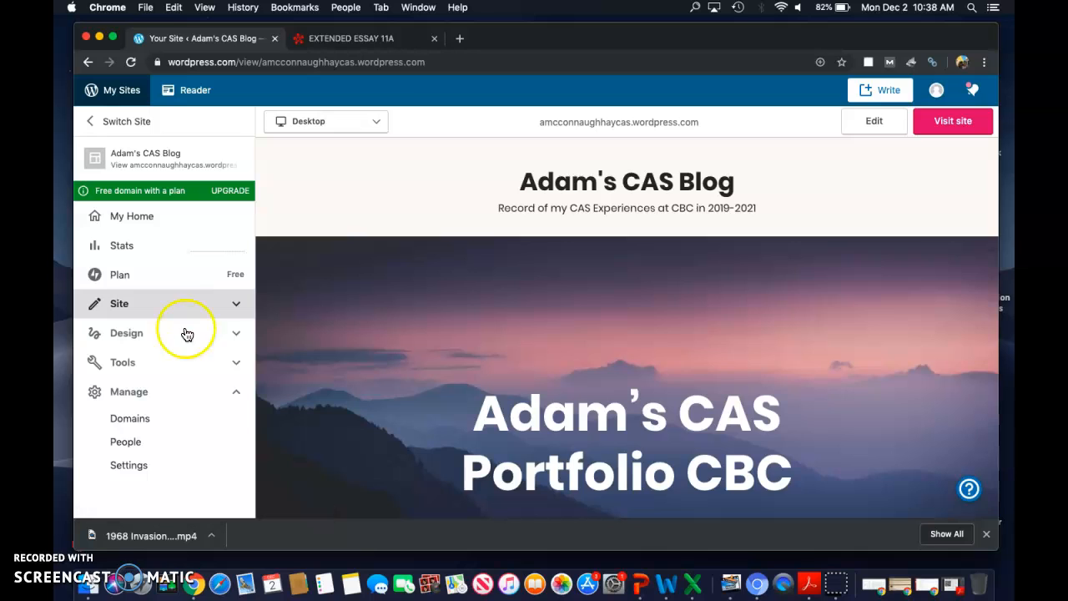
left_click(187, 400)
left_click(220, 394)
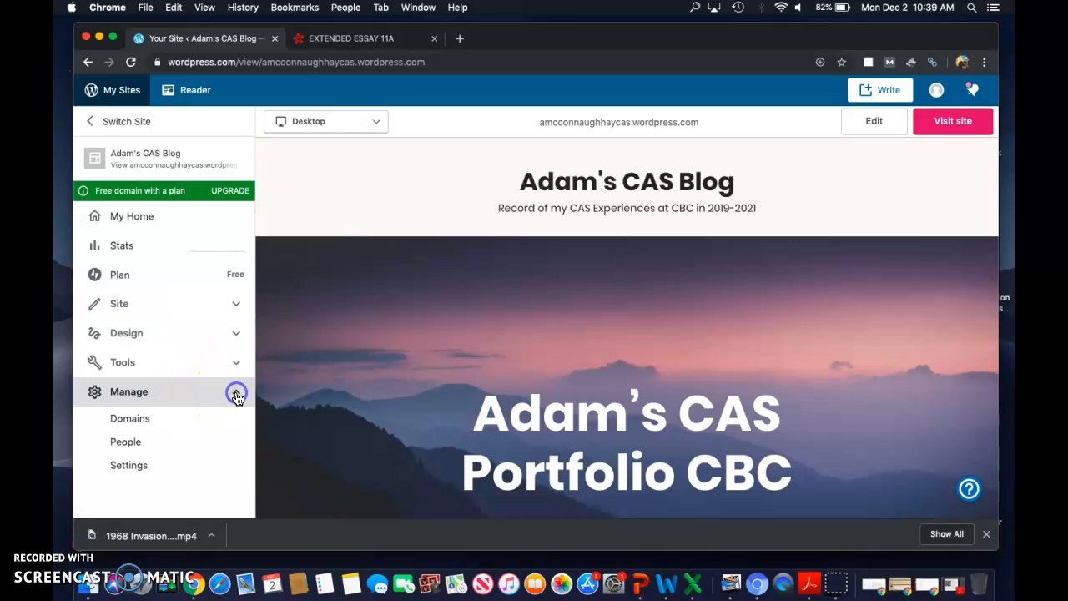
left_click(133, 469)
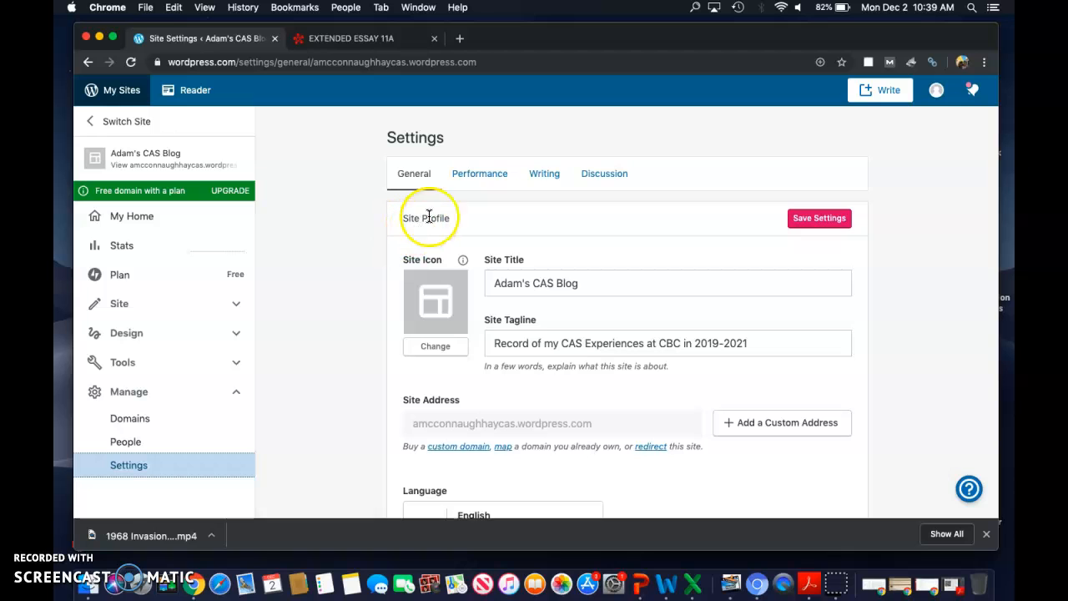
left_click(557, 182)
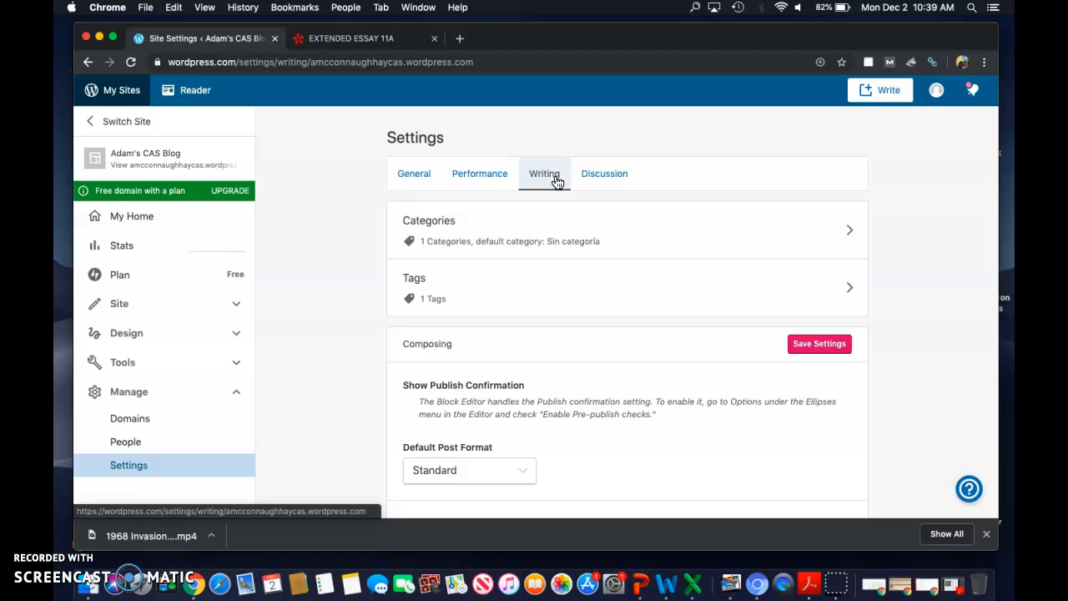
left_click(673, 234)
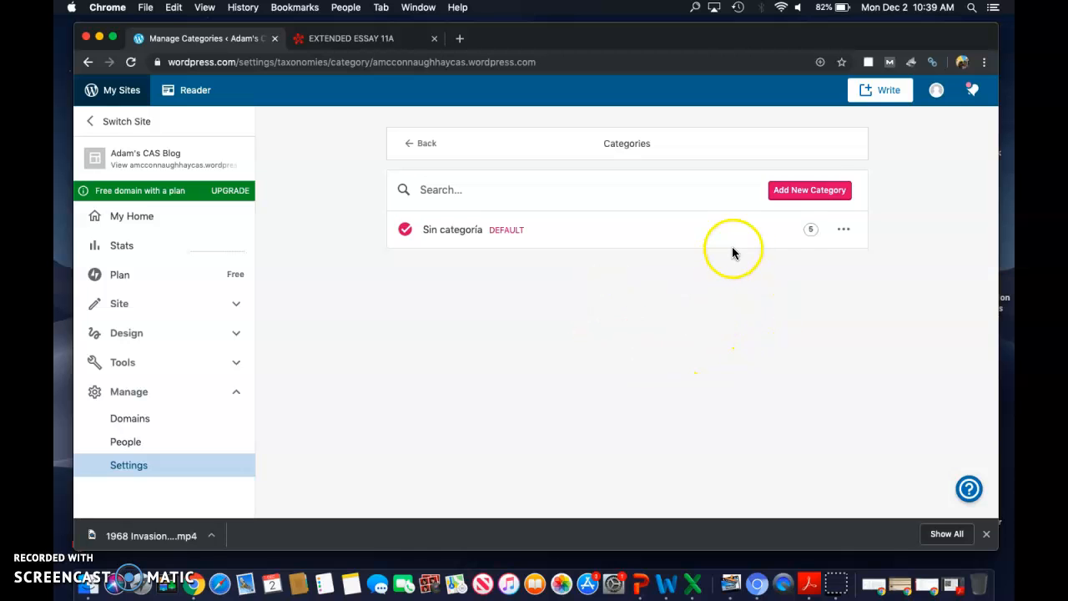
Step: Add a new top-level category named "Creativity" to the blog
left_click(821, 198)
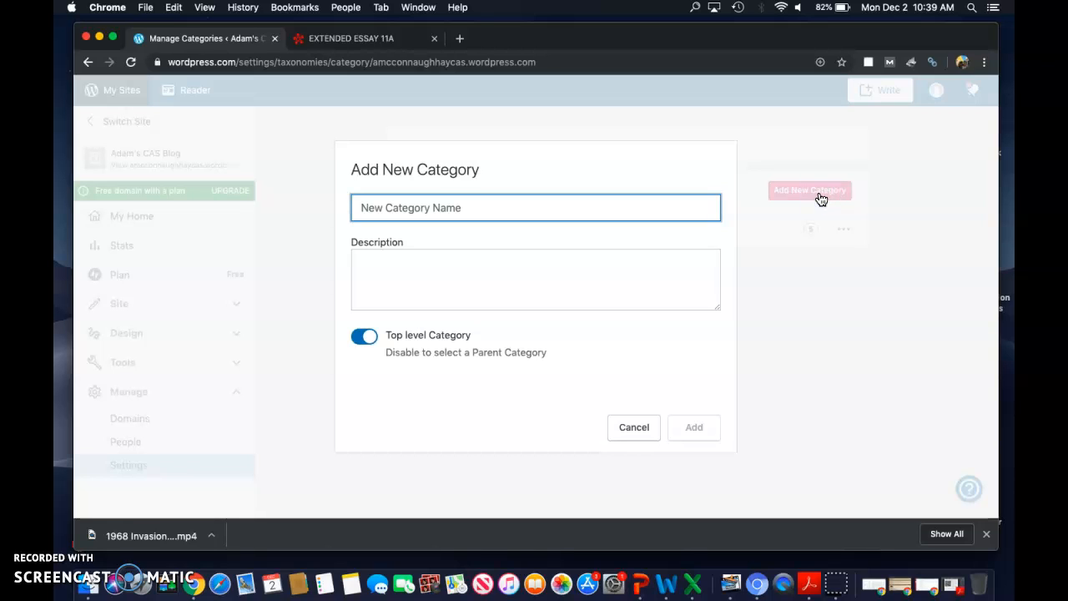
type("Creativity")
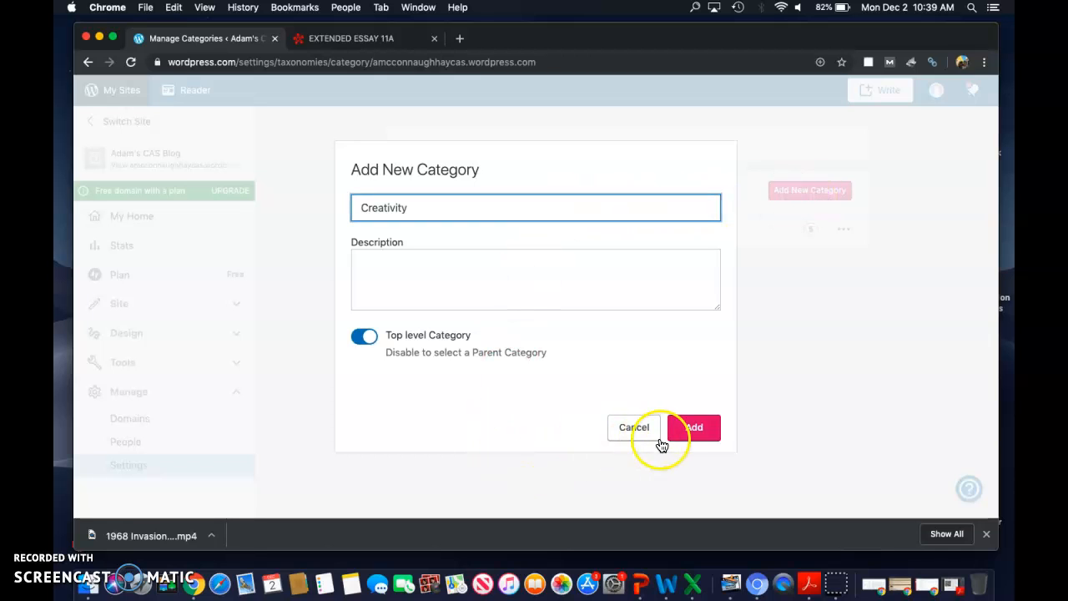
left_click(693, 431)
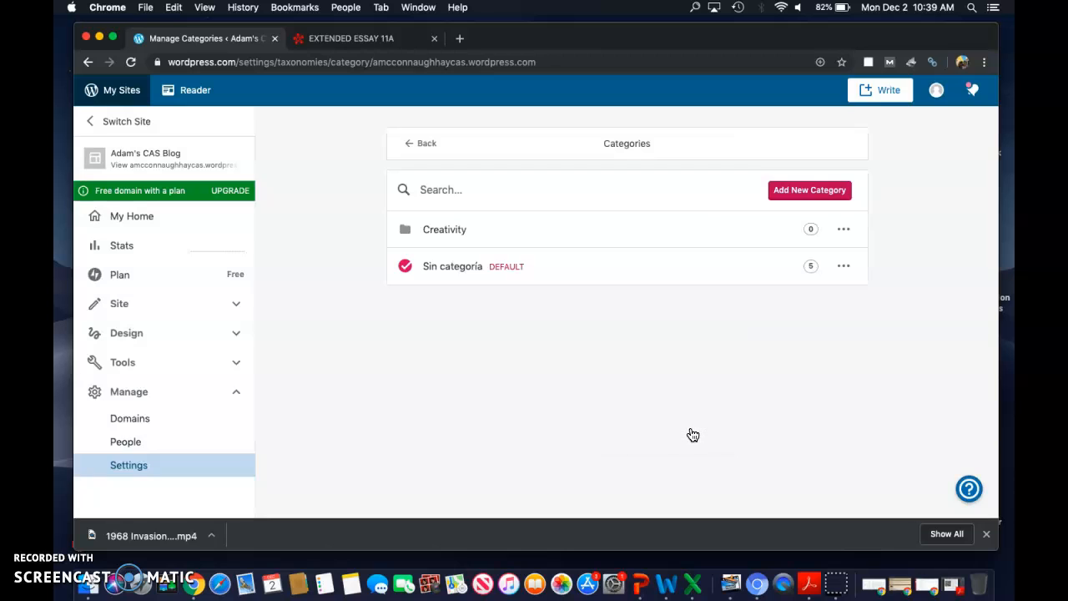
Step: Add a new top-level category named "Activity" to the blog
left_click(722, 353)
left_click(801, 203)
type("Activity")
left_click(695, 427)
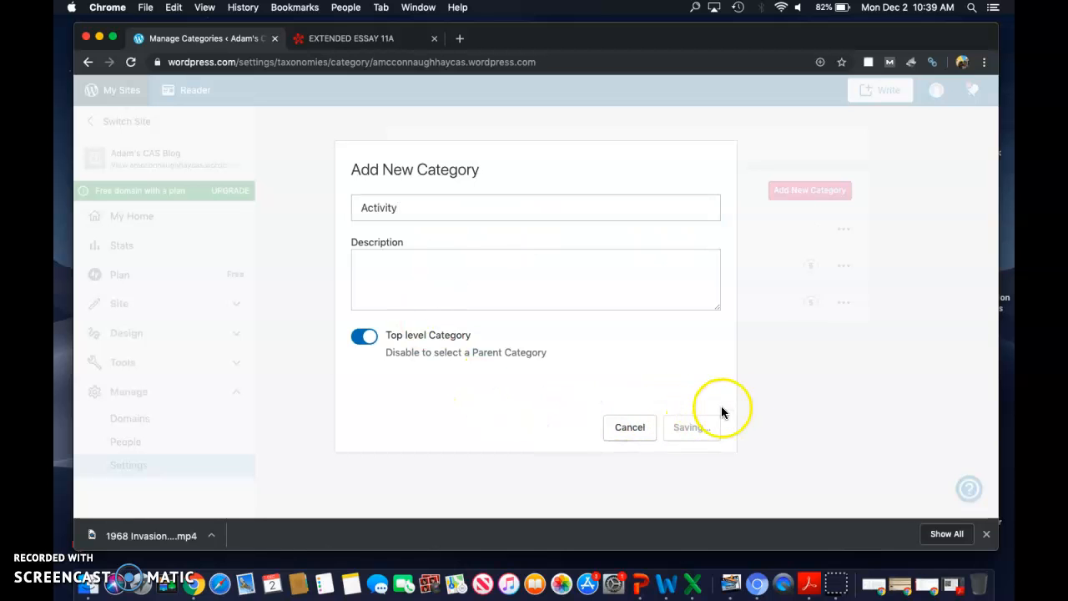
Step: Add a new top-level category named "Service" to the blog
left_click(807, 192)
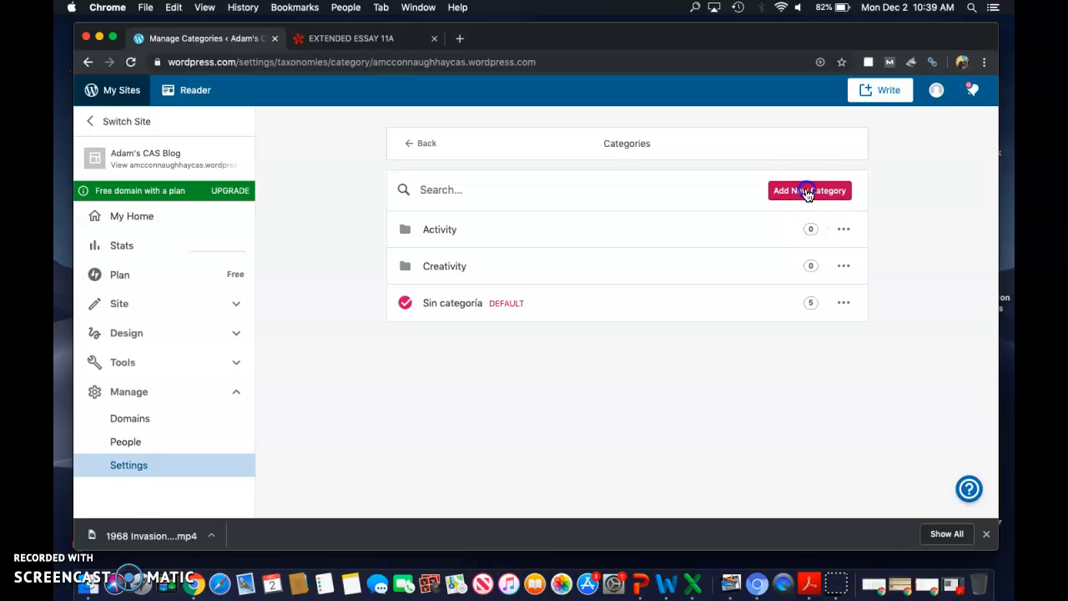
type("Service")
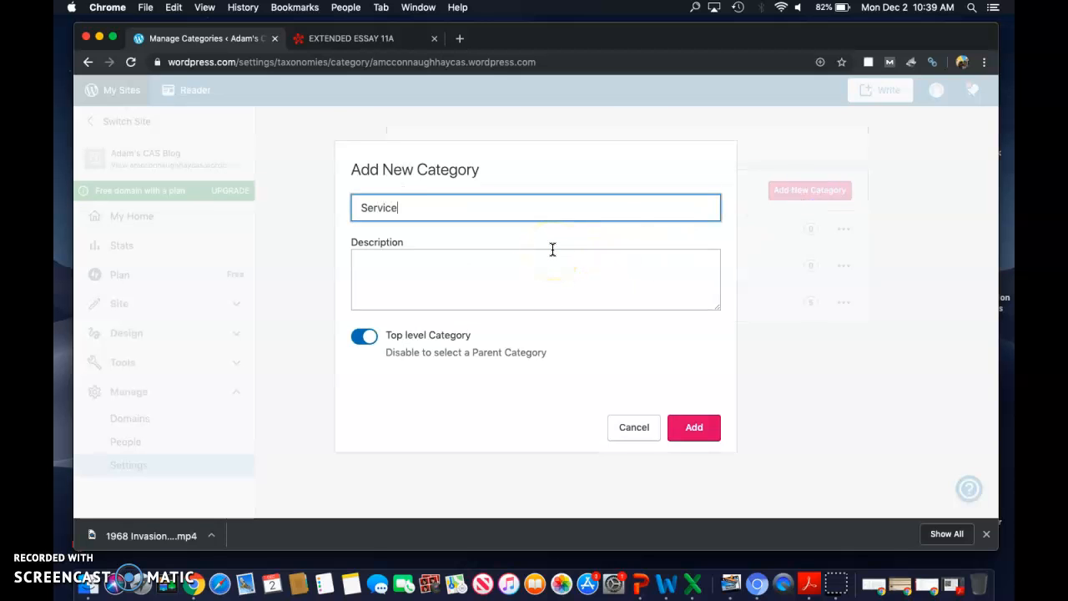
left_click(692, 428)
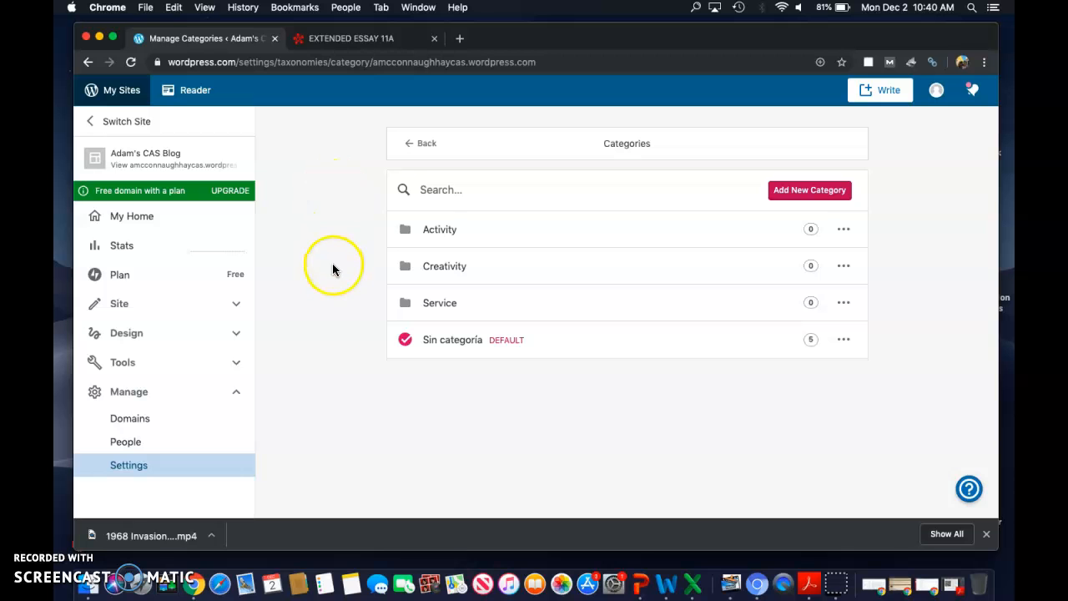
Step: Switch to the EXTENDED ESSAY 11A course in Canvas and open CAS Learning Outcomes from its CAS module
left_click(354, 39)
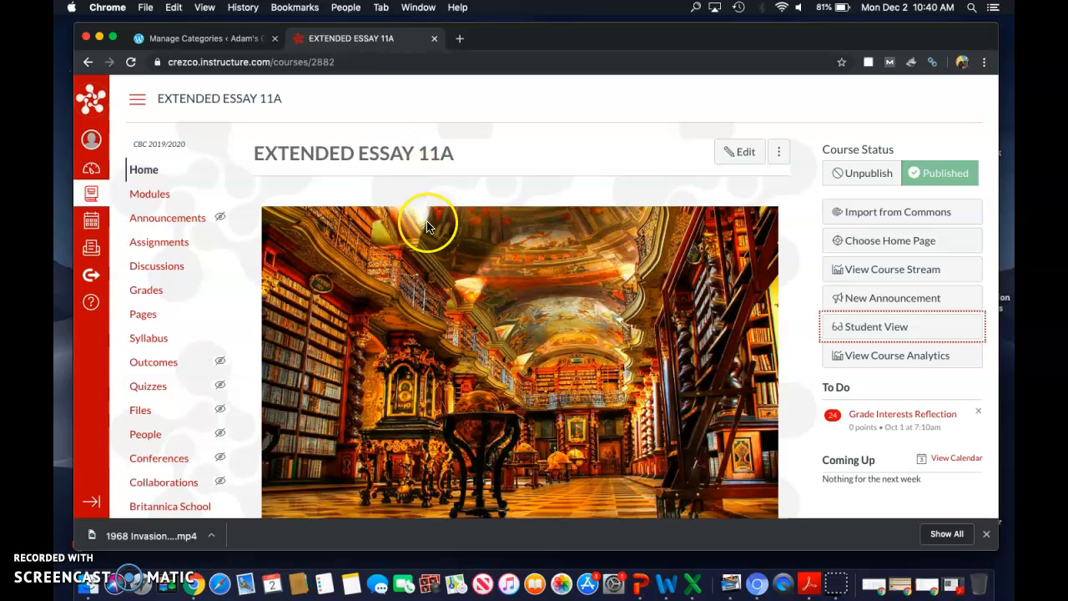
scroll(374, 217, "down", 2)
scroll(374, 217, "up", 2)
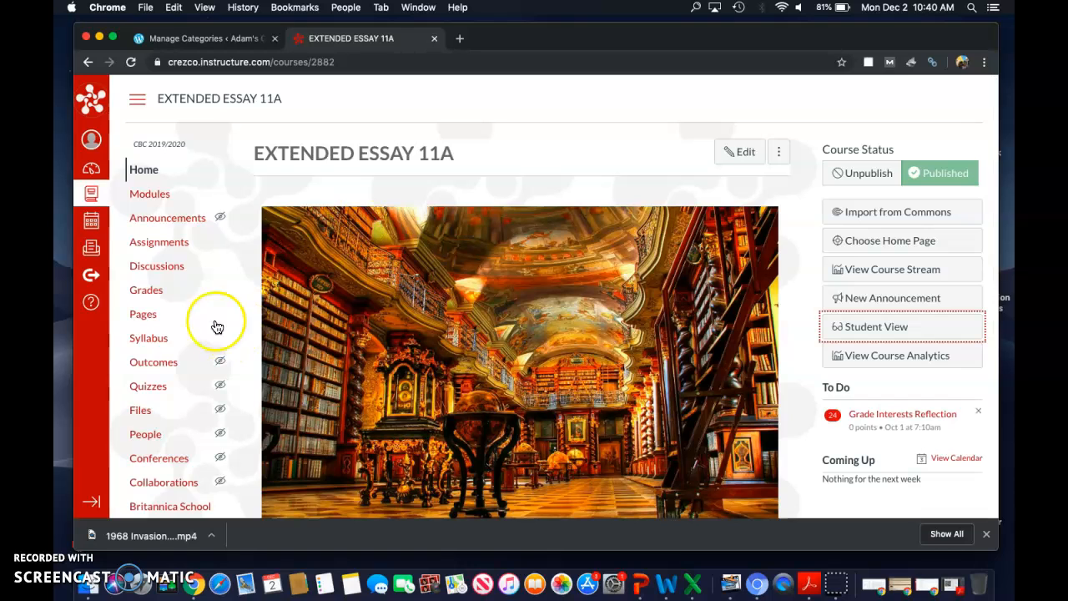
left_click(162, 198)
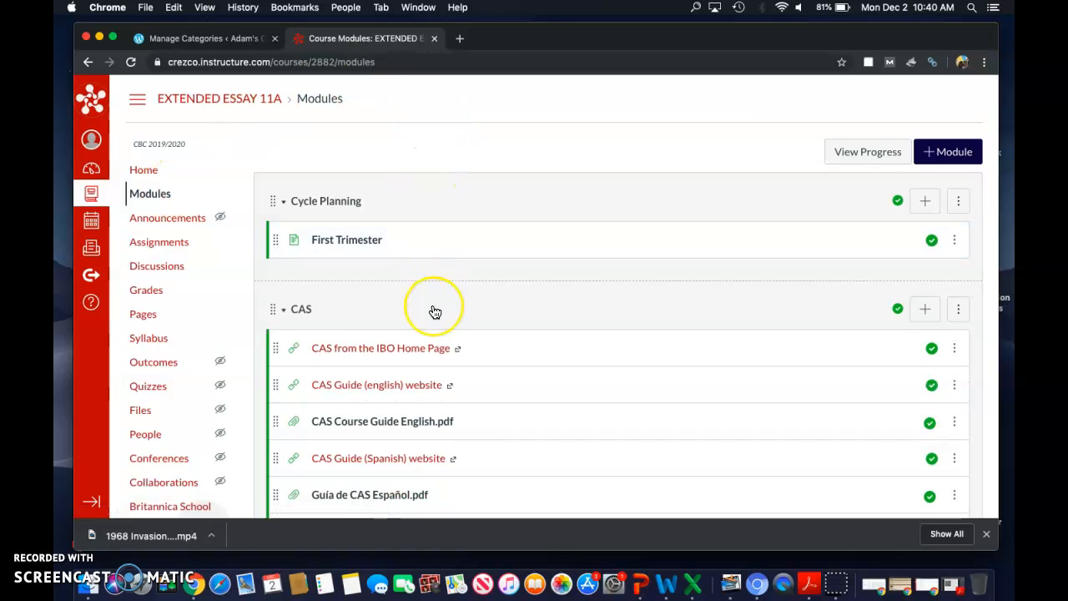
scroll(434, 310, "down", 4)
scroll(433, 310, "down", 4)
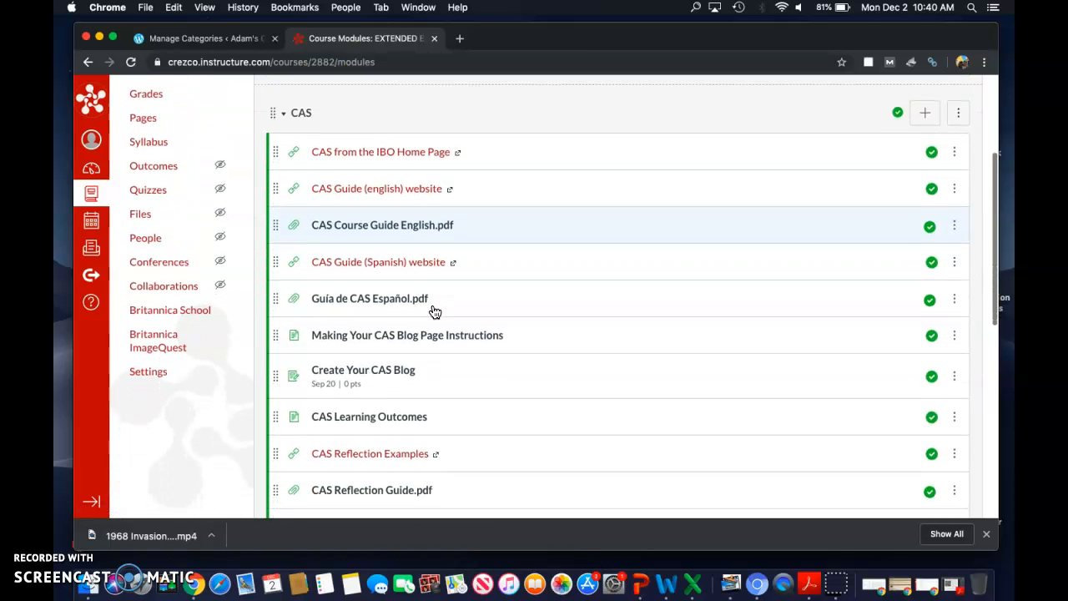
left_click(406, 308)
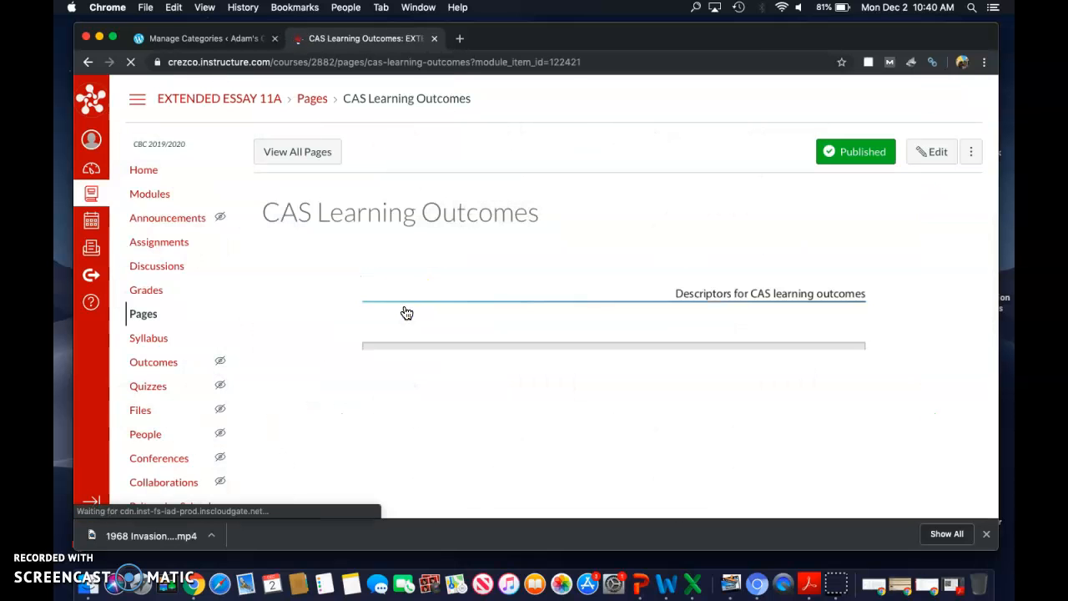
Step: Read through the CAS learning outcomes and their suggested descriptors for the wording of the blog categories
scroll(591, 327, "down", 3)
scroll(590, 327, "down", 10)
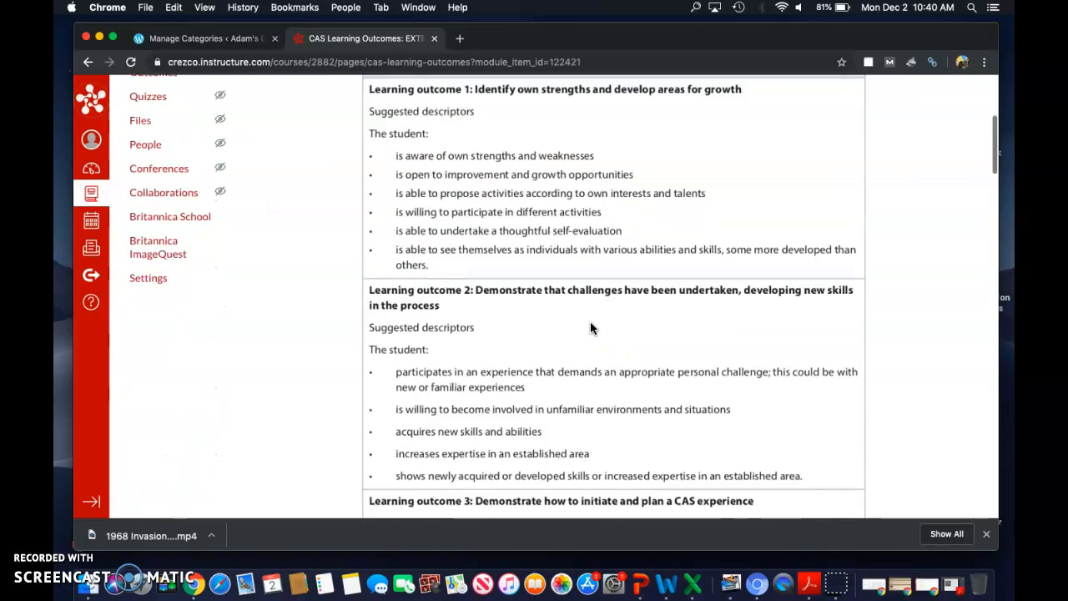
scroll(590, 328, "down", 15)
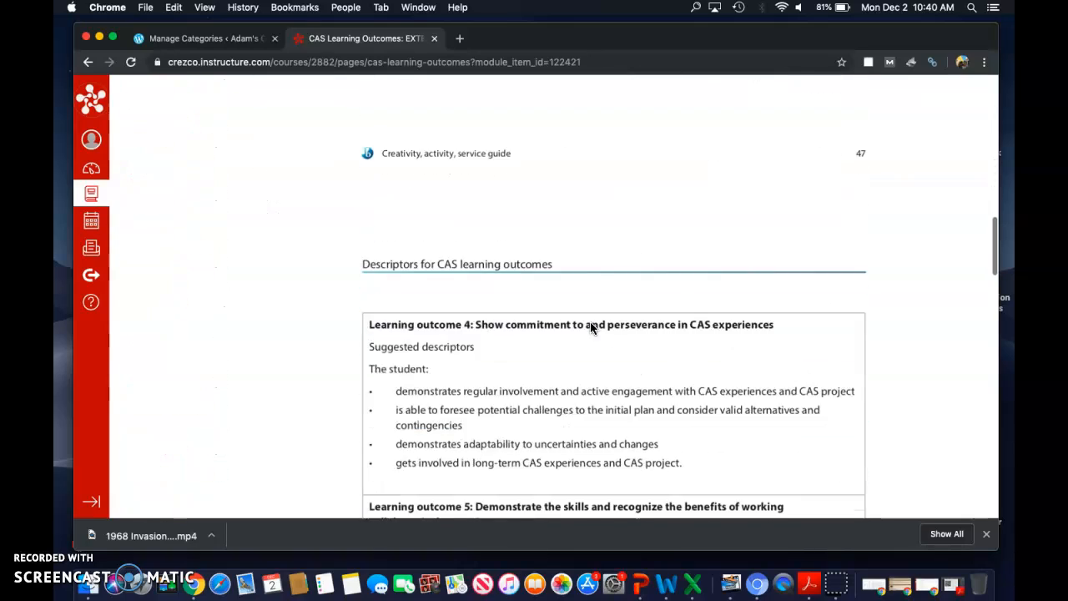
scroll(590, 328, "up", 15)
scroll(589, 328, "up", 15)
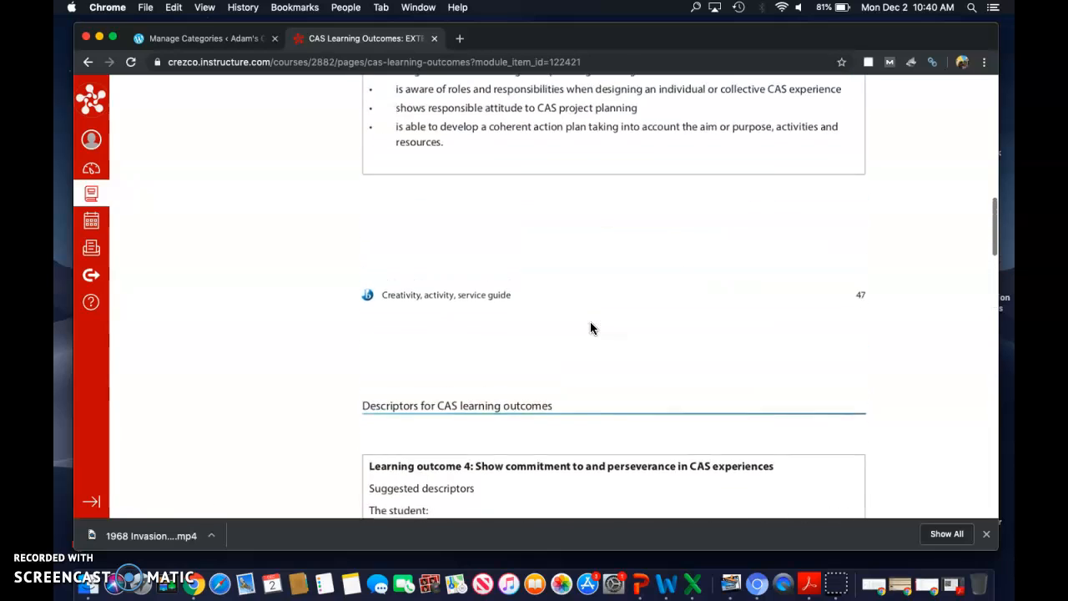
scroll(590, 328, "up", 2)
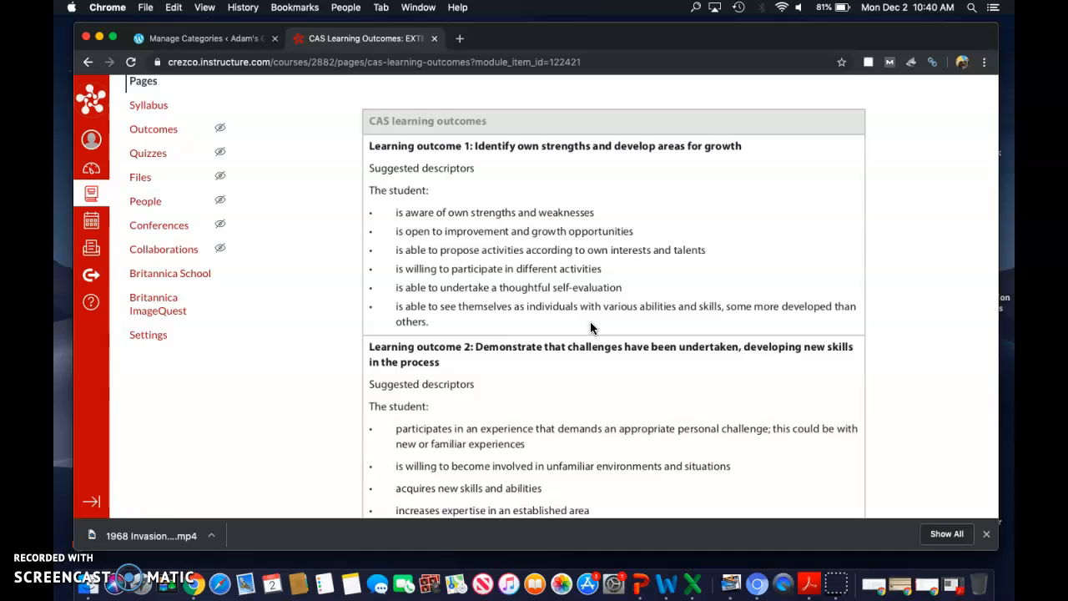
scroll(590, 328, "down", 2)
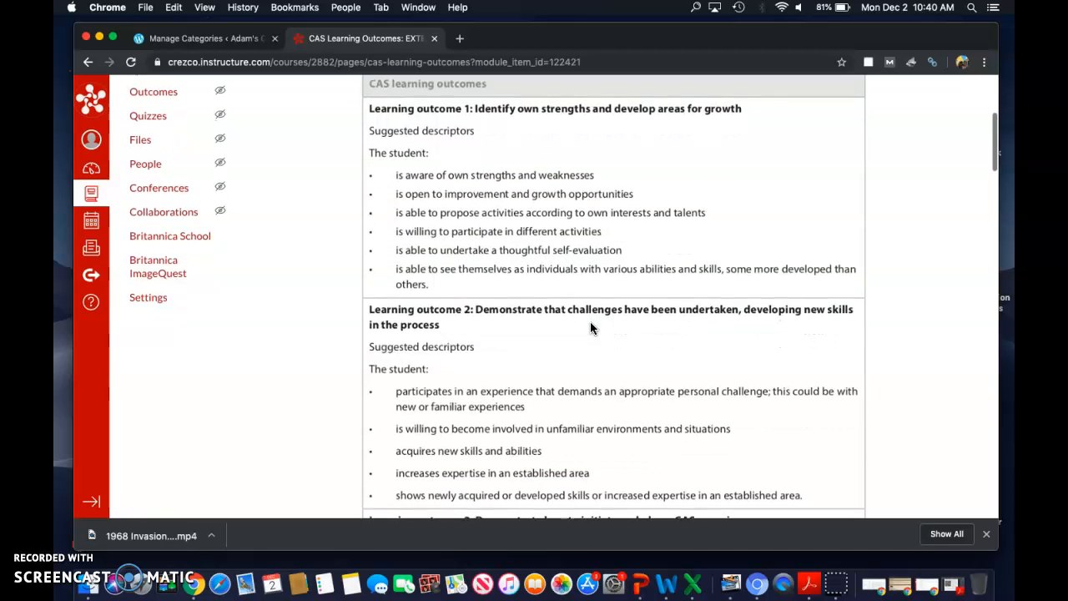
scroll(590, 328, "down", 8)
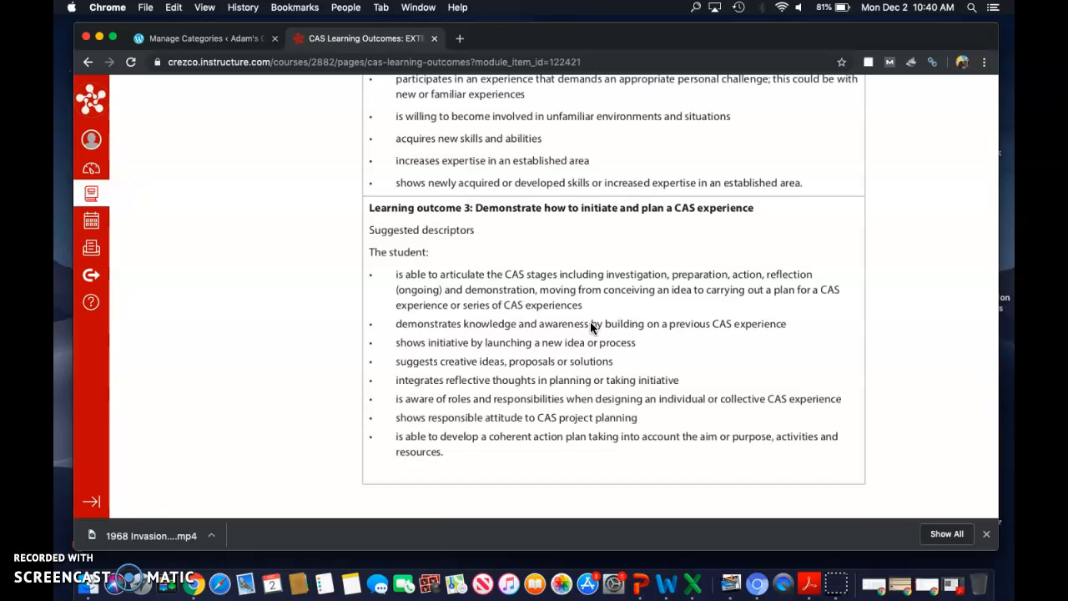
scroll(589, 328, "up", 10)
scroll(590, 322, "up", 5)
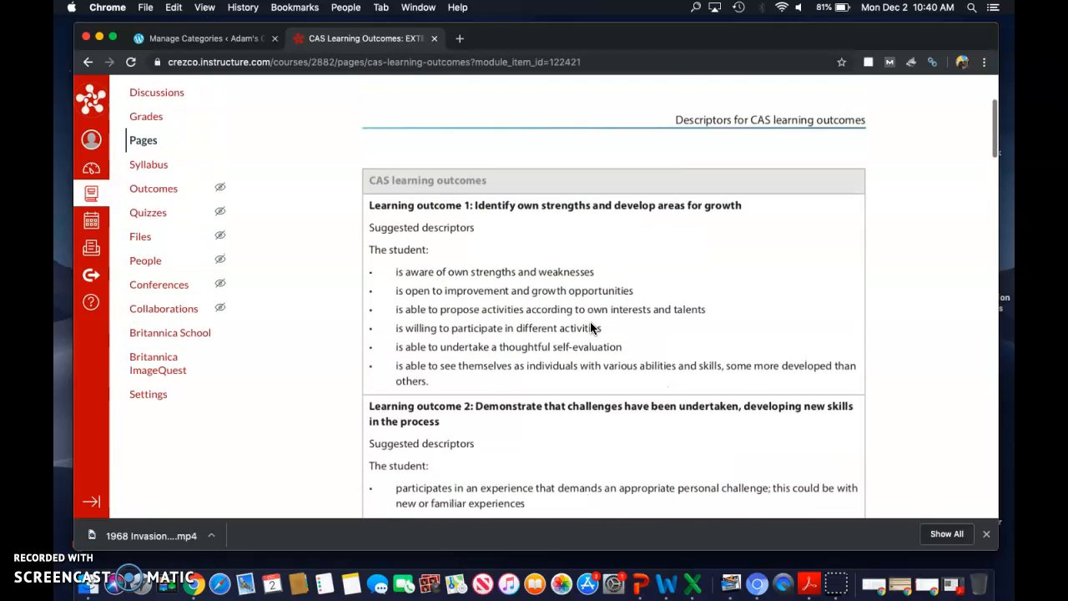
scroll(590, 327, "down", 2)
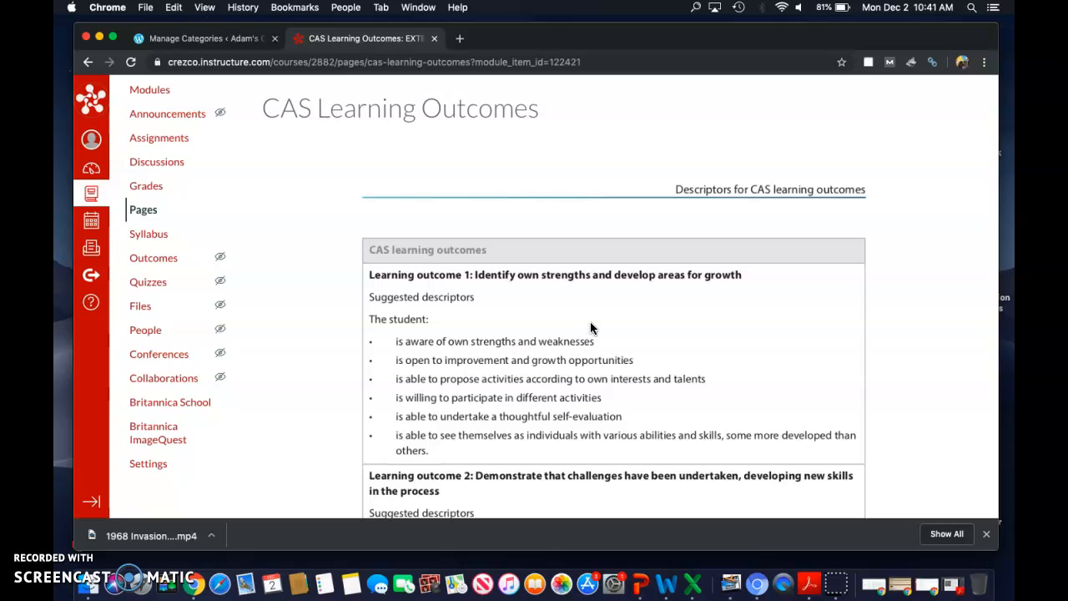
scroll(590, 328, "down", 2)
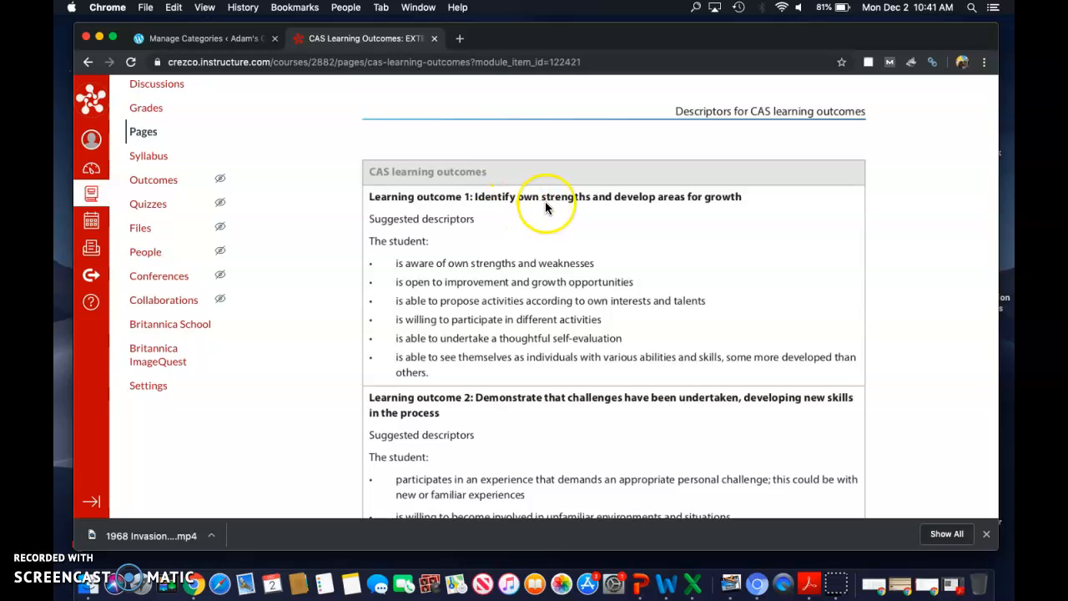
Step: Back in WordPress, start a new category named "Learning Outcome 1:" and check the outcome's wording on the course page
left_click(216, 39)
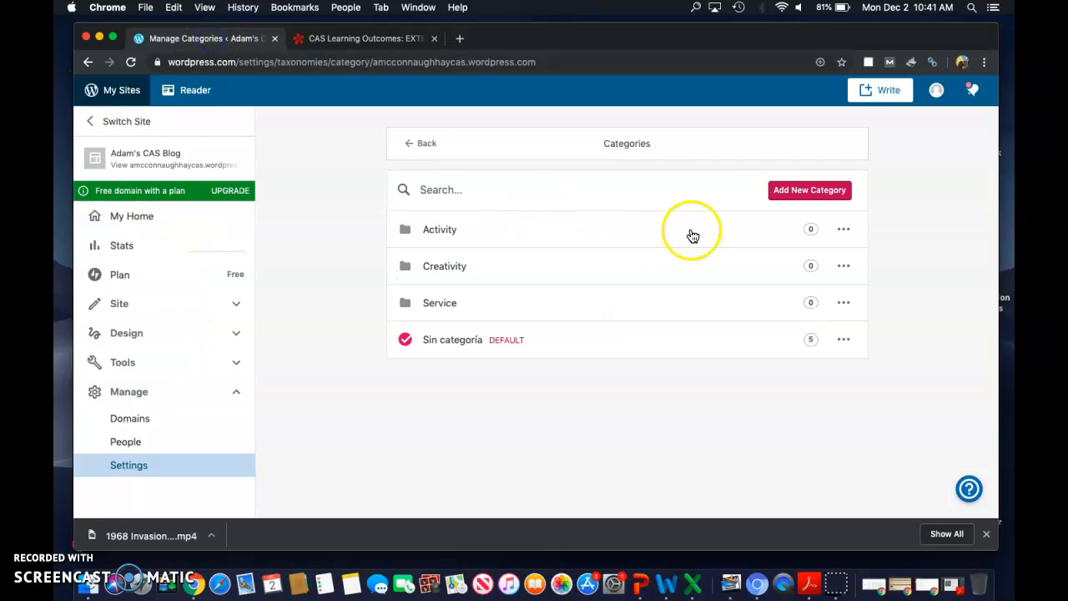
left_click(806, 192)
type("Learning Outcome 1:")
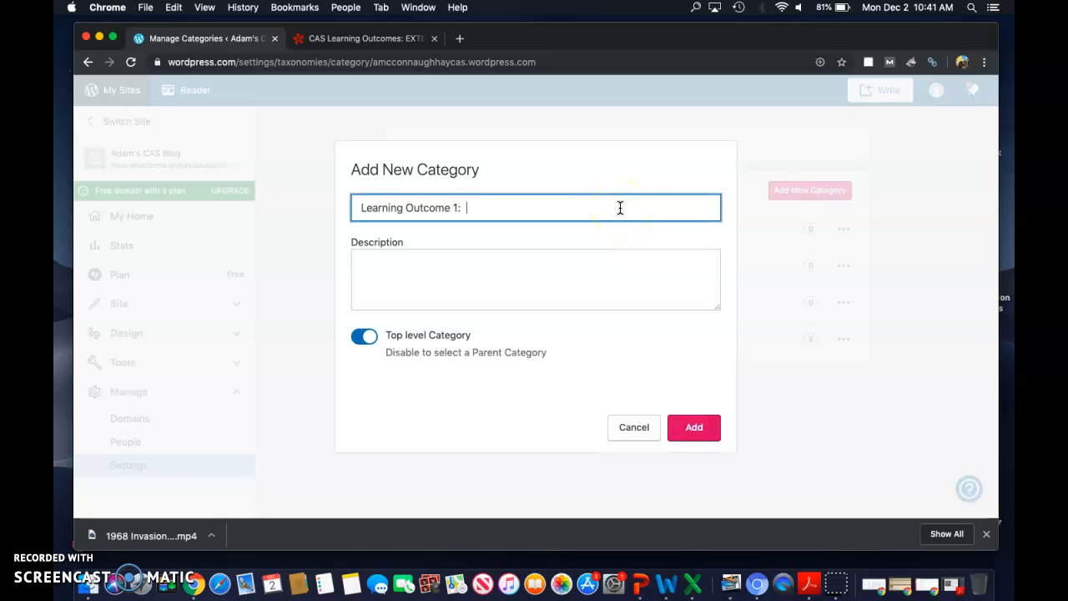
left_click(361, 38)
type("1:")
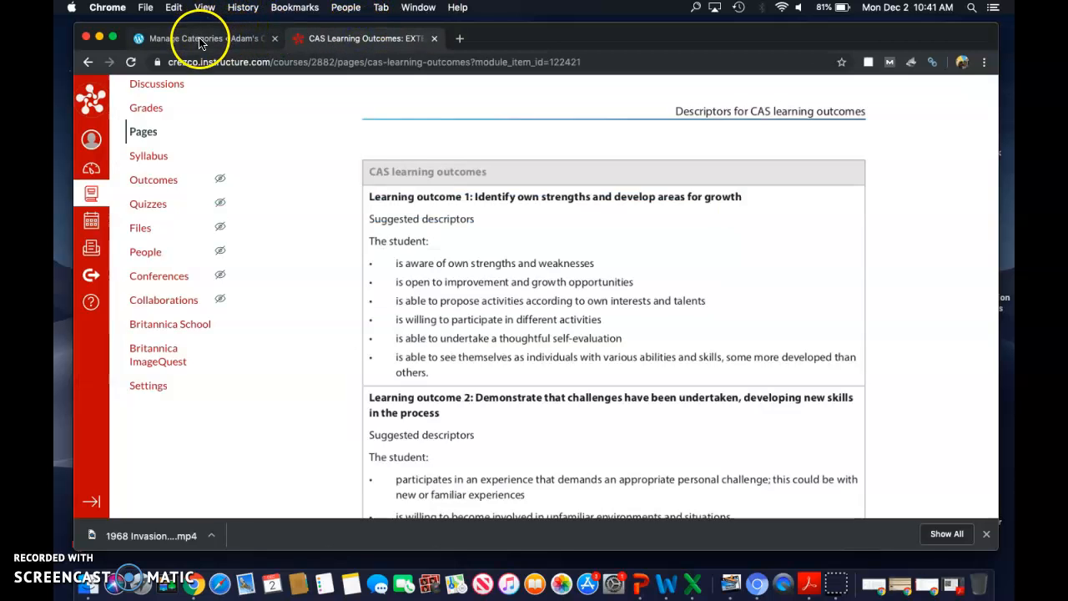
Step: Complete the category name with "Identify own strengths and develop areas for growth" and add the category
left_click(201, 37)
type("Identify")
key("BackSpace")
type("own strenghts and d")
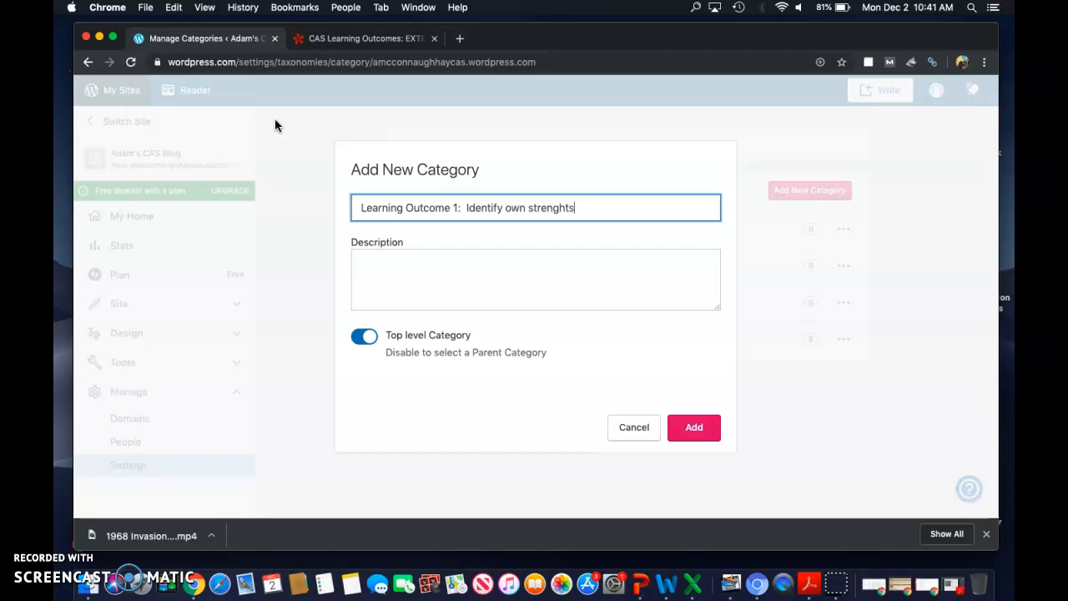
key("BackSpace")
key("BackSpace")
key("BackSpace")
key("BackSpace")
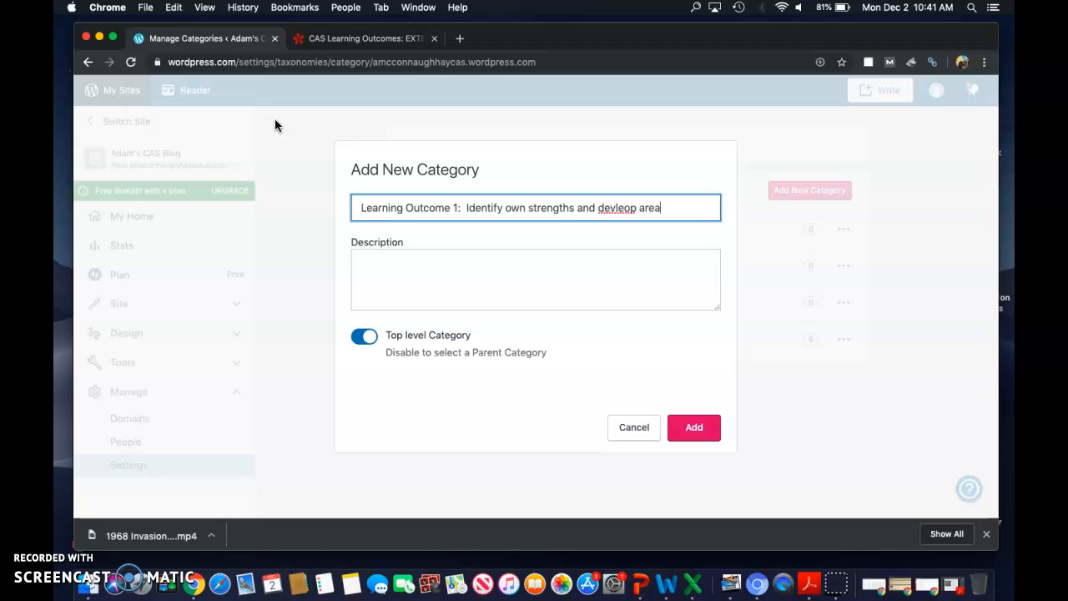
type("rowth")
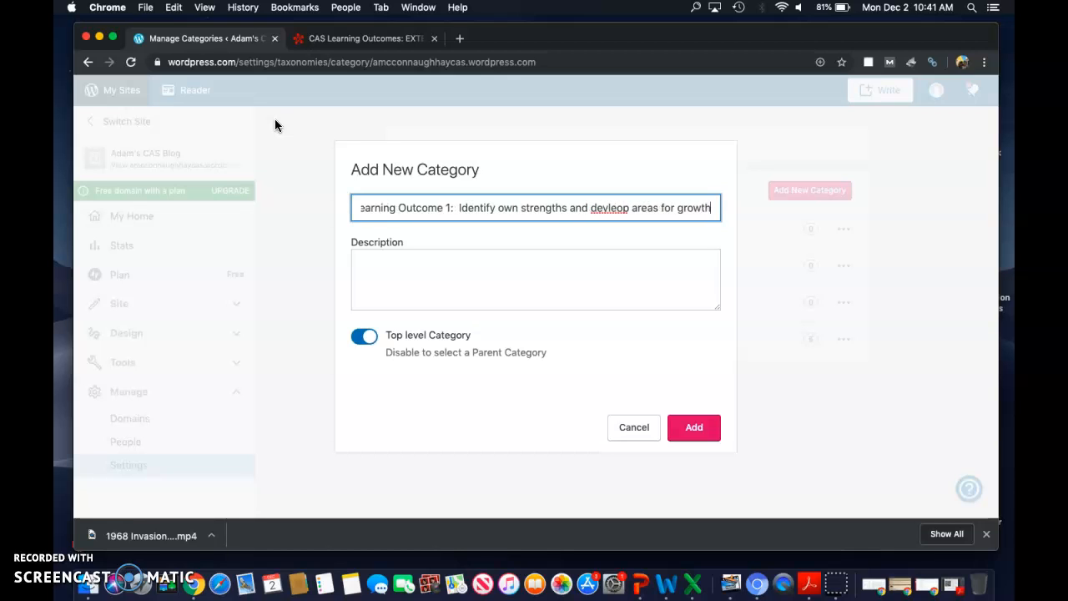
left_click(616, 208)
key("BackSpace")
type("el")
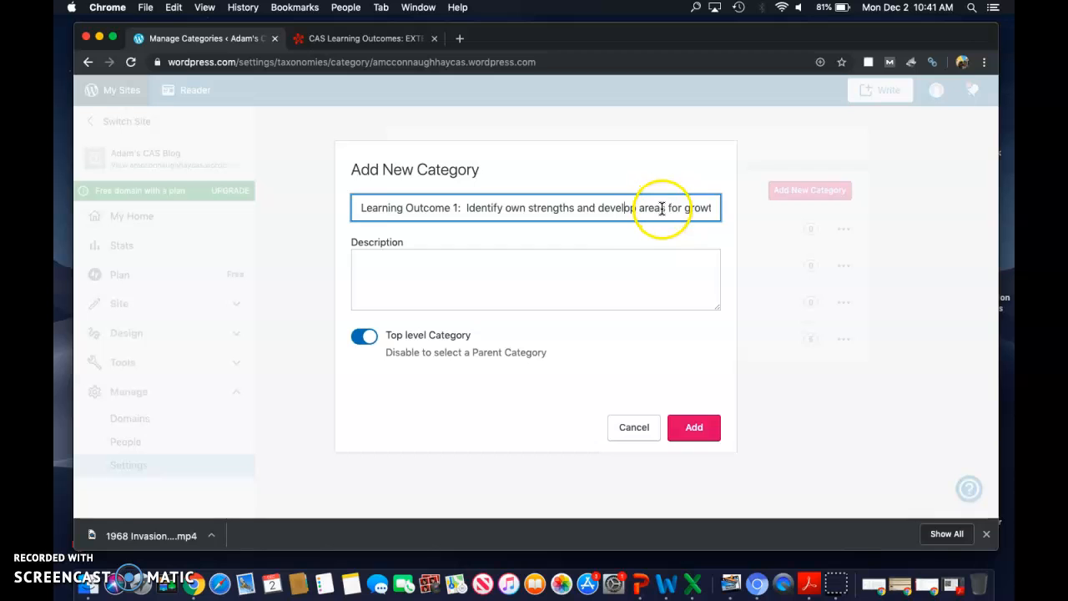
left_click(696, 431)
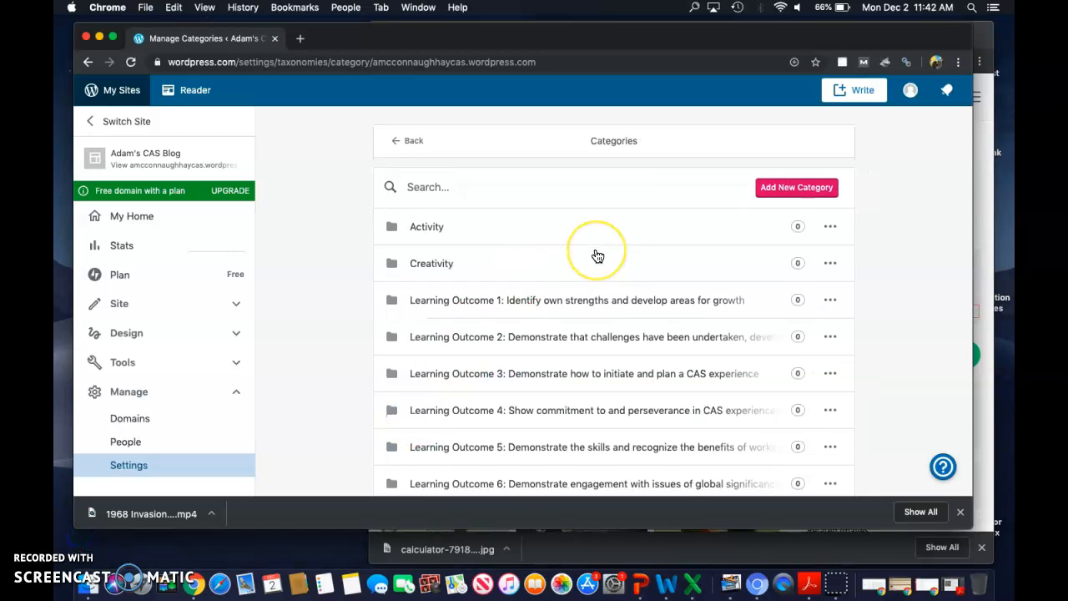
scroll(597, 256, "down", 1)
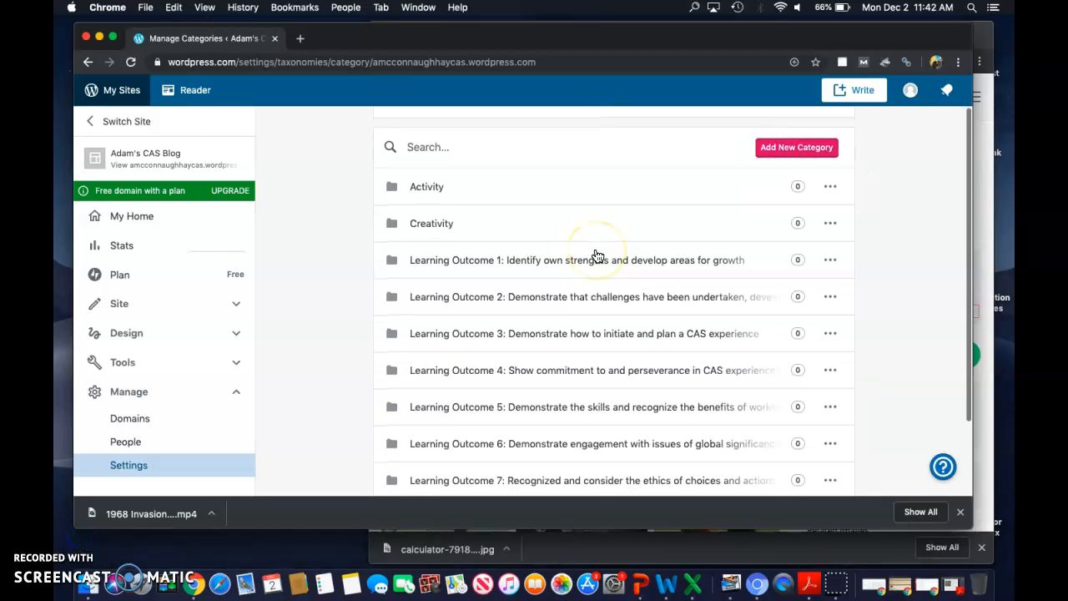
Step: Review the category list, from Activity and Creativity through the seven learning outcomes to Service
scroll(597, 256, "down", 2)
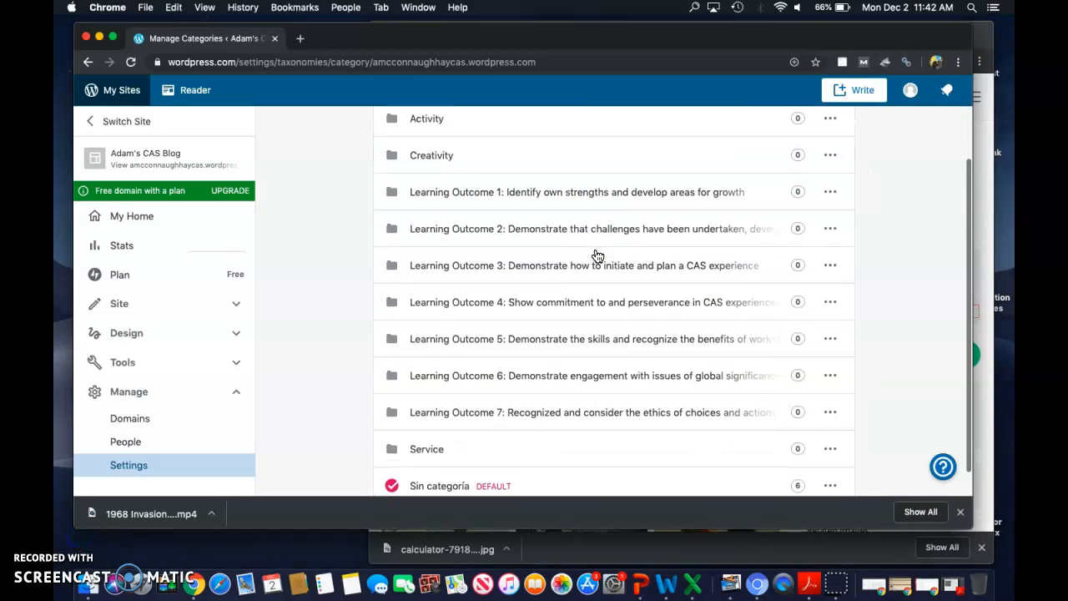
scroll(573, 239, "up", 3)
scroll(557, 350, "down", 3)
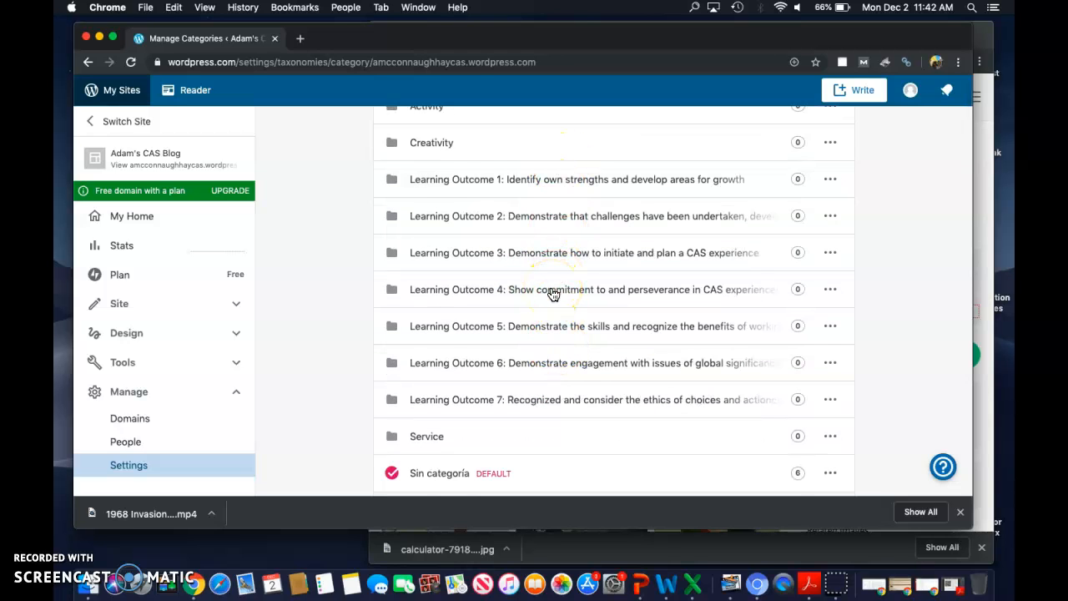
scroll(553, 294, "up", 2)
scroll(553, 294, "up", 1)
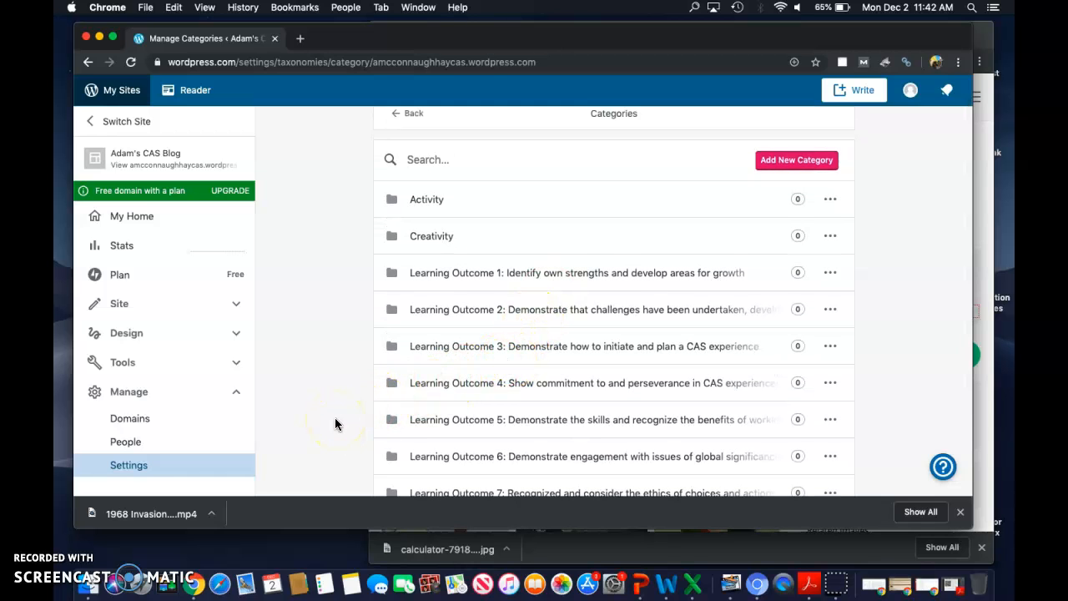
left_click(471, 375)
scroll(472, 375, "up", 1)
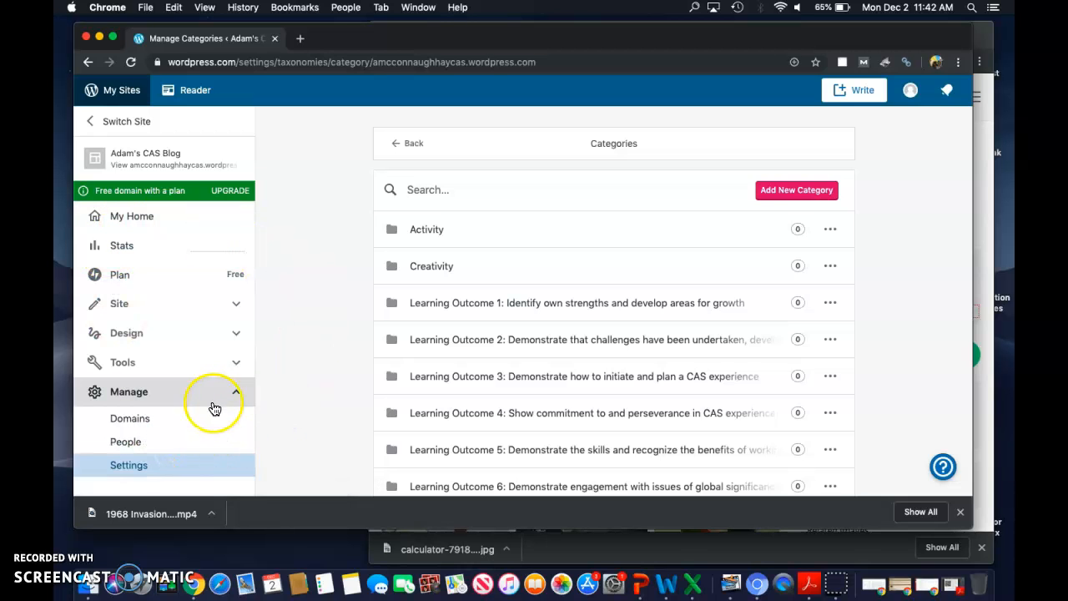
Step: View the blog site and open the Math Marathon post from it
left_click(231, 398)
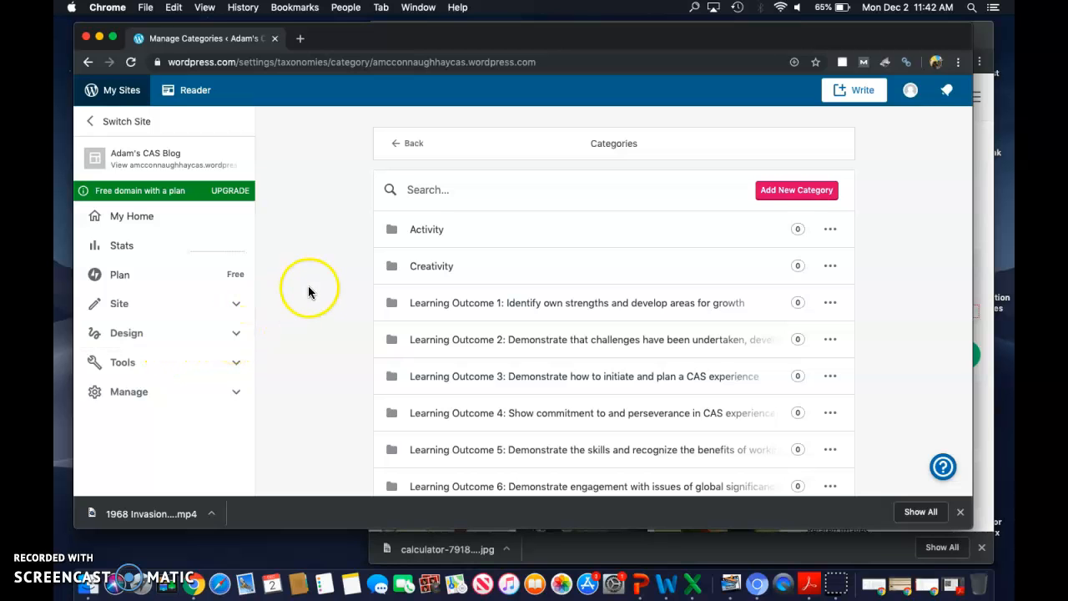
left_click(148, 172)
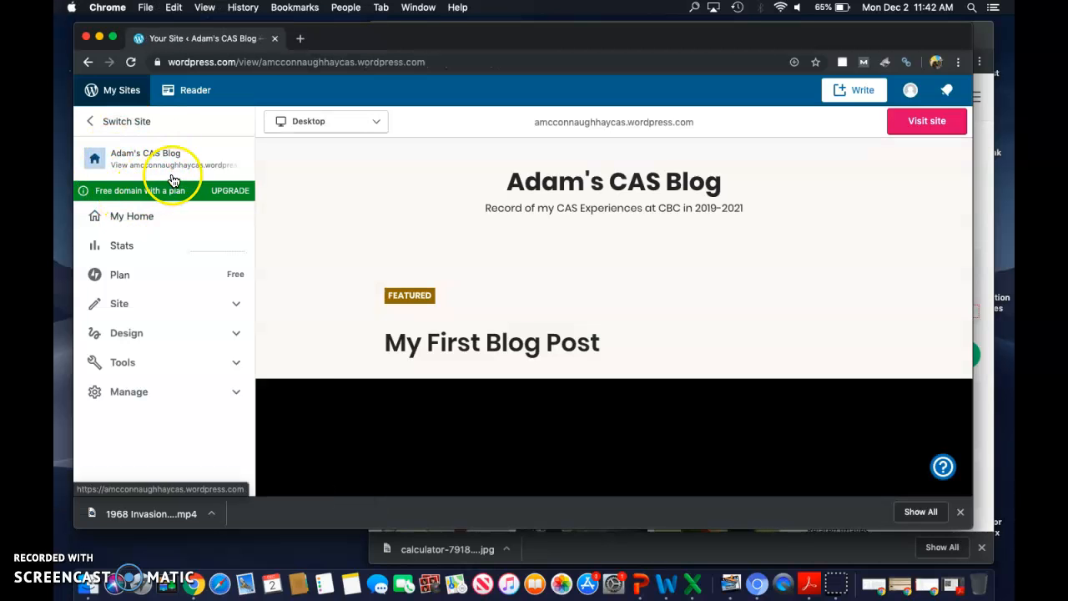
scroll(511, 358, "down", 1)
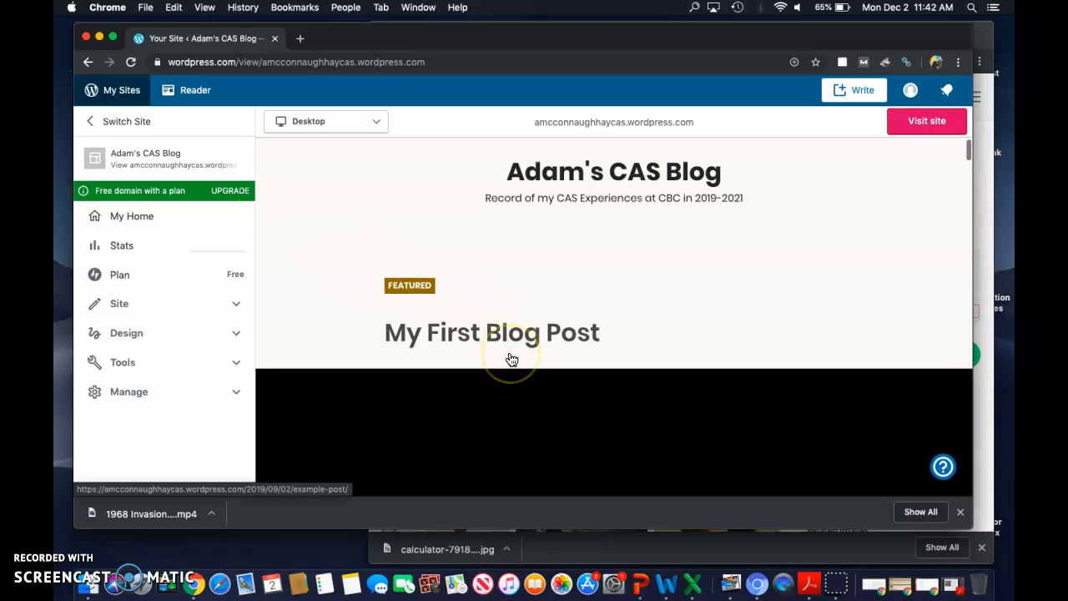
scroll(512, 359, "down", 8)
scroll(512, 359, "down", 3)
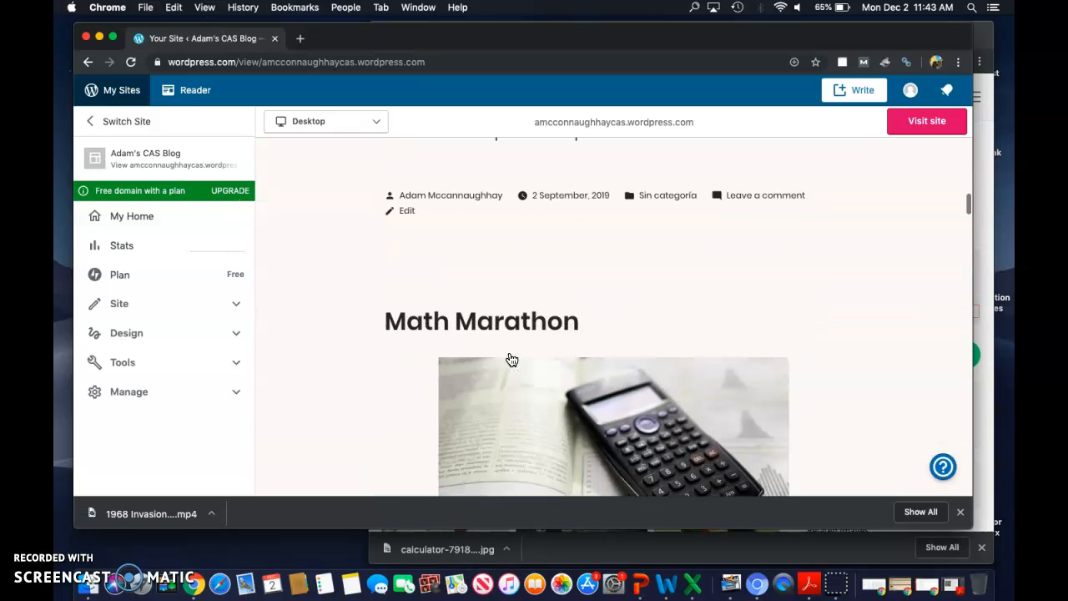
scroll(512, 359, "down", 4)
scroll(508, 357, "up", 4)
left_click(511, 342)
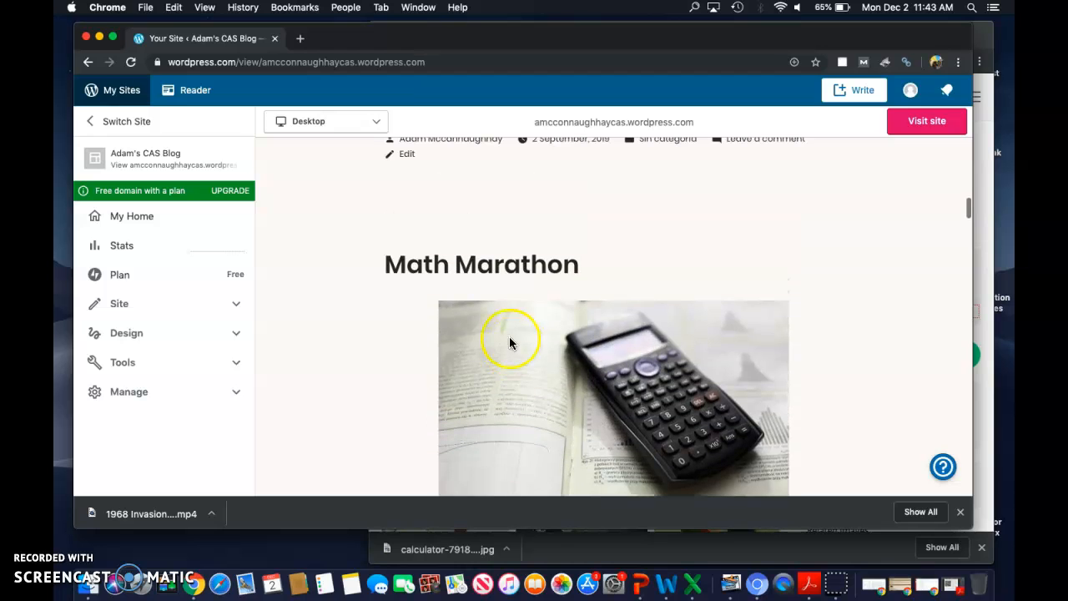
left_click(503, 272)
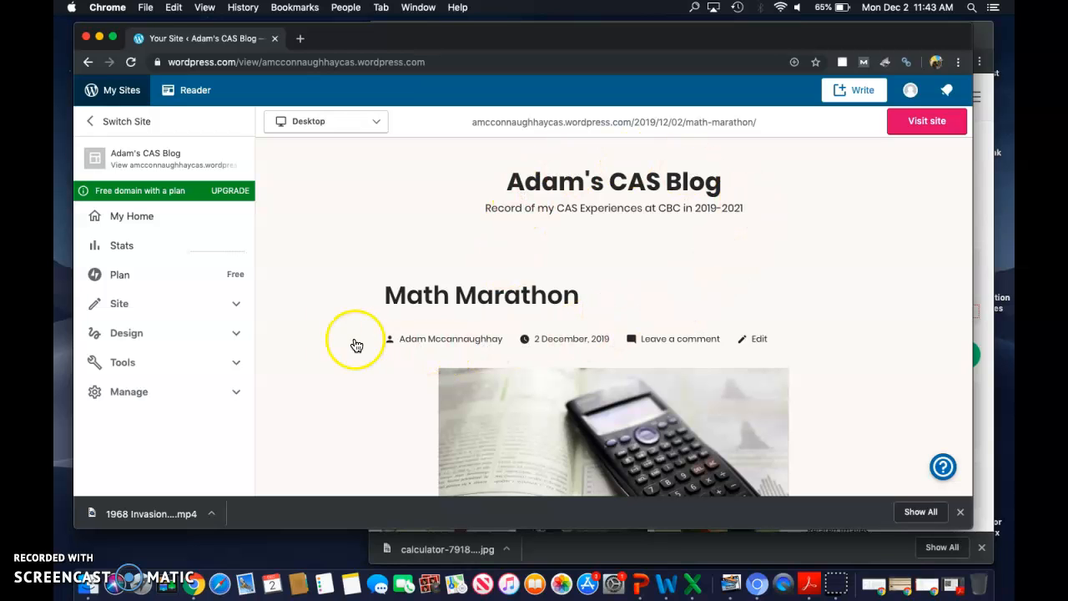
Step: Open the Math Marathon post for editing
scroll(775, 313, "down", 5)
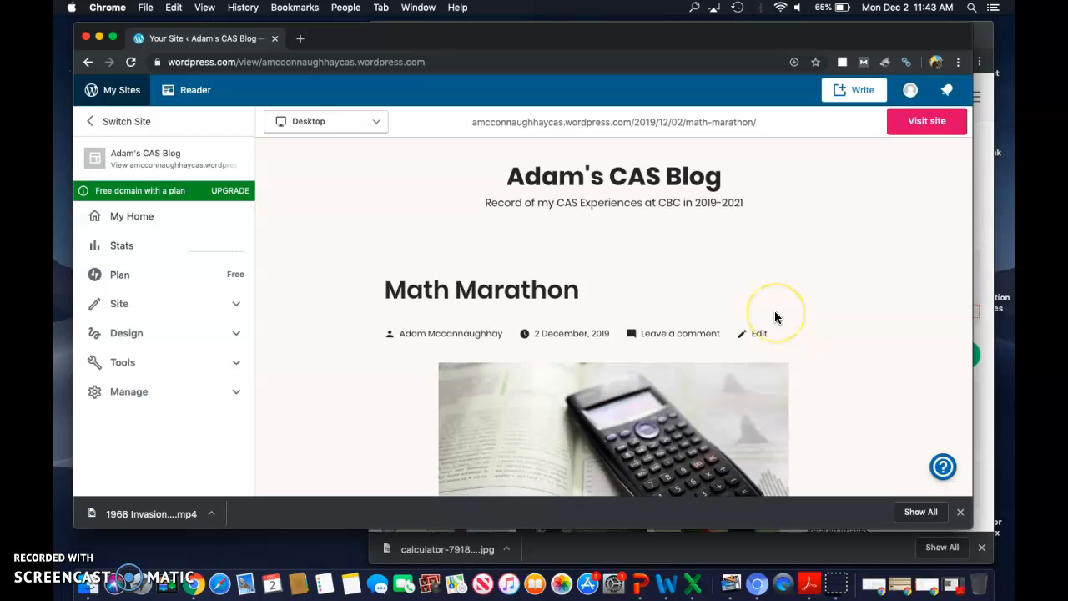
scroll(774, 310, "down", 3)
scroll(774, 311, "up", 10)
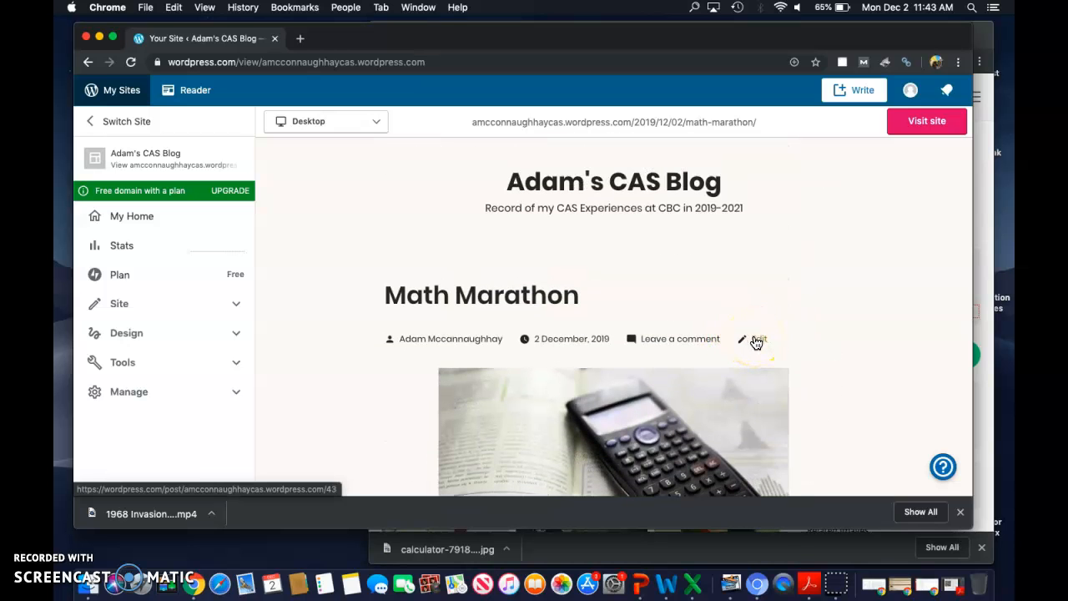
left_click(756, 341)
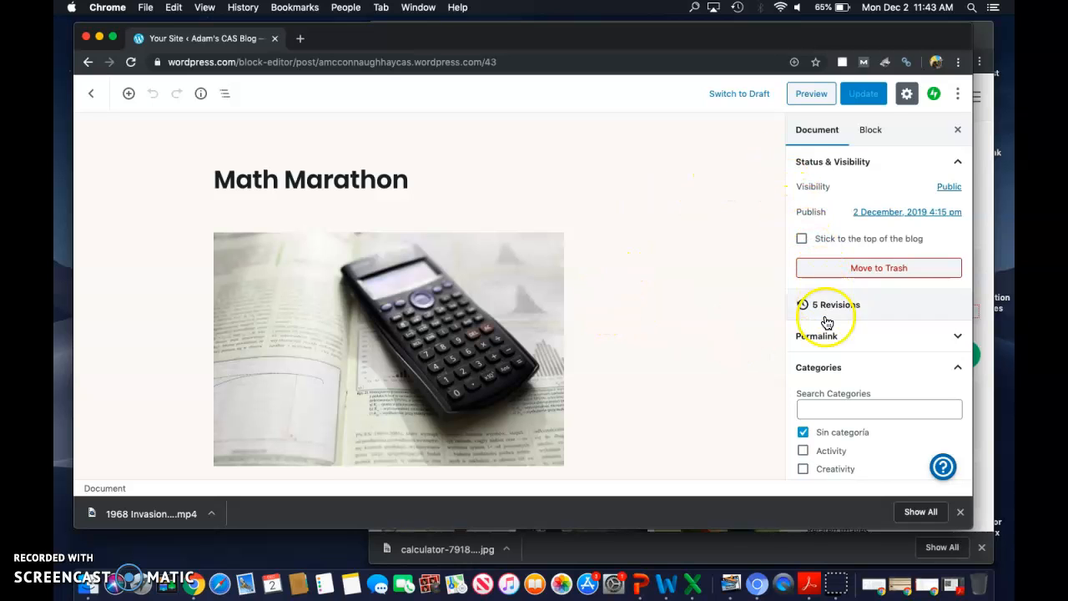
Step: Hide and reshow the post's document settings, and expand its Categories section
left_click(957, 370)
left_click(956, 400)
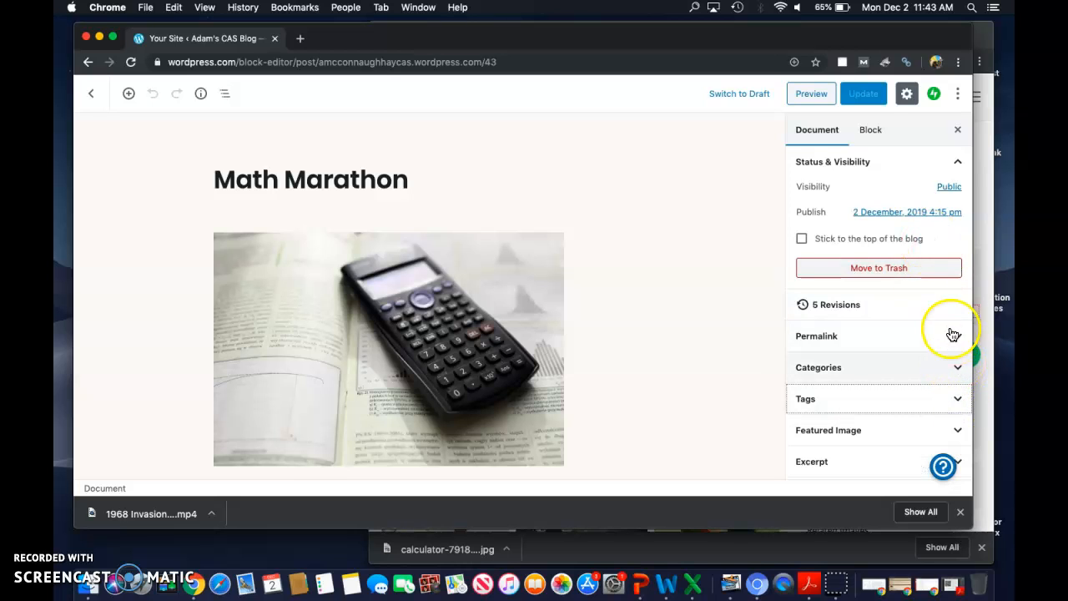
left_click(957, 130)
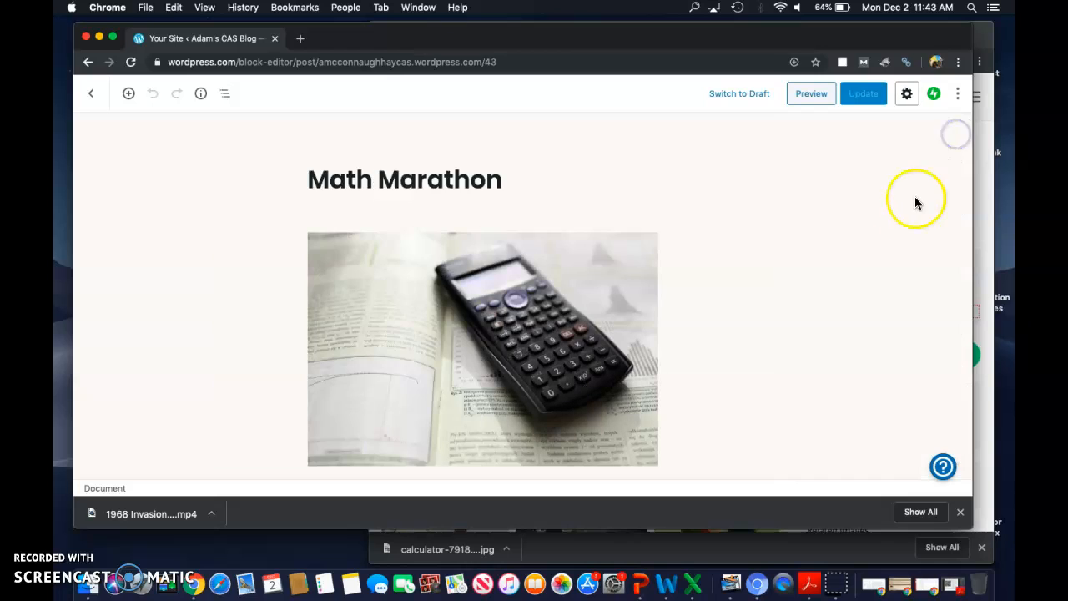
left_click(907, 94)
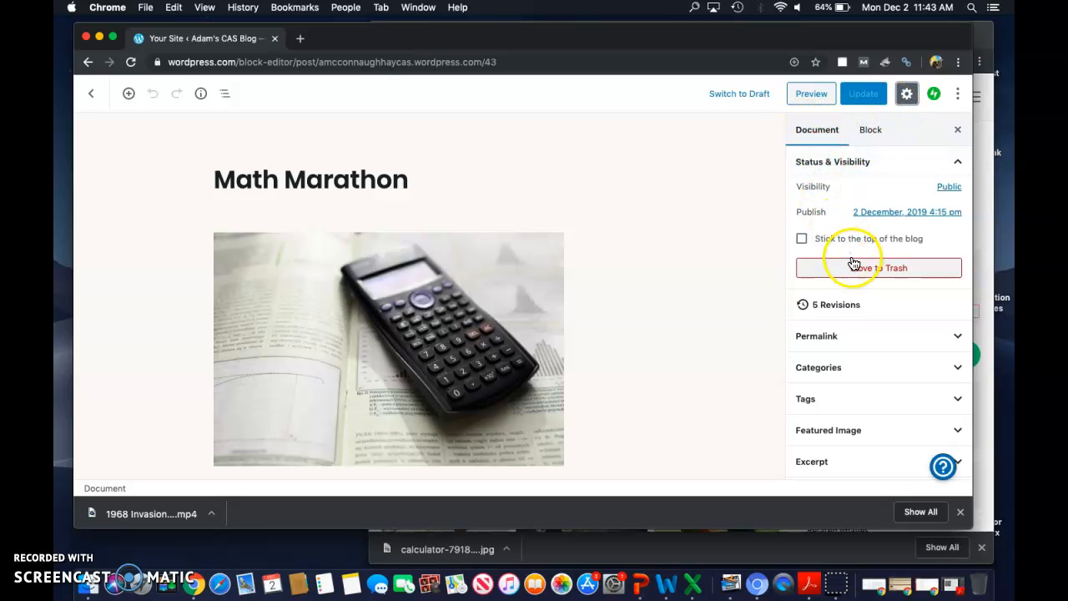
left_click(839, 370)
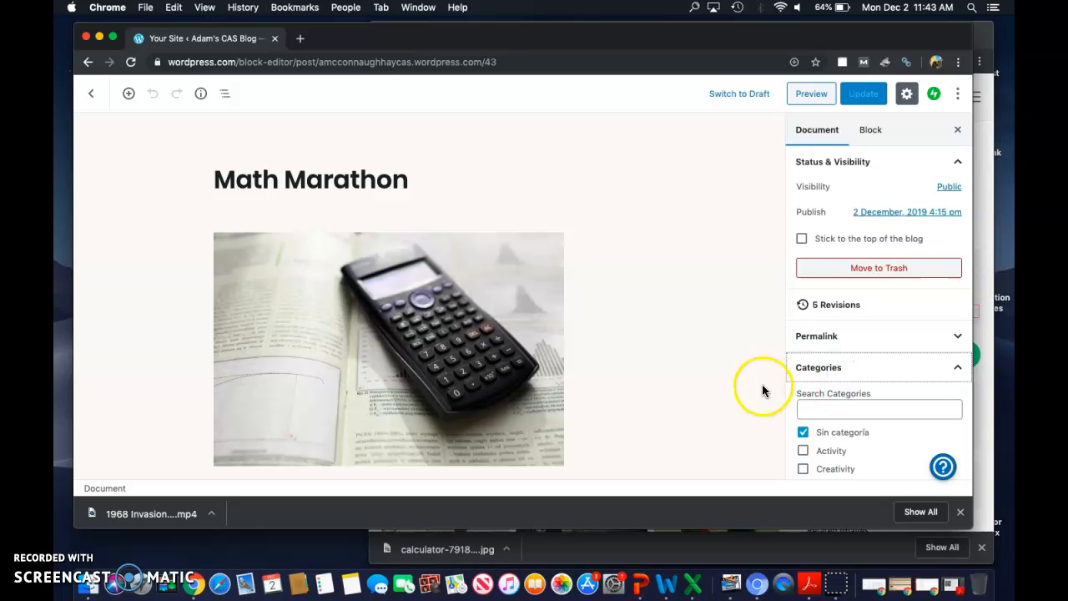
Step: Read through the Math Marathon post's text to judge which CAS categories and learning outcomes it fits
scroll(676, 376, "down", 5)
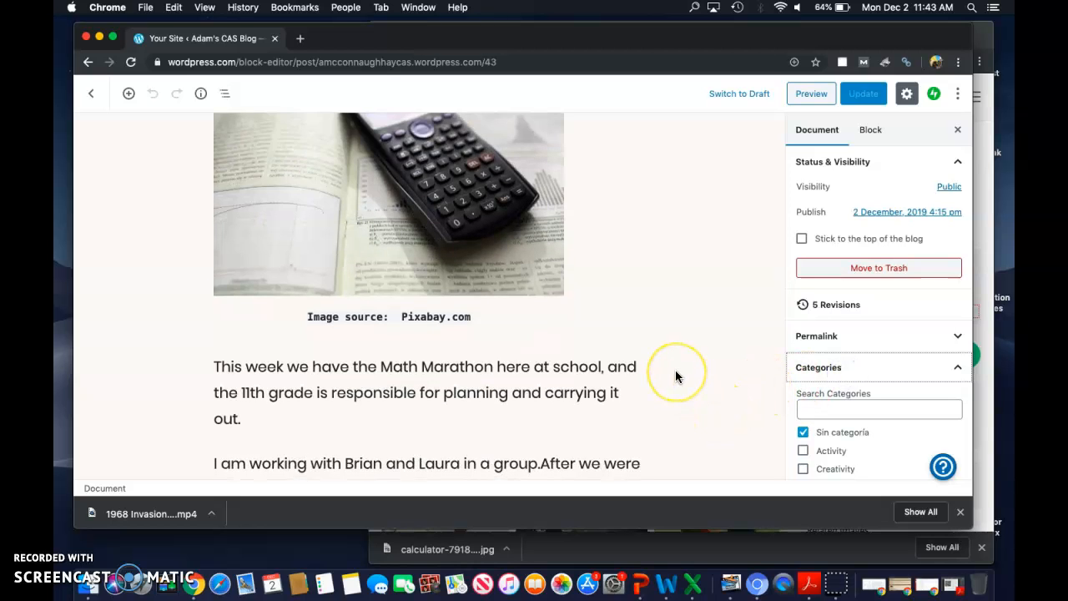
scroll(675, 370, "down", 3)
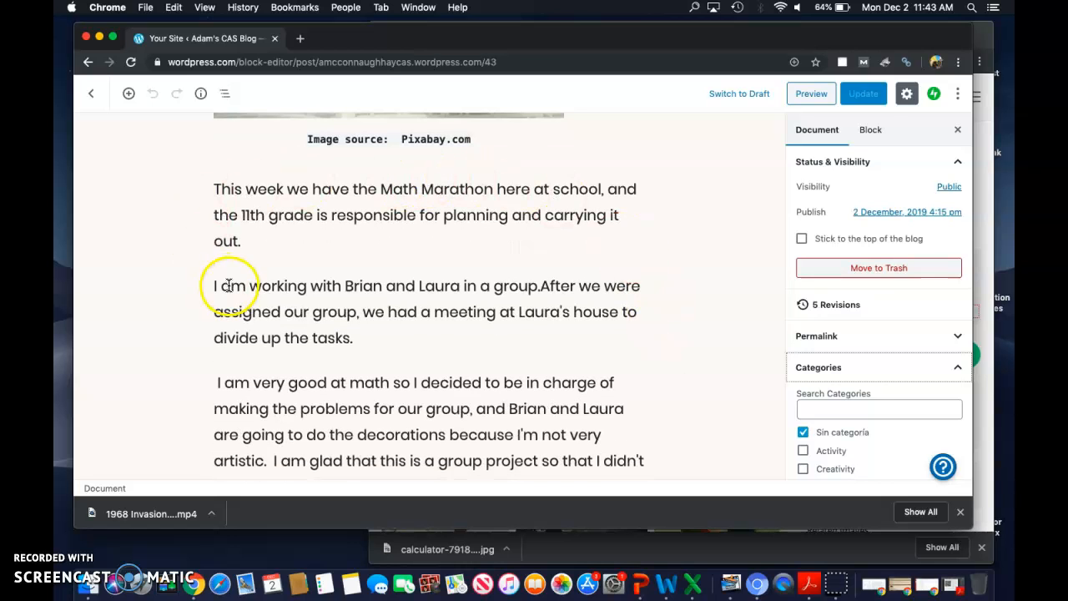
left_click(600, 290)
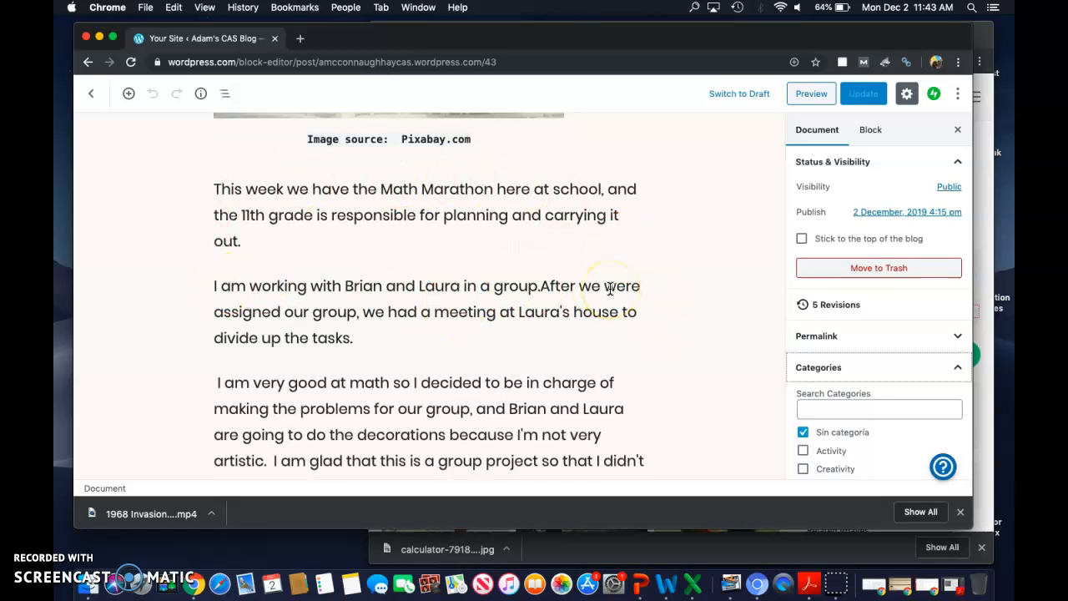
scroll(584, 301, "down", 2)
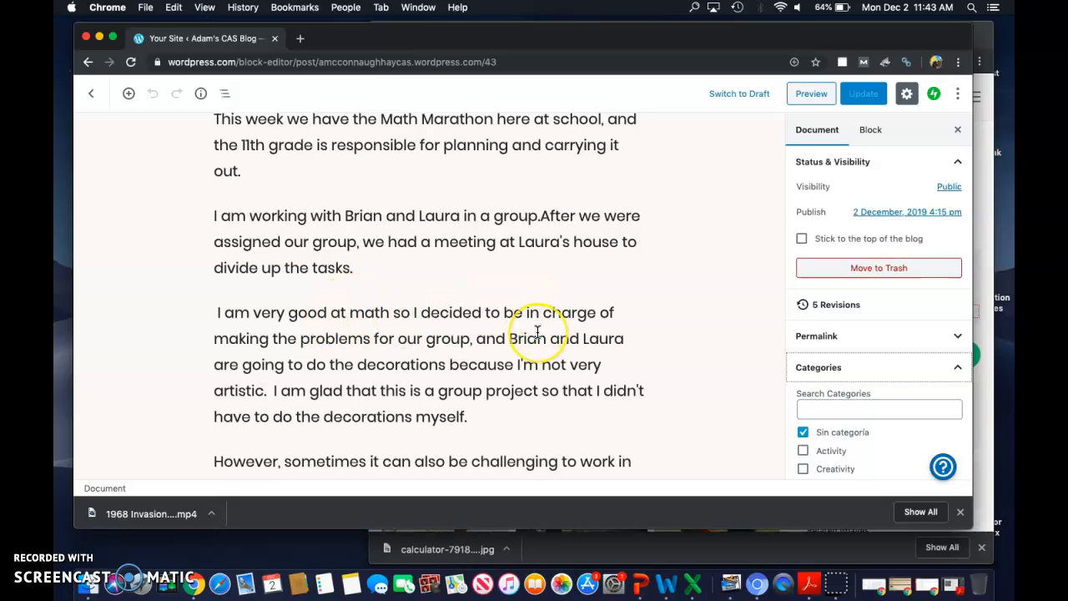
scroll(537, 331, "down", 1)
scroll(537, 331, "down", 1)
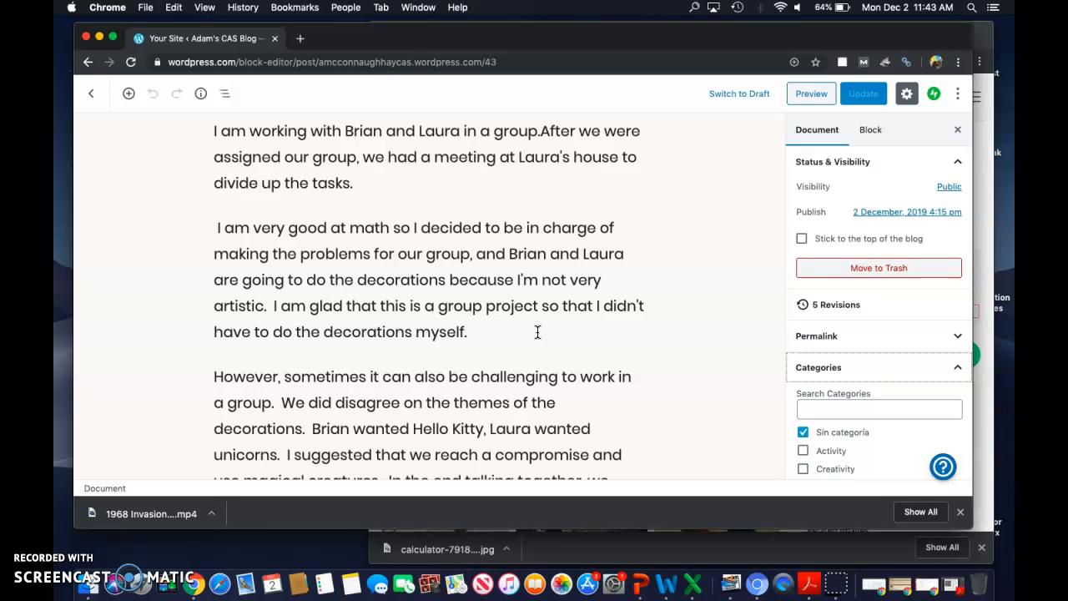
scroll(537, 332, "down", 2)
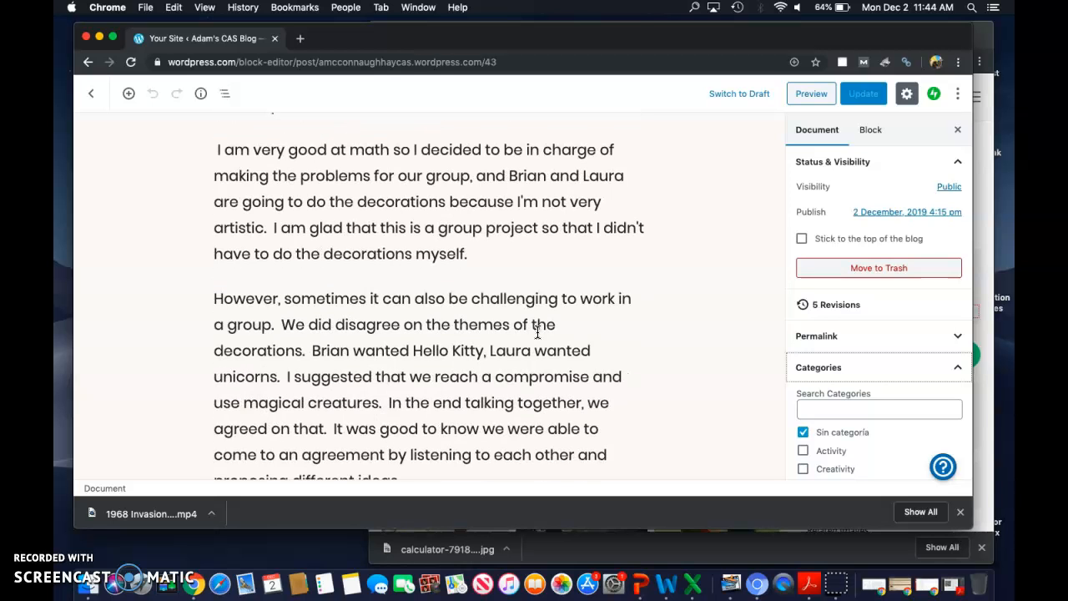
scroll(538, 333, "down", 5)
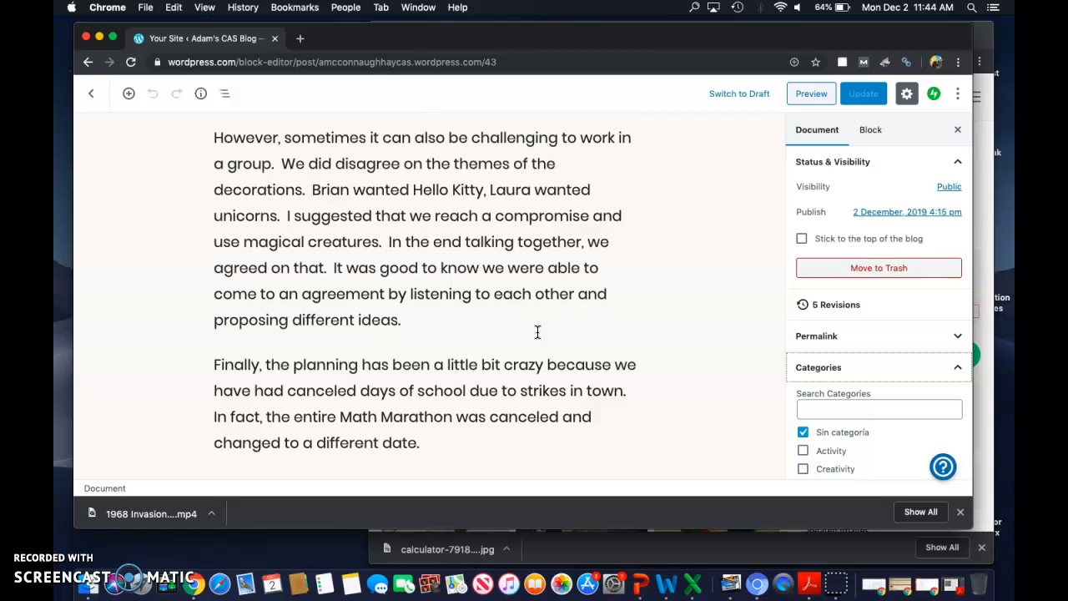
scroll(537, 332, "down", 2)
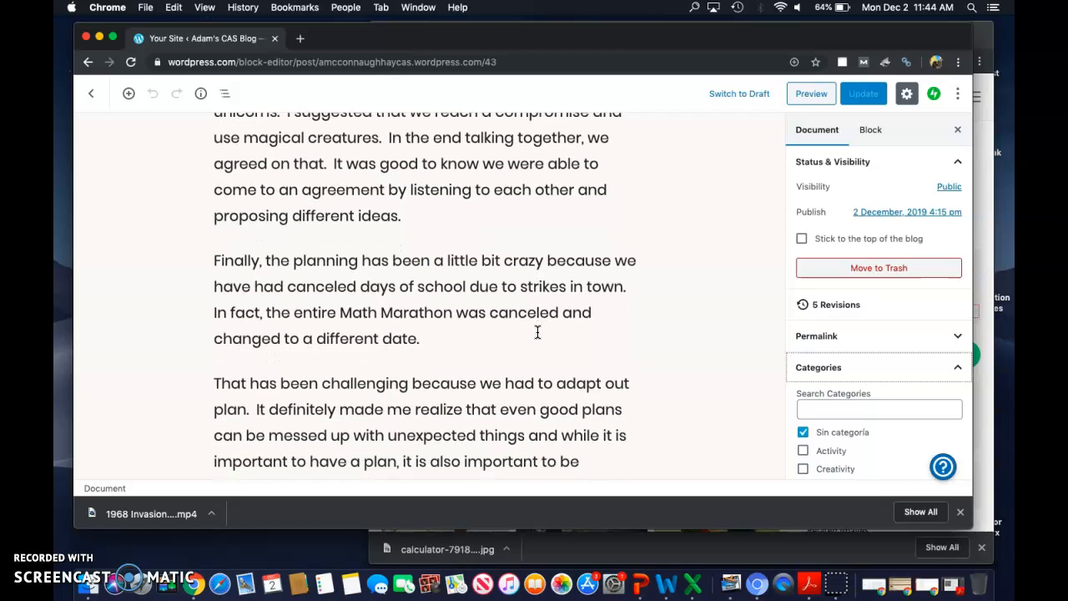
scroll(538, 332, "down", 2)
scroll(537, 332, "down", 1)
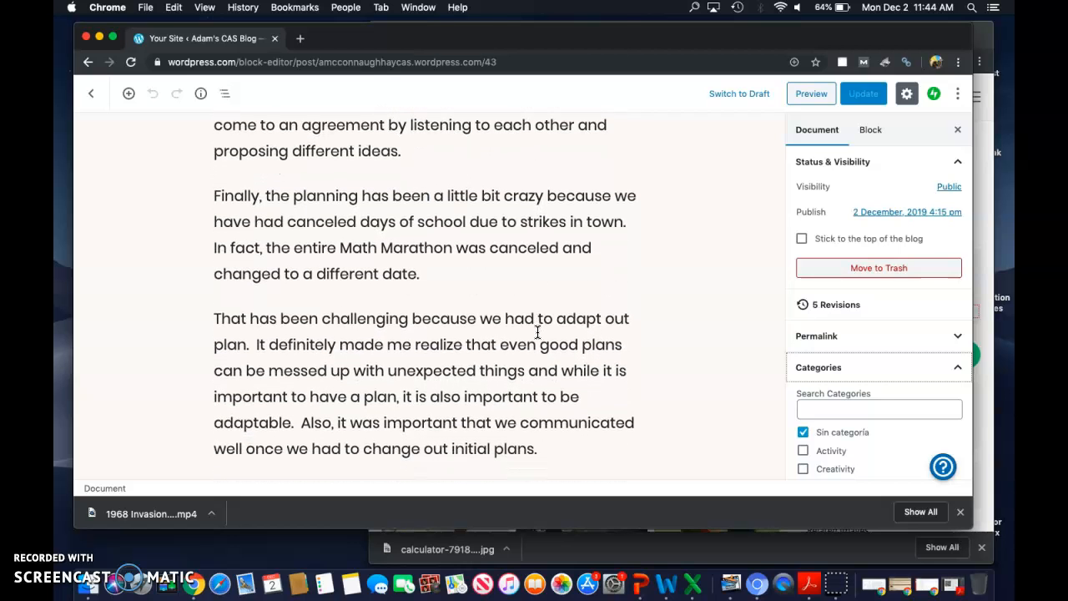
Step: Assign the Creativity and Service categories to the Math Marathon post and remove Sin categoría
scroll(826, 367, "down", 4)
scroll(826, 370, "up", 2)
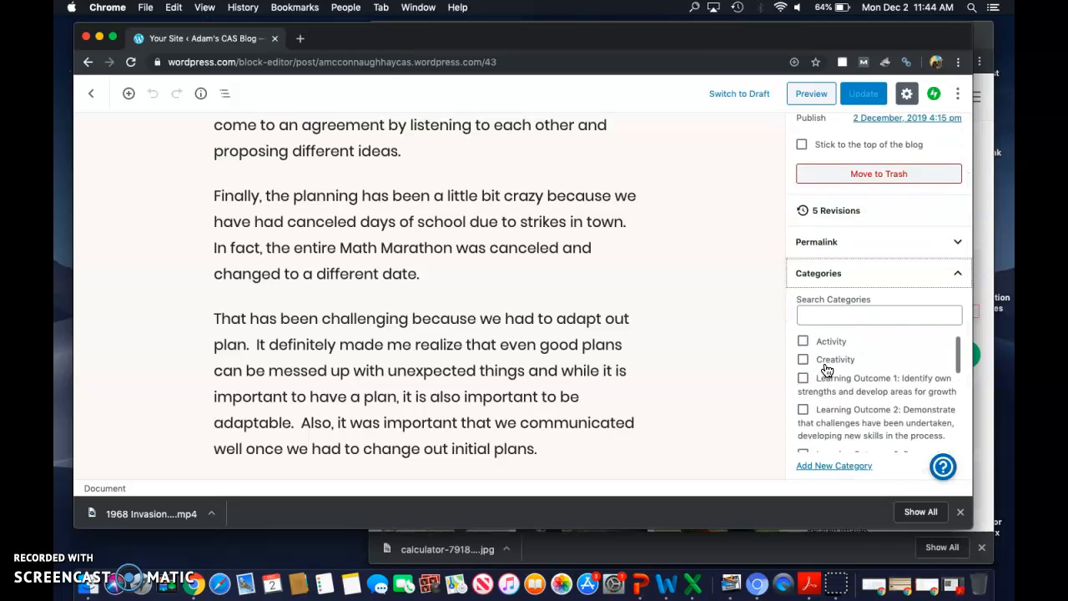
left_click(803, 372)
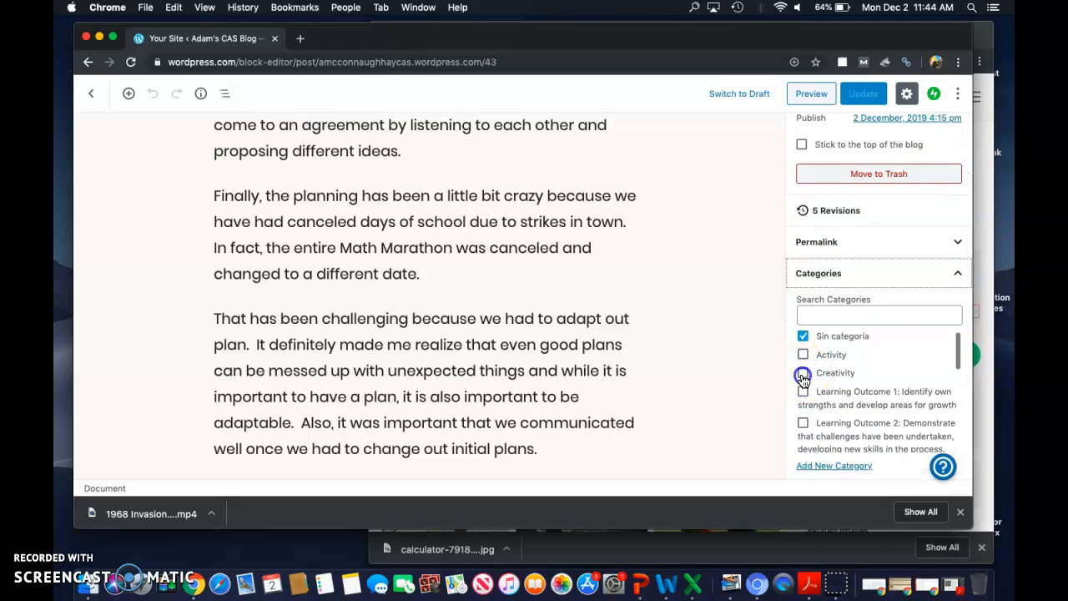
left_click(803, 337)
scroll(814, 392, "down", 4)
scroll(815, 392, "down", 5)
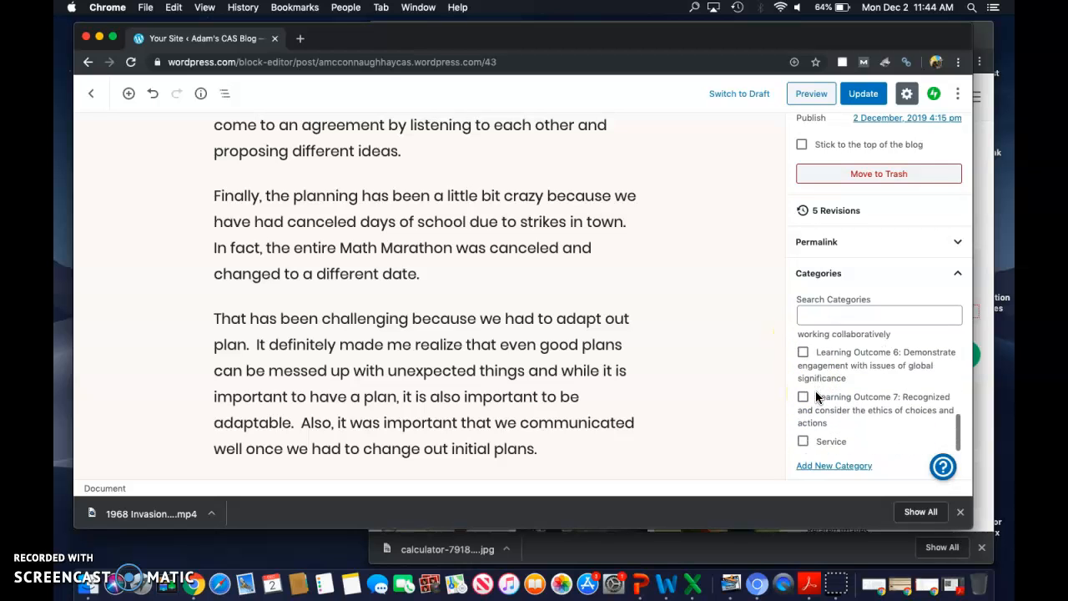
left_click(803, 409)
Step: Assign the Learning Outcome 1 and Learning Outcome 4 categories to the post
scroll(838, 382, "up", 8)
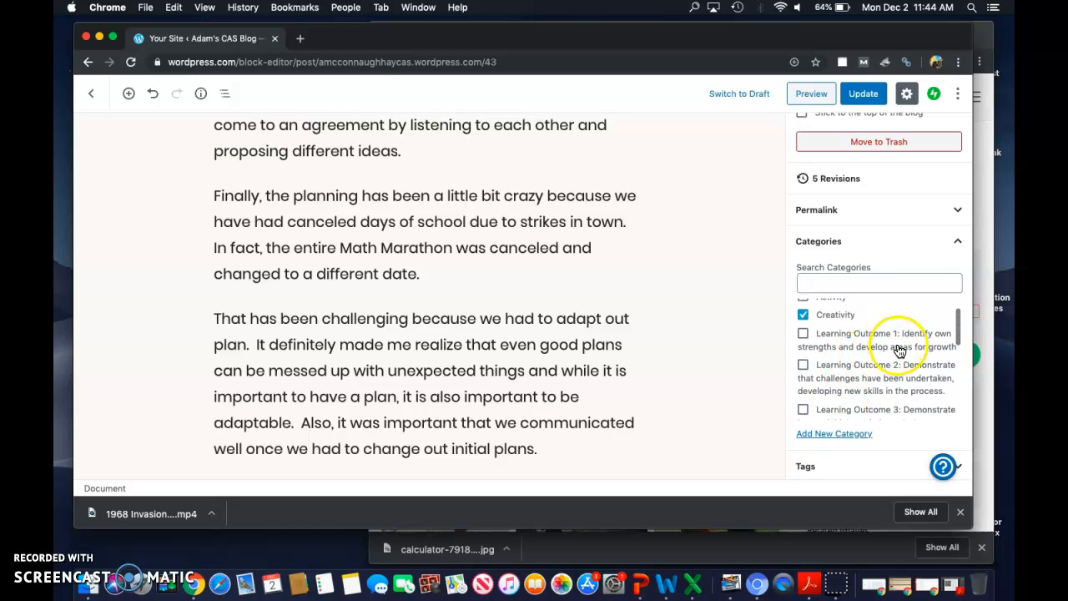
left_click(802, 334)
scroll(830, 379, "down", 2)
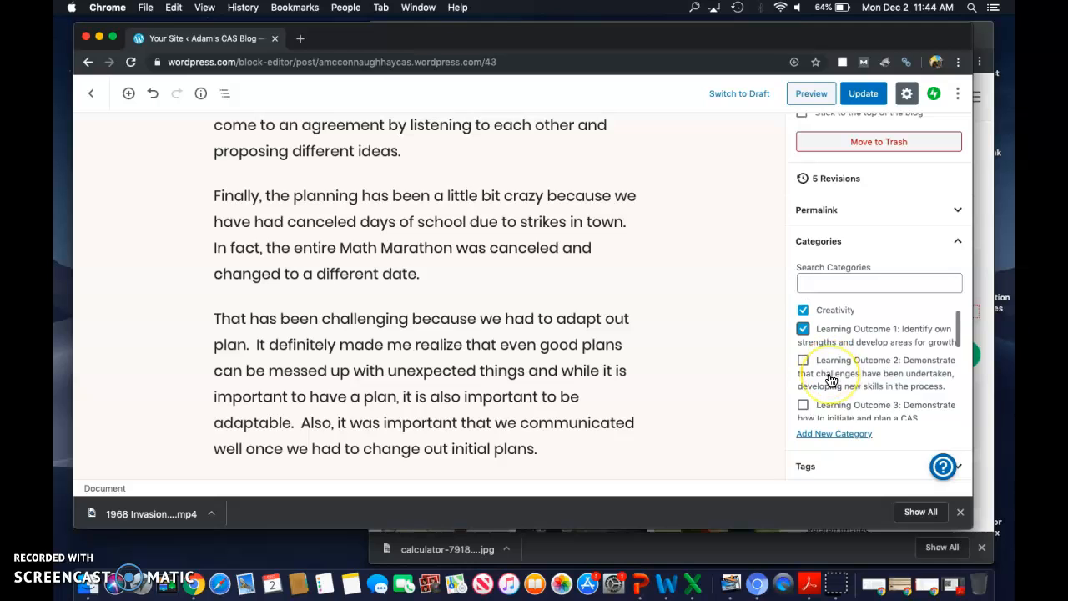
scroll(831, 380, "down", 1)
scroll(831, 379, "down", 3)
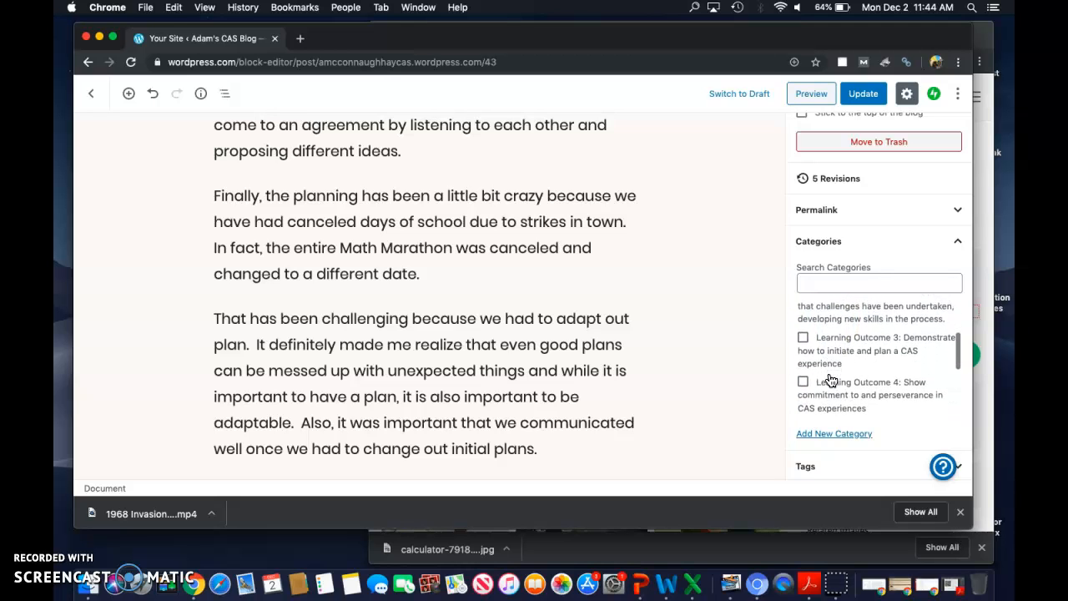
left_click(803, 343)
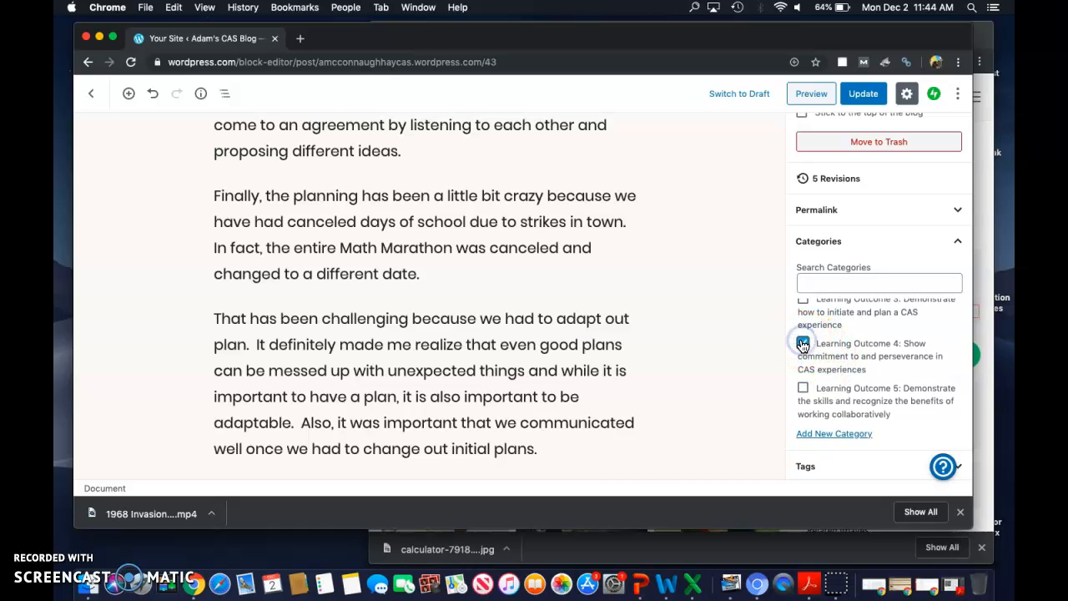
Step: Assign the Learning Outcome 5 category to the Math Marathon post and check over its selected categories
scroll(601, 353, "down", 1)
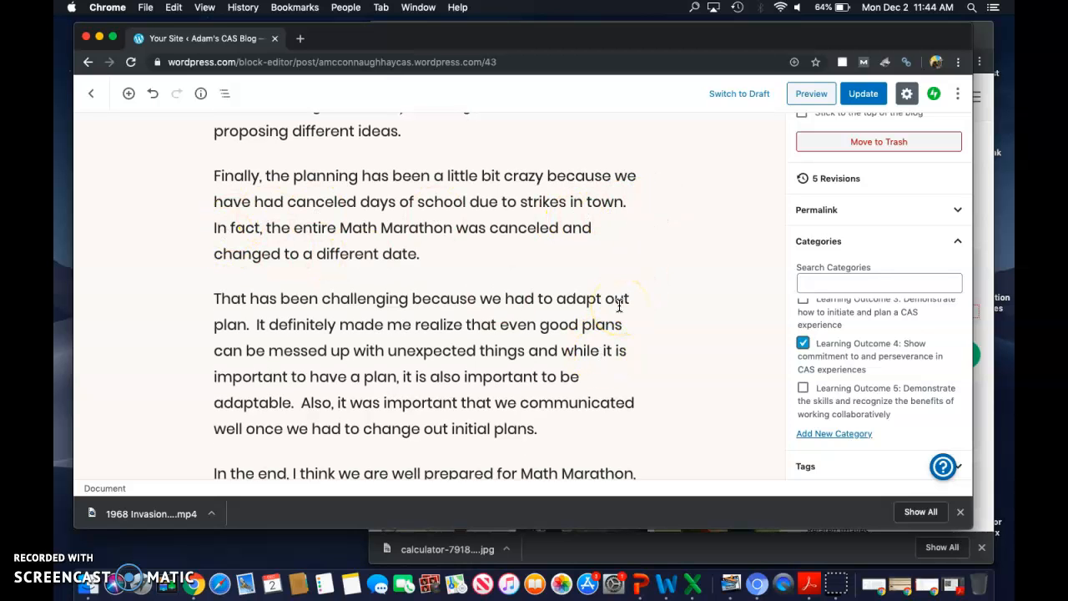
scroll(619, 307, "down", 5)
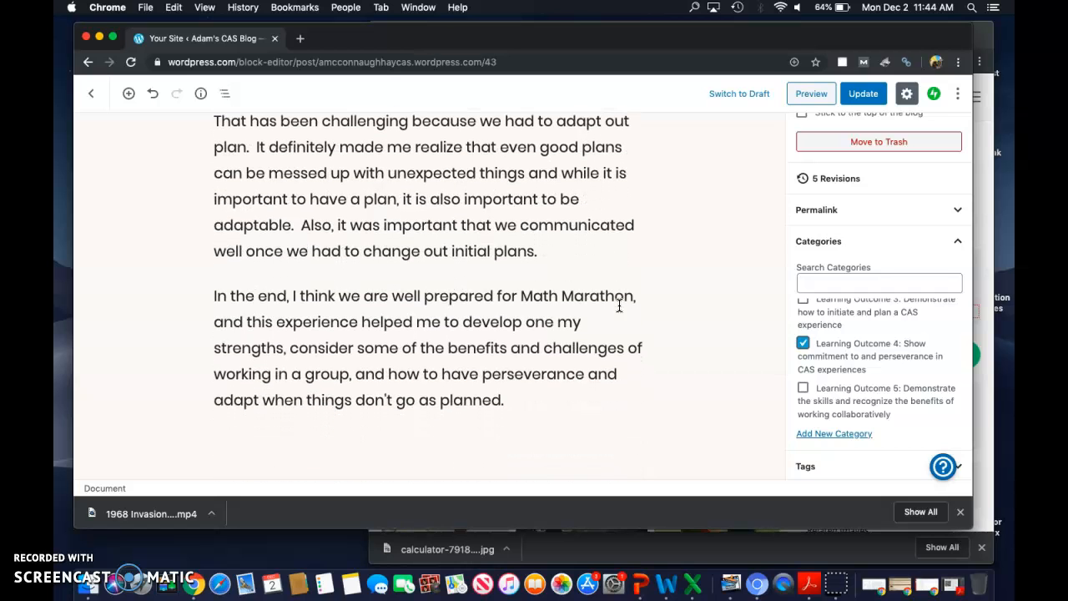
scroll(863, 376, "down", 3)
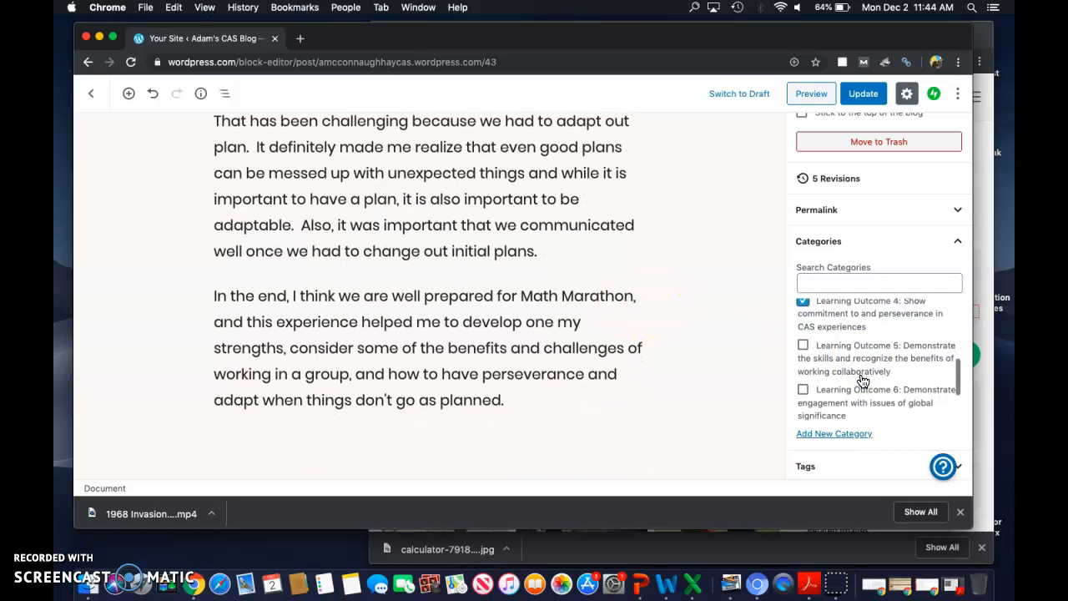
scroll(863, 381, "down", 1)
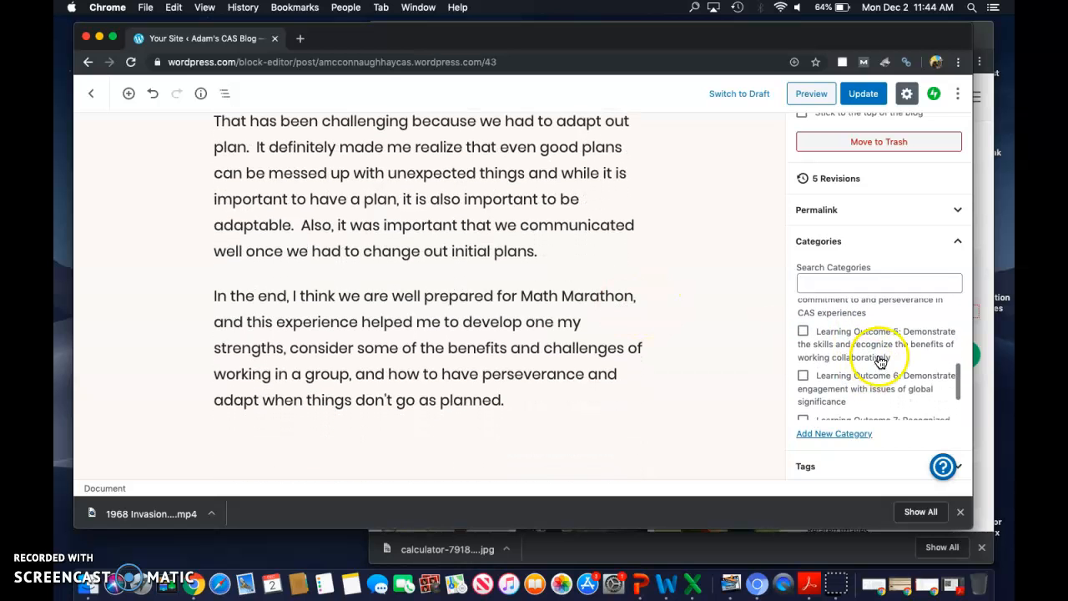
left_click(803, 338)
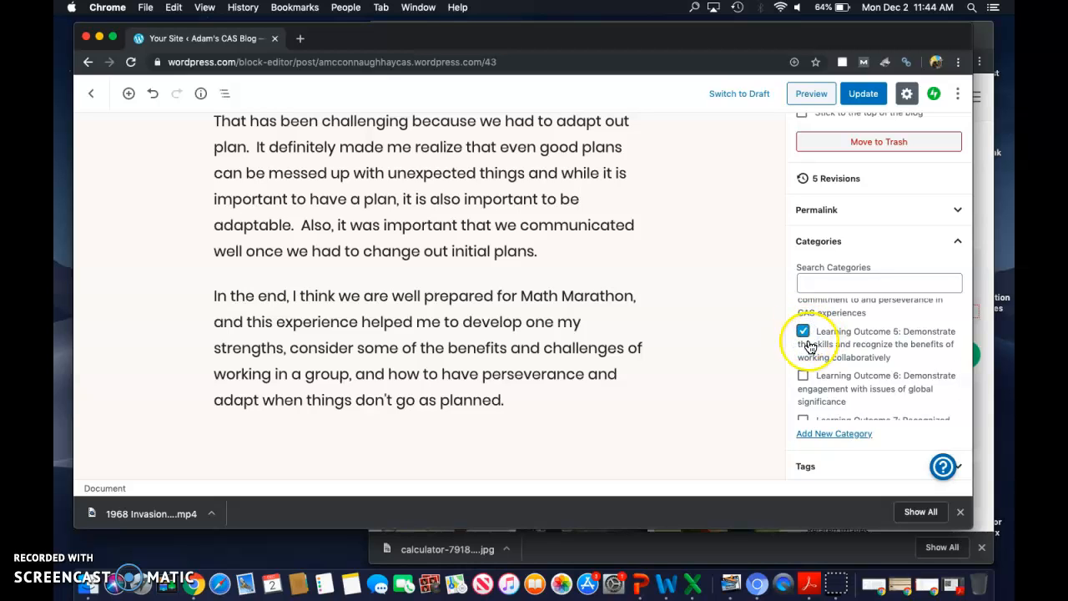
scroll(822, 355, "up", 10)
scroll(836, 365, "up", 2)
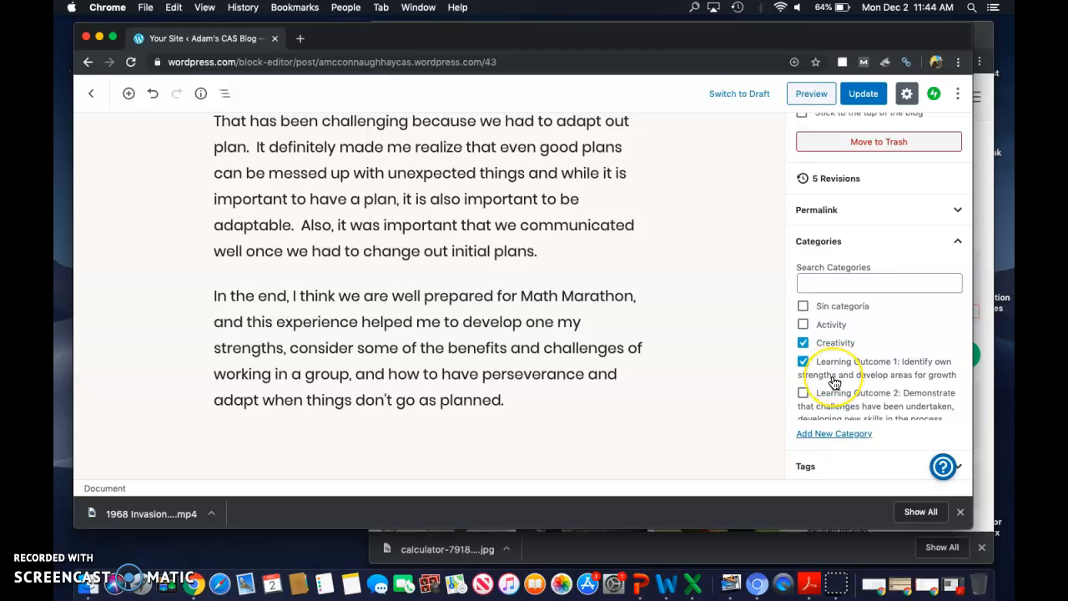
scroll(835, 383, "down", 1)
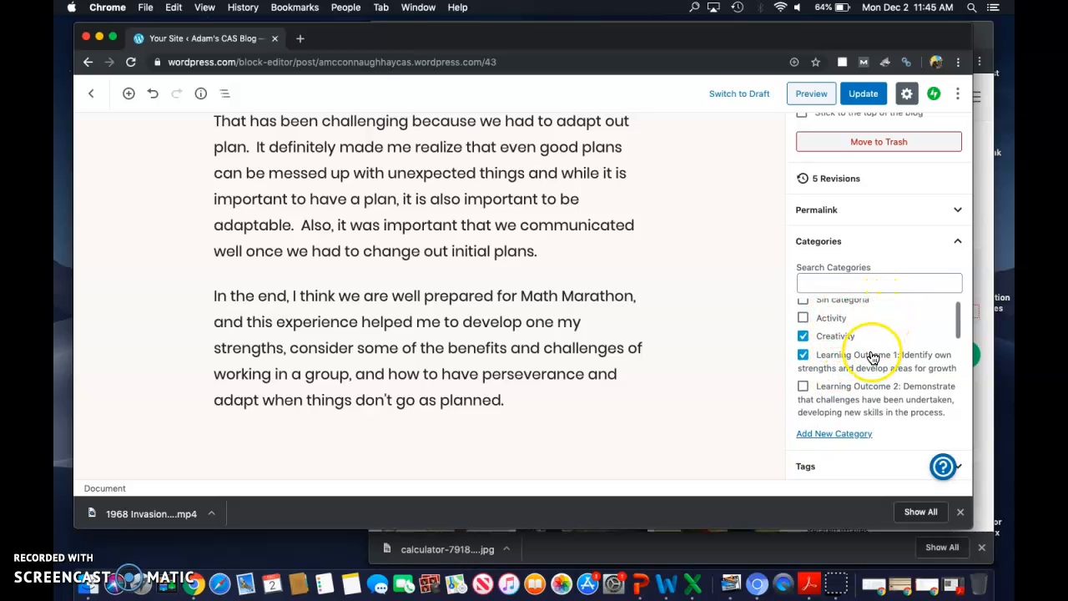
scroll(872, 358, "down", 1)
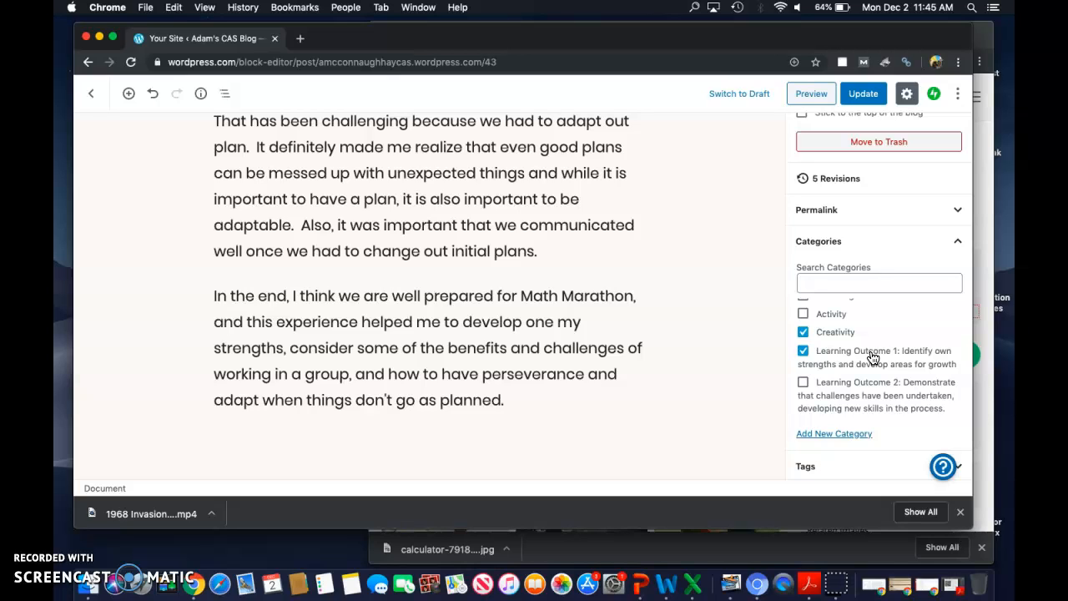
left_click(867, 377)
Step: Close the Pixabay page and read the descriptors for learning outcomes 1 to 3 on the CAS Learning Outcomes page
left_click(982, 320)
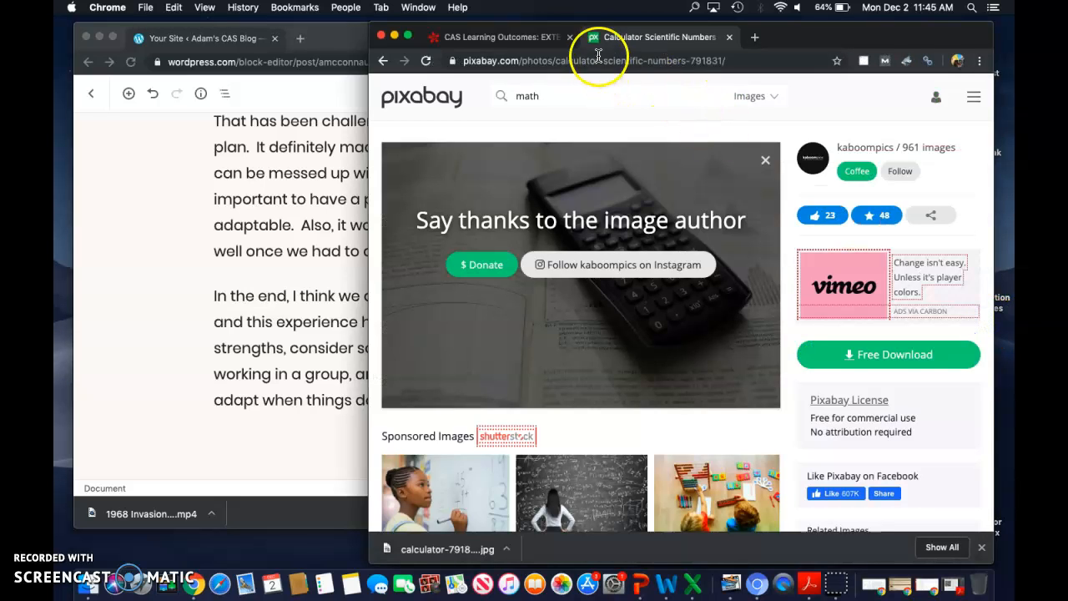
left_click(728, 37)
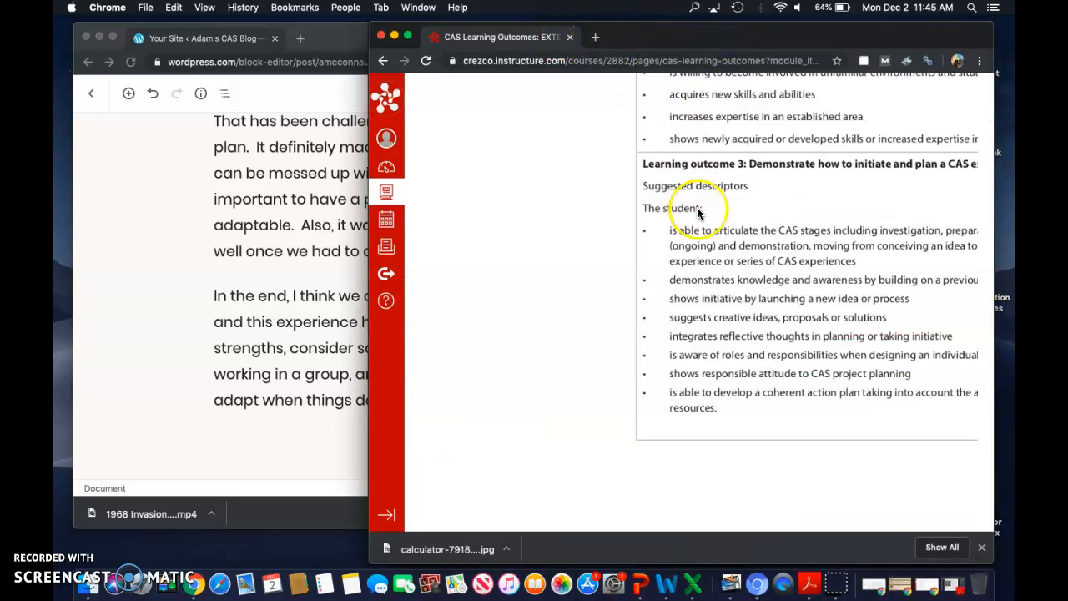
scroll(698, 212, "up", 10)
scroll(698, 212, "right", 4)
scroll(715, 297, "down", 3)
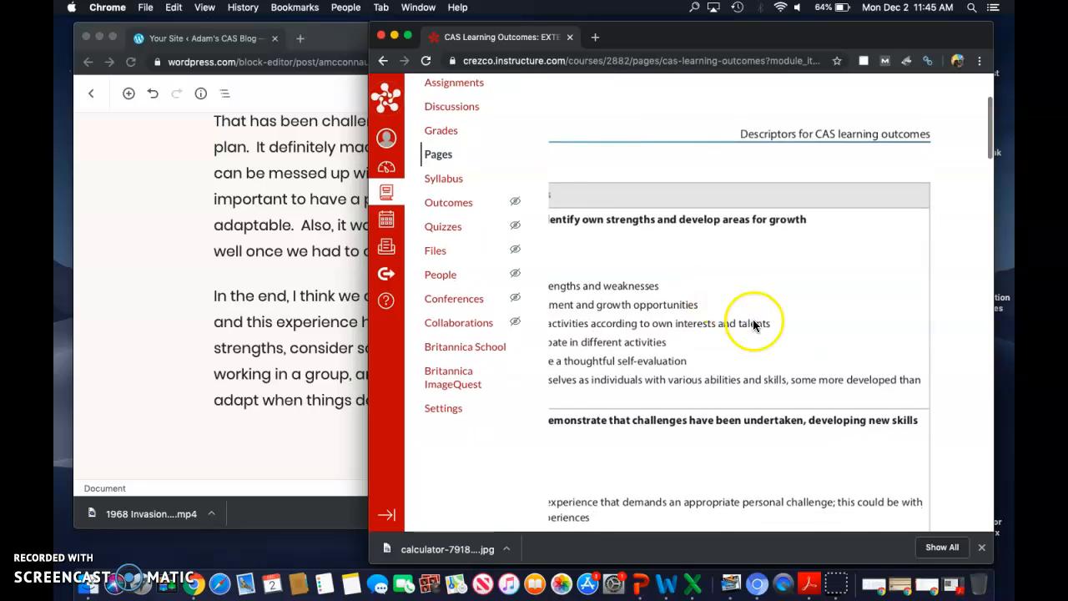
scroll(754, 324, "left", 5)
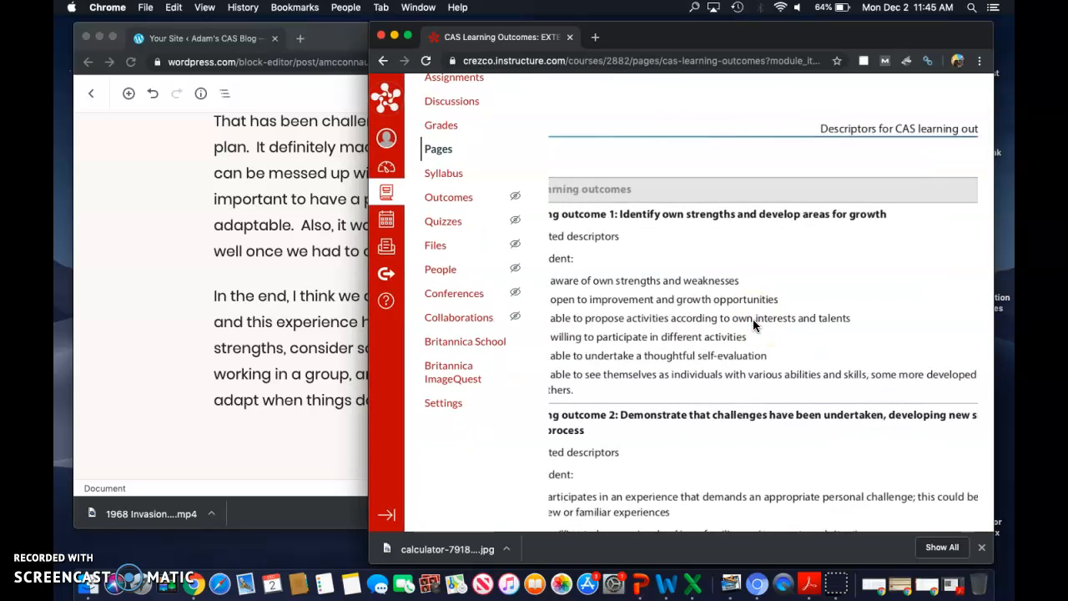
scroll(753, 325, "down", 3)
scroll(754, 324, "left", 5)
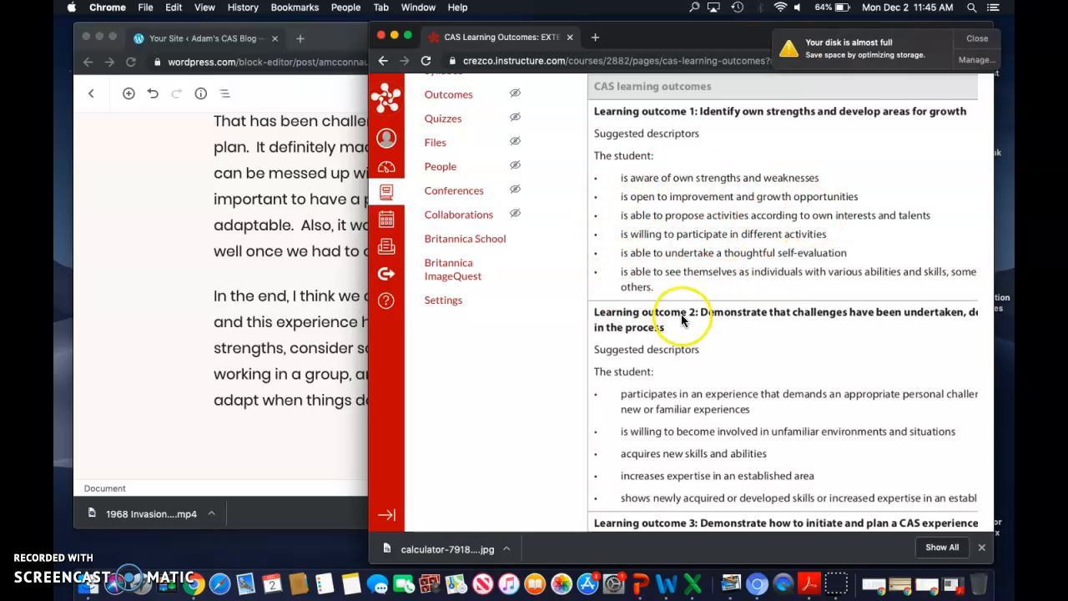
scroll(739, 355, "down", 6)
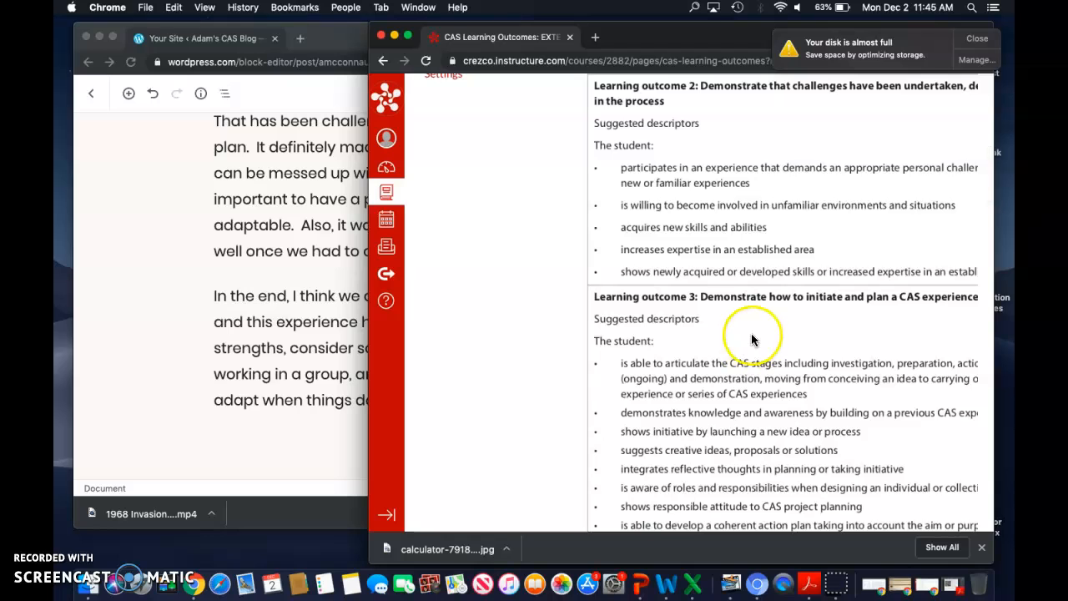
left_click(980, 42)
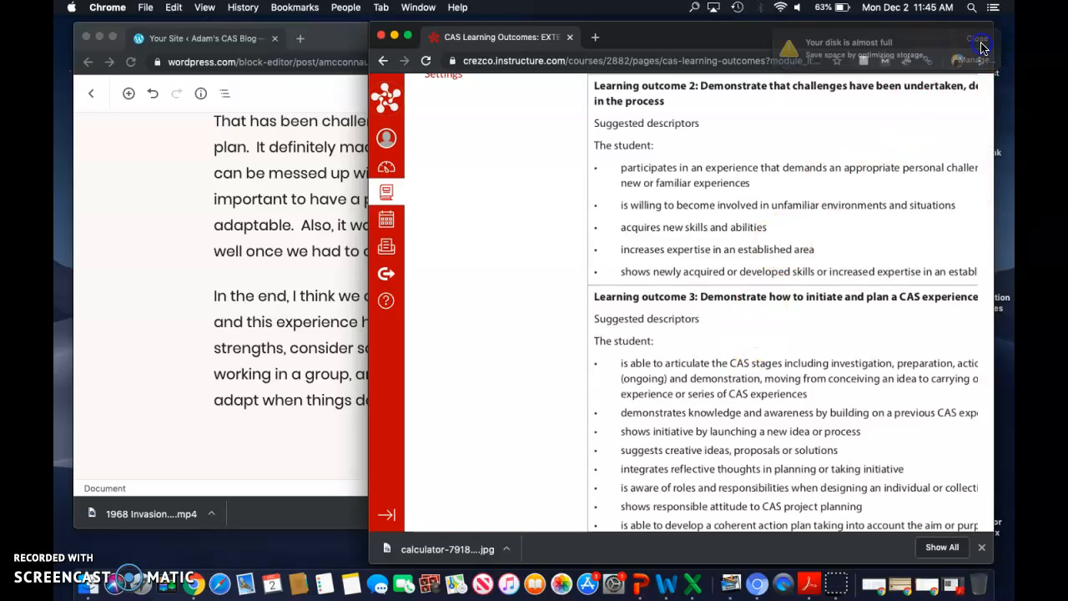
Step: Return to the Math Marathon post and update it with its new categories
left_click(331, 312)
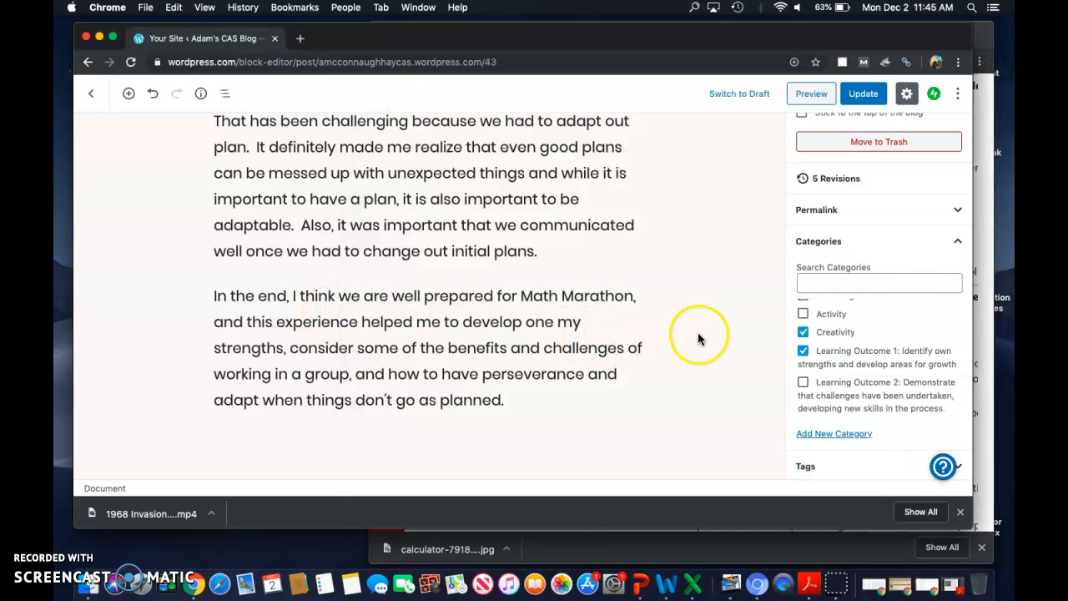
scroll(831, 337, "up", 1)
left_click(860, 97)
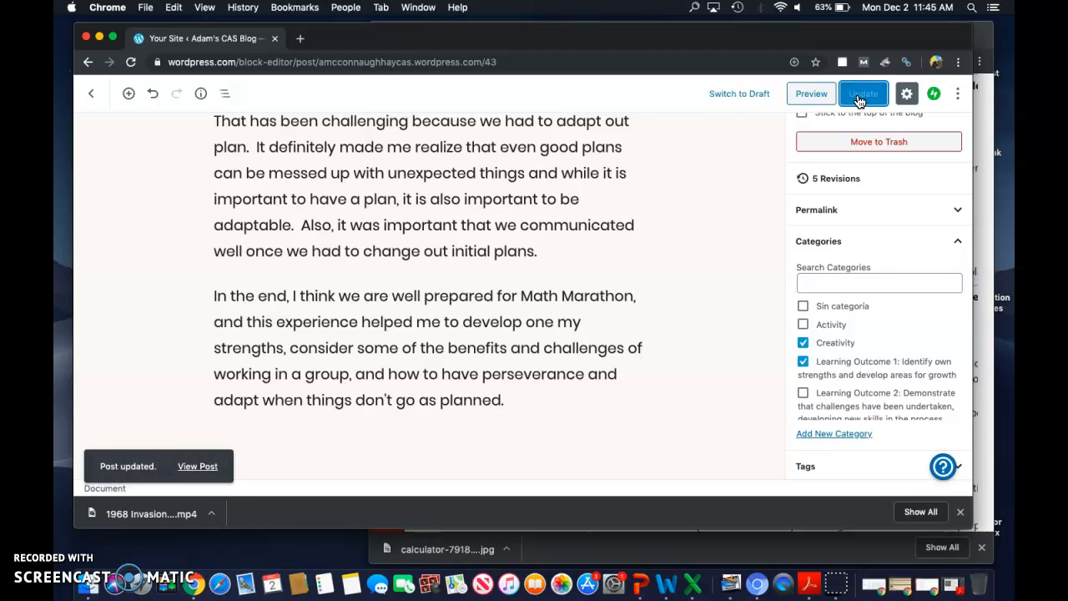
Step: Leave the post editor for the posts list and open the CAS blog's site preview
scroll(517, 250, "up", 15)
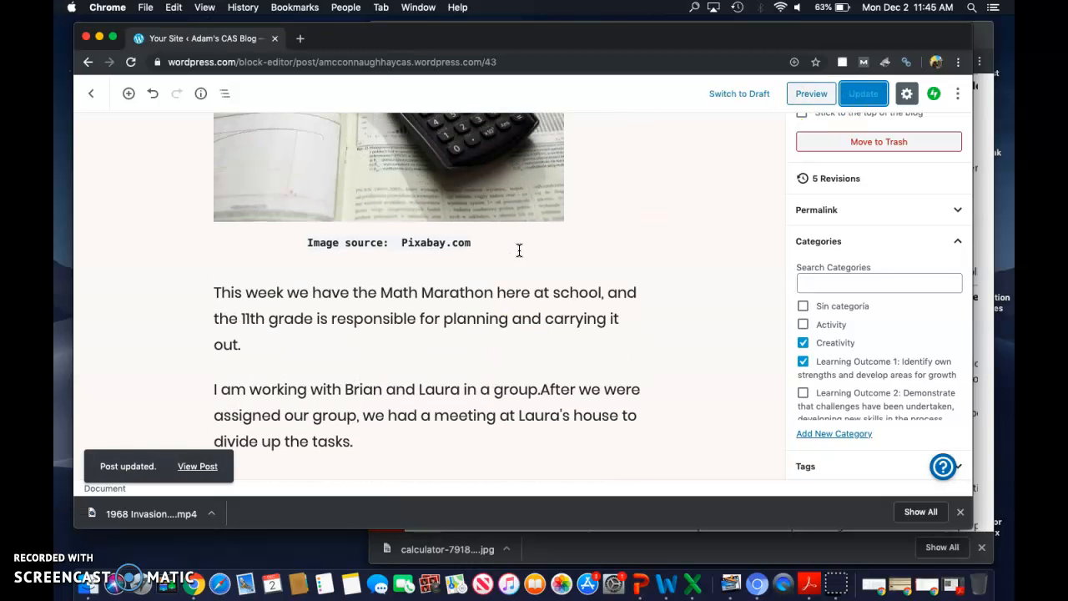
scroll(519, 250, "up", 3)
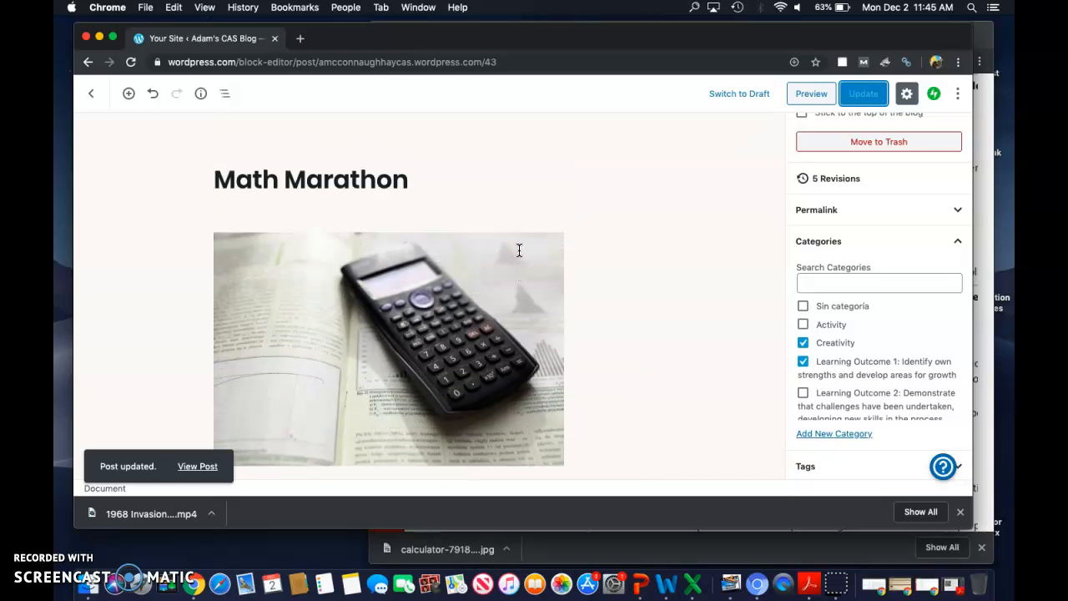
left_click(93, 98)
left_click(254, 212)
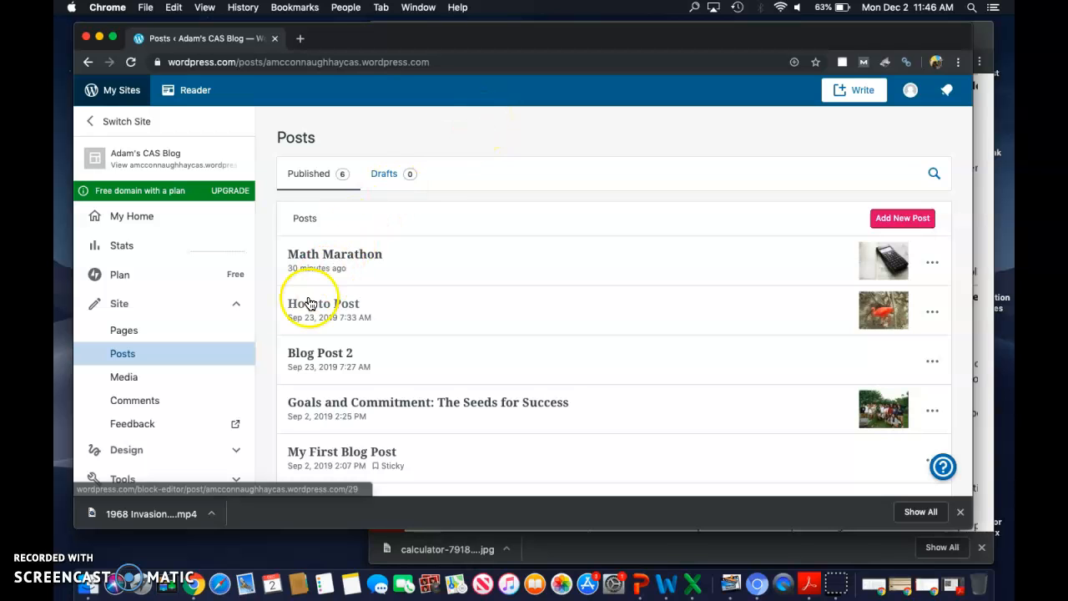
left_click(149, 167)
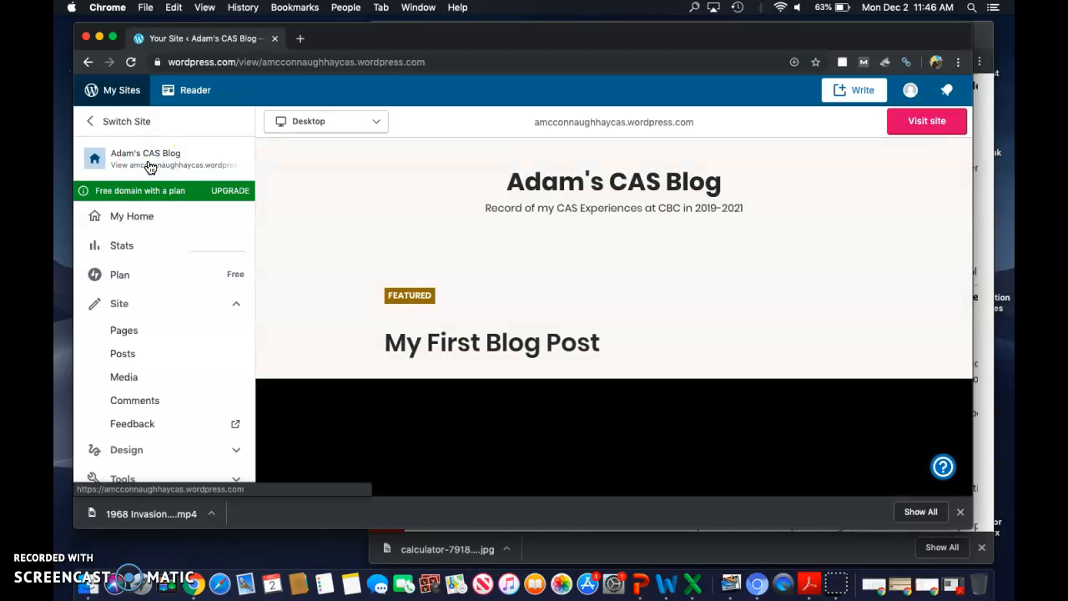
Step: Open the site customizer and bring up the Primary menu for editing
scroll(175, 283, "down", 1)
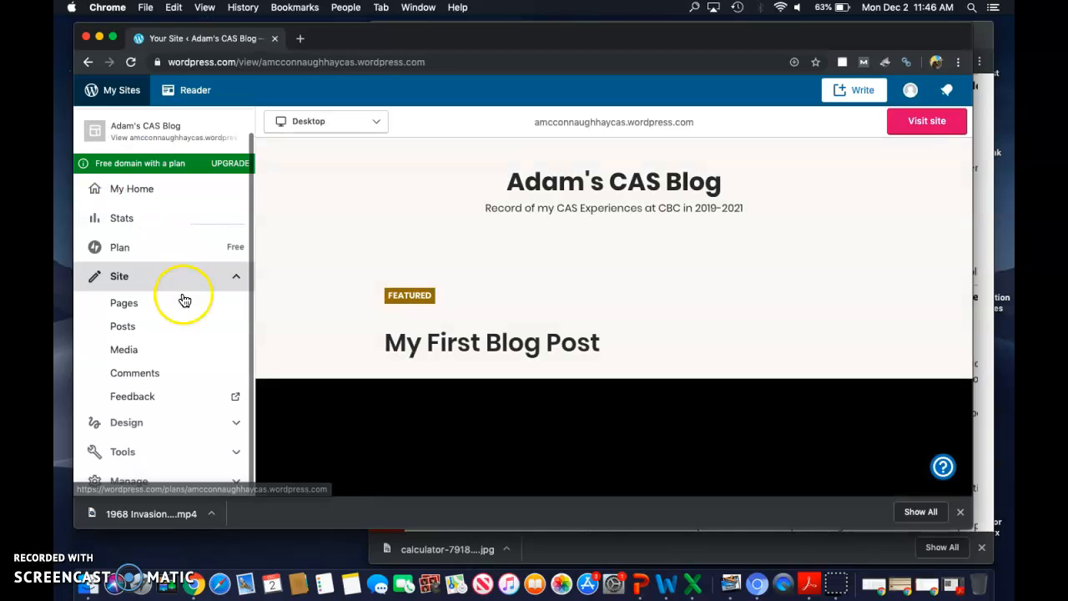
left_click(183, 422)
scroll(179, 424, "down", 2)
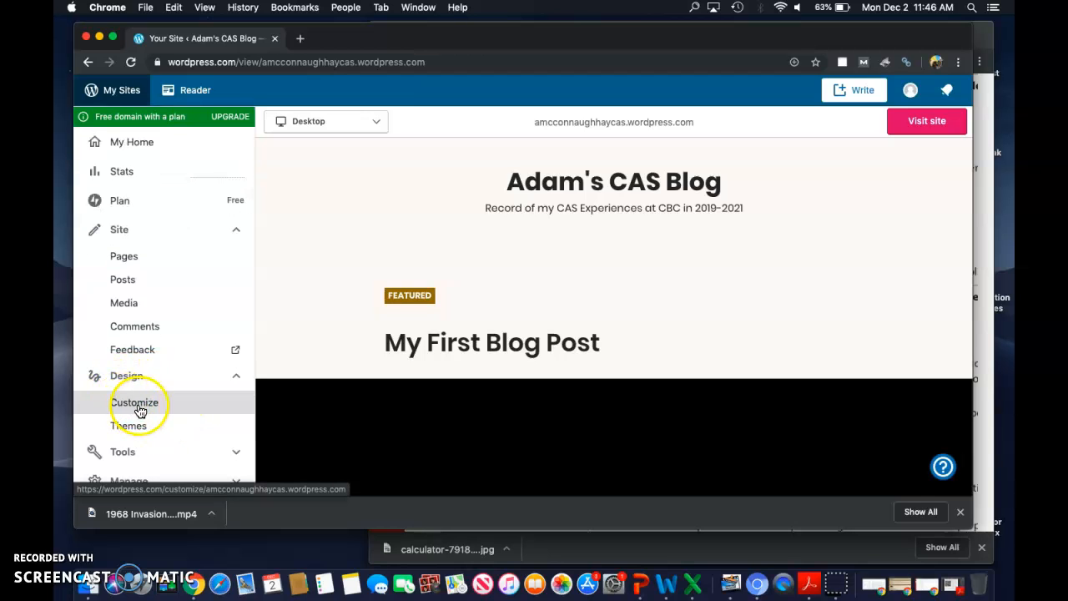
left_click(139, 408)
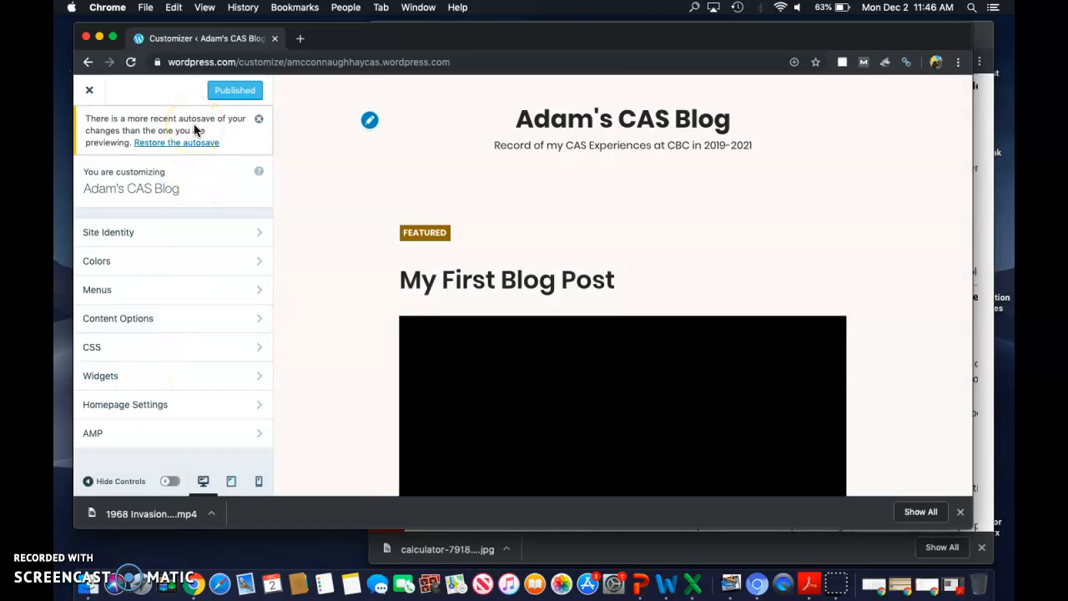
left_click(212, 302)
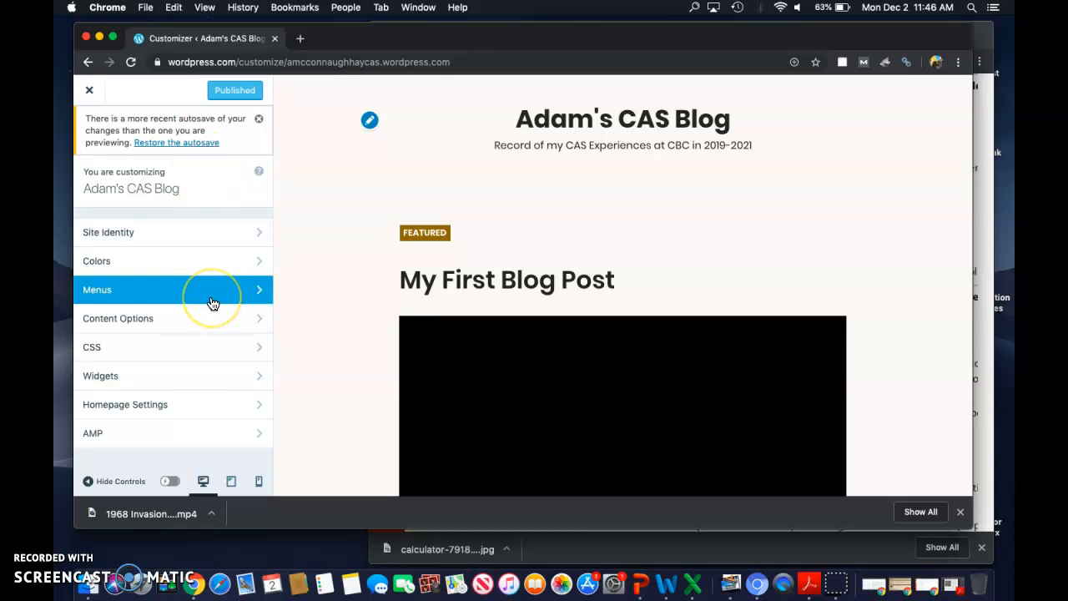
left_click(154, 296)
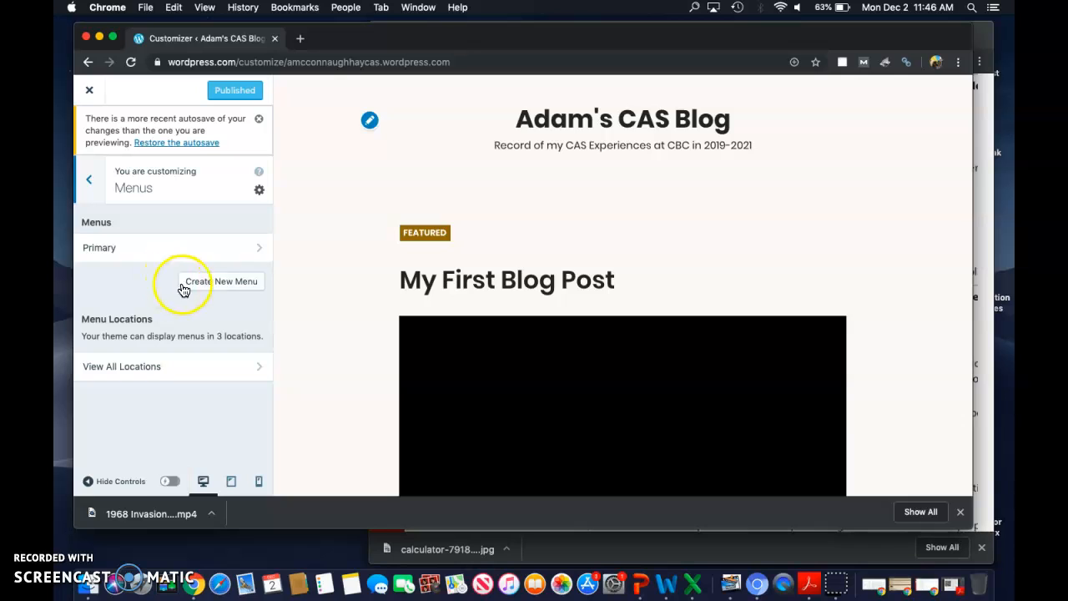
left_click(236, 250)
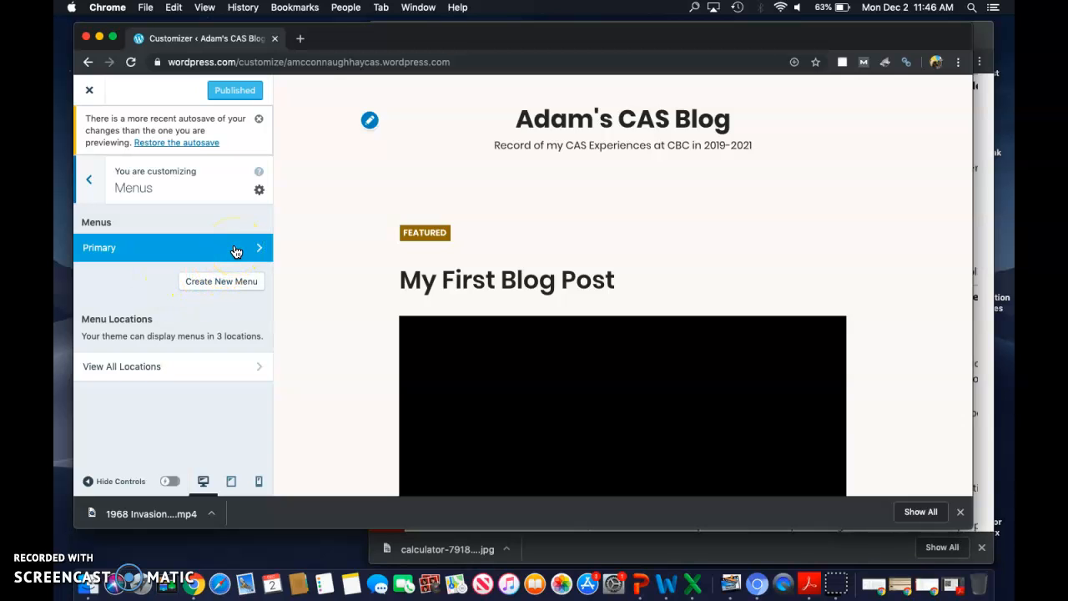
left_click(236, 251)
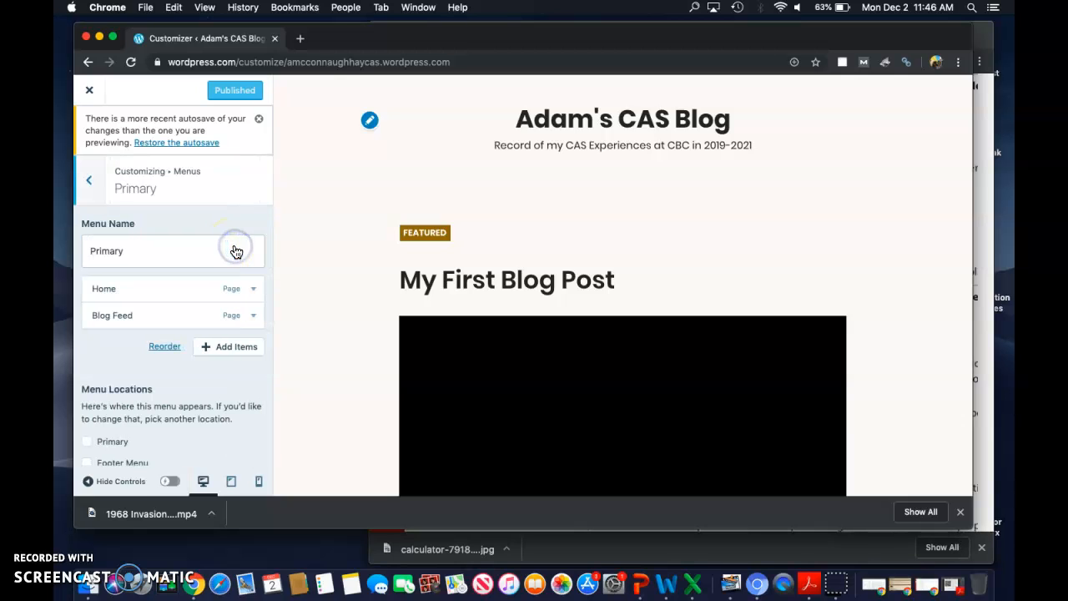
Step: Add the Creativity, Activity and Service categories as items of the Primary menu
left_click(231, 350)
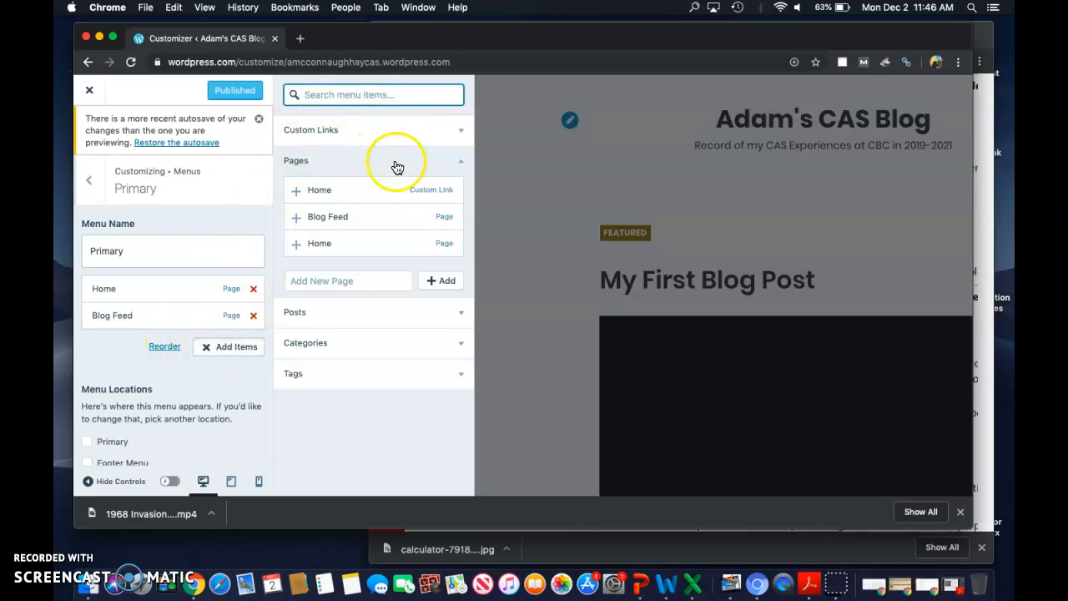
left_click(389, 343)
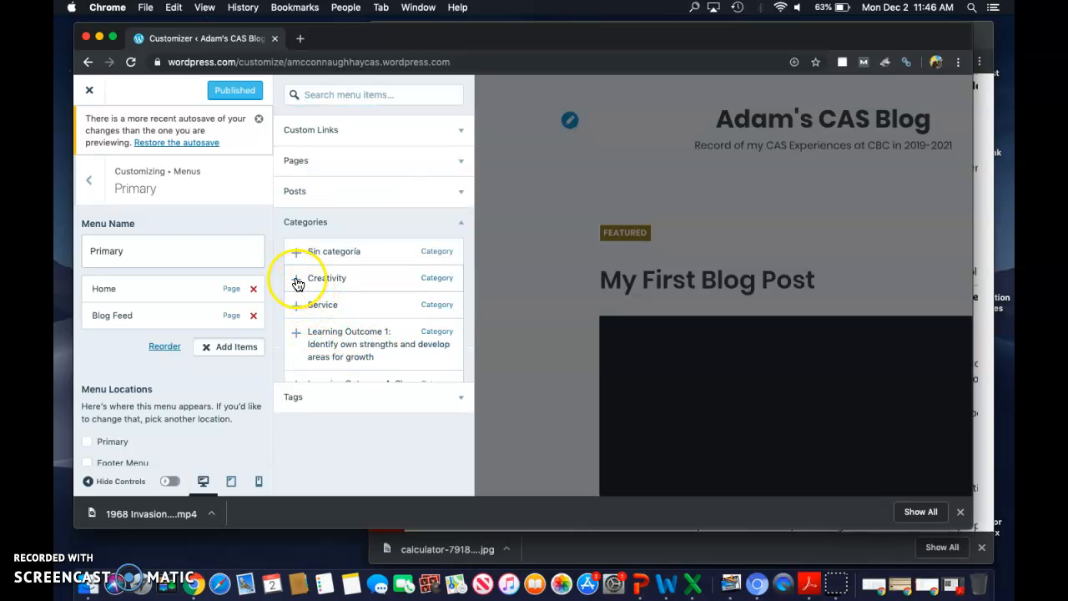
left_click(297, 284)
scroll(342, 314, "down", 5)
scroll(342, 314, "down", 2)
scroll(343, 314, "up", 5)
left_click(298, 308)
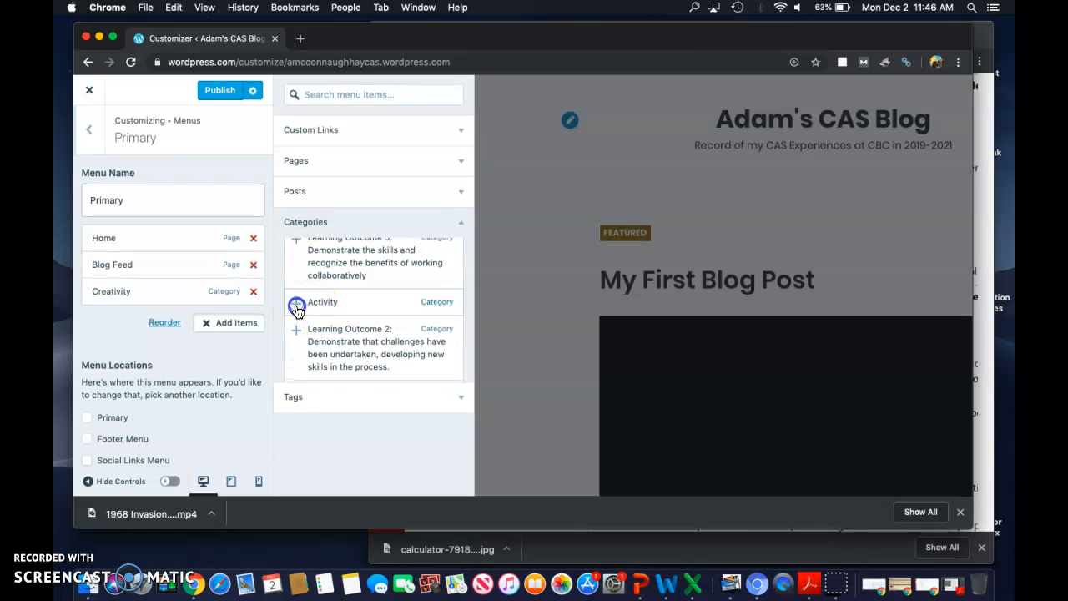
scroll(332, 320, "up", 5)
left_click(297, 299)
scroll(351, 321, "up", 1)
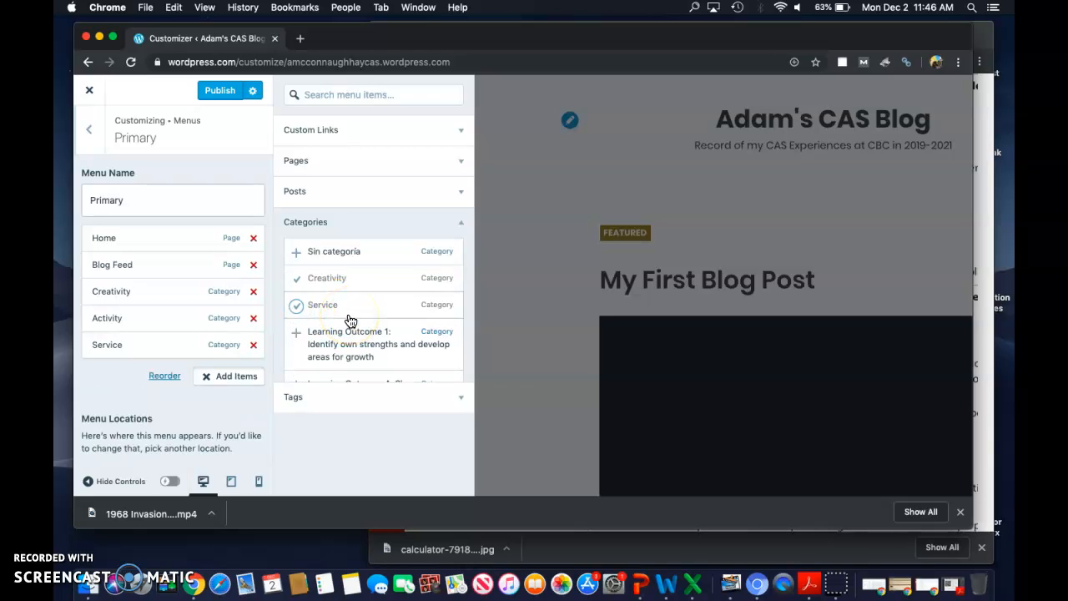
left_click(354, 307)
left_click(352, 345)
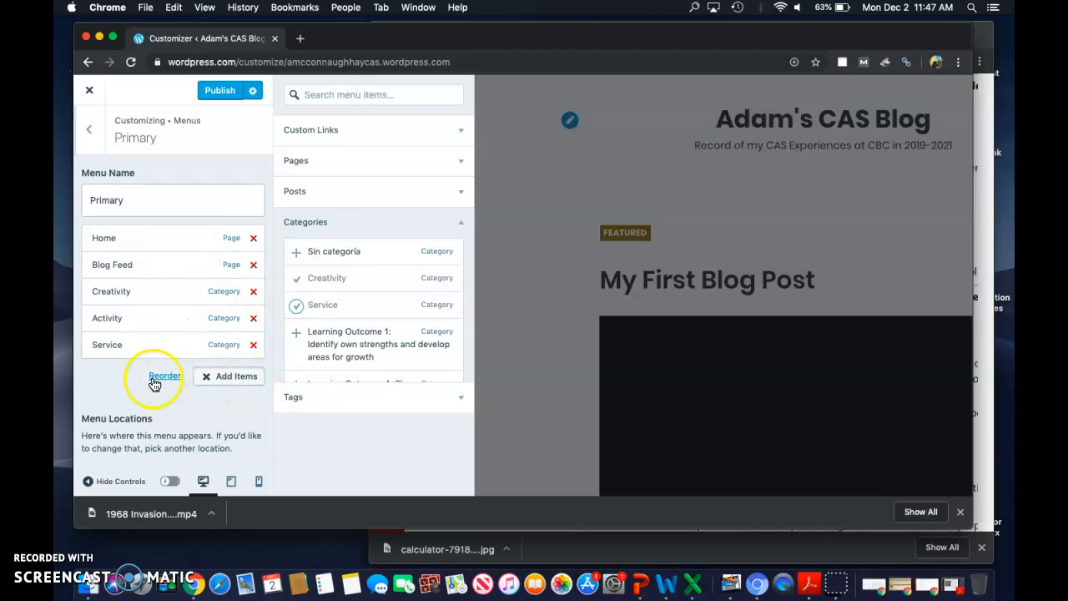
Step: Close the item picker and assign the Primary menu to the Primary menu location
left_click(162, 203)
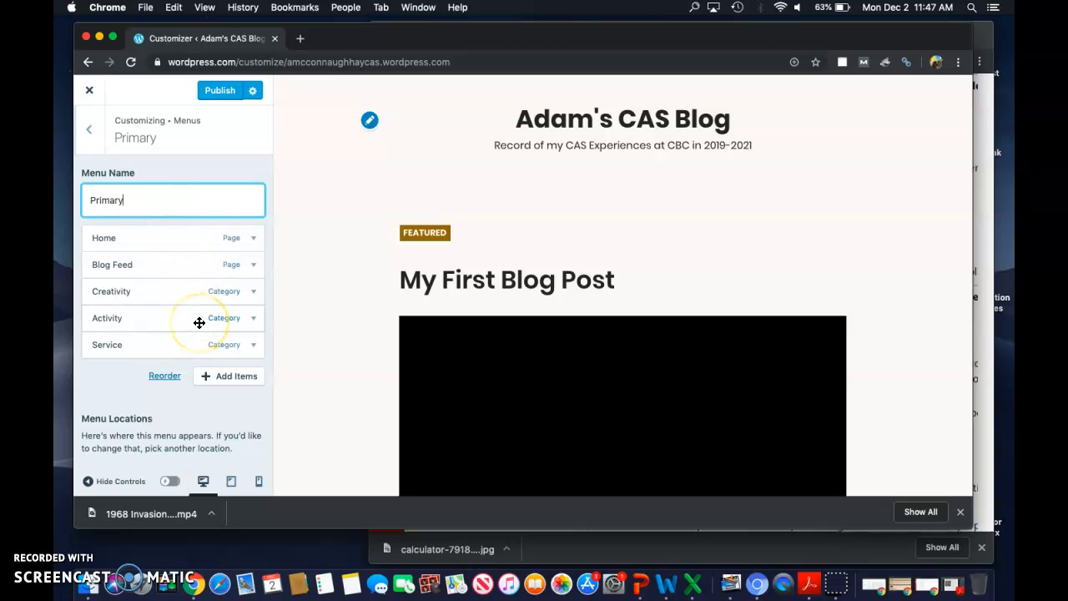
scroll(199, 323, "down", 2)
scroll(199, 323, "down", 5)
left_click(103, 259)
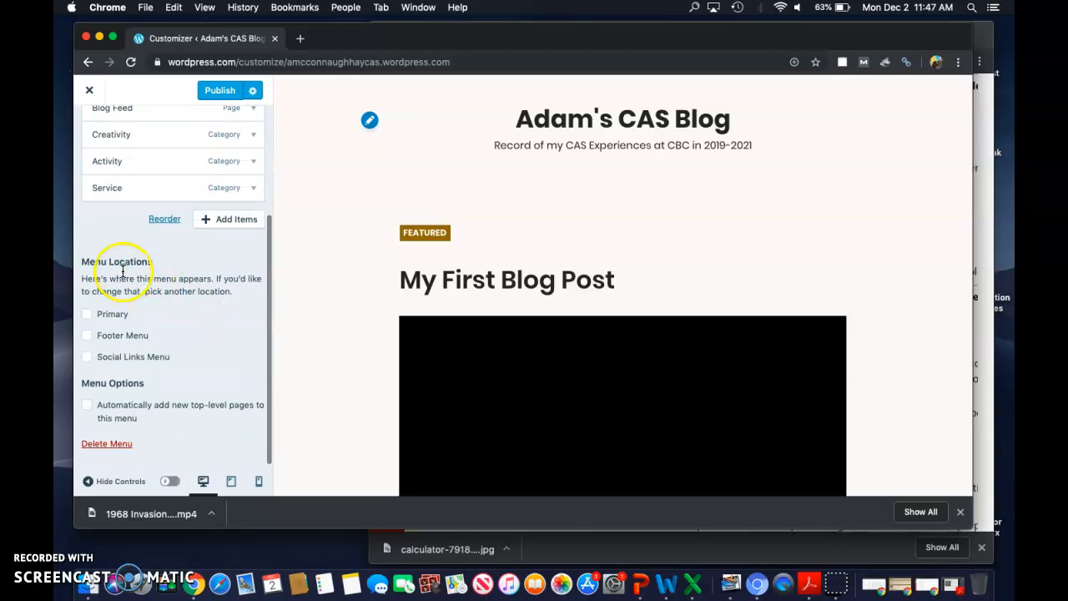
left_click(87, 316)
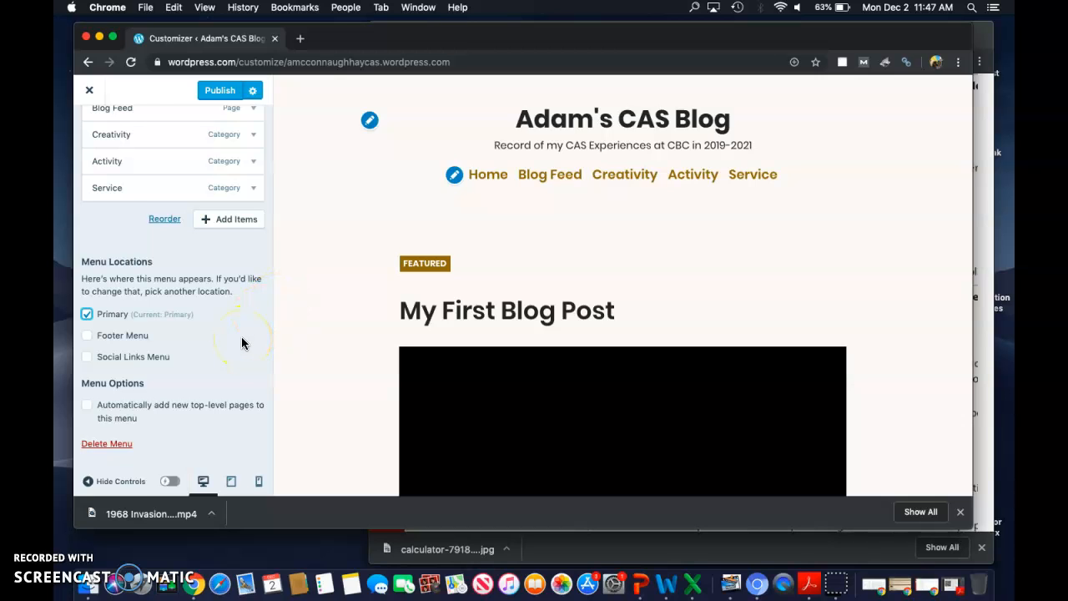
scroll(242, 342, "up", 5)
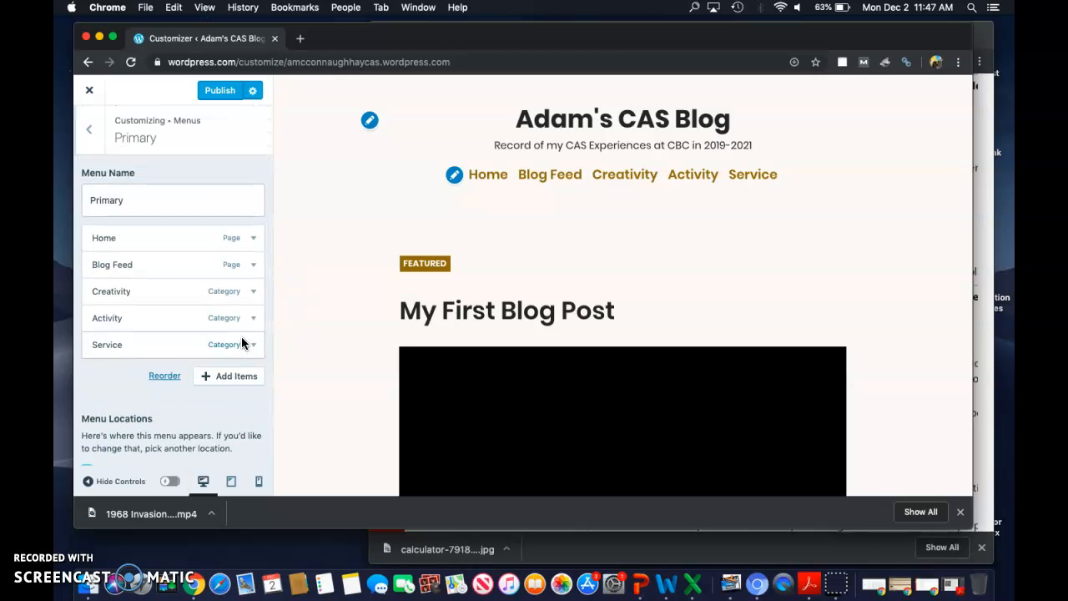
scroll(241, 338, "down", 3)
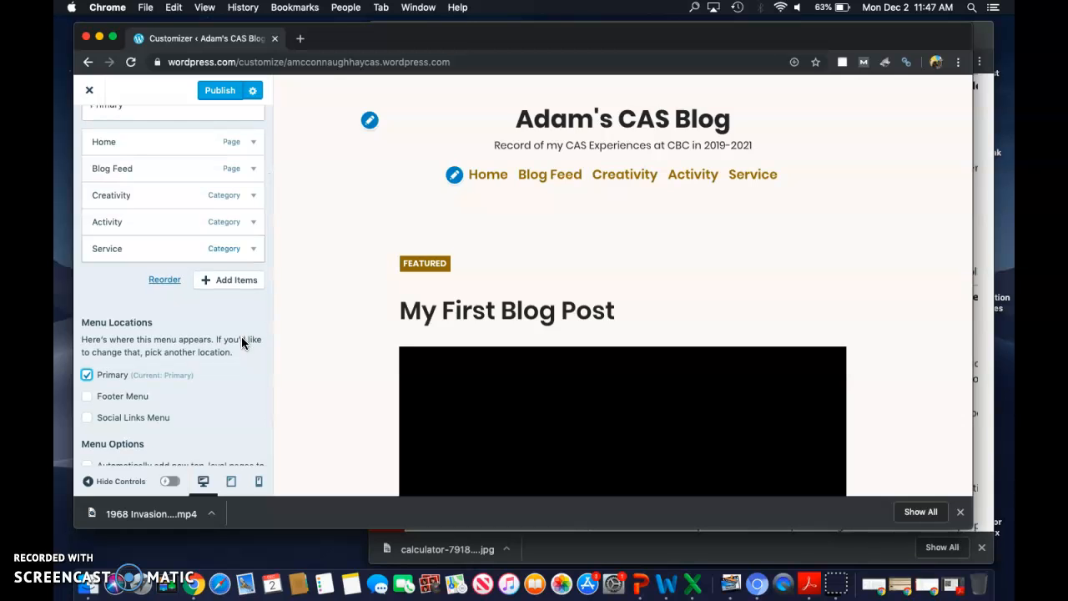
scroll(241, 338, "down", 2)
scroll(241, 338, "up", 5)
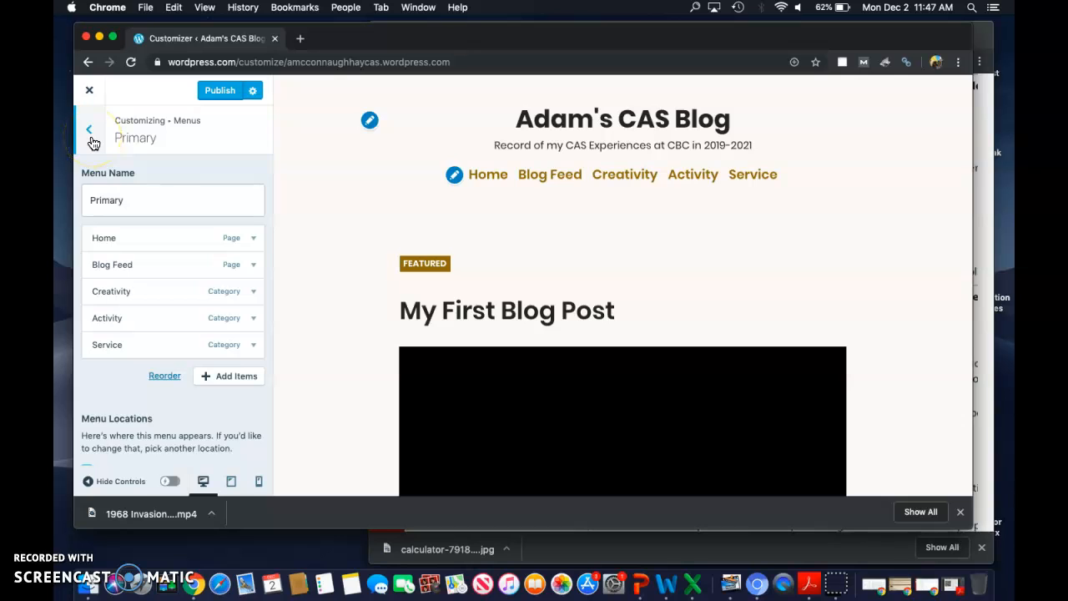
Step: Create a new menu named Secondary without assigning it to a location
left_click(93, 140)
left_click(211, 242)
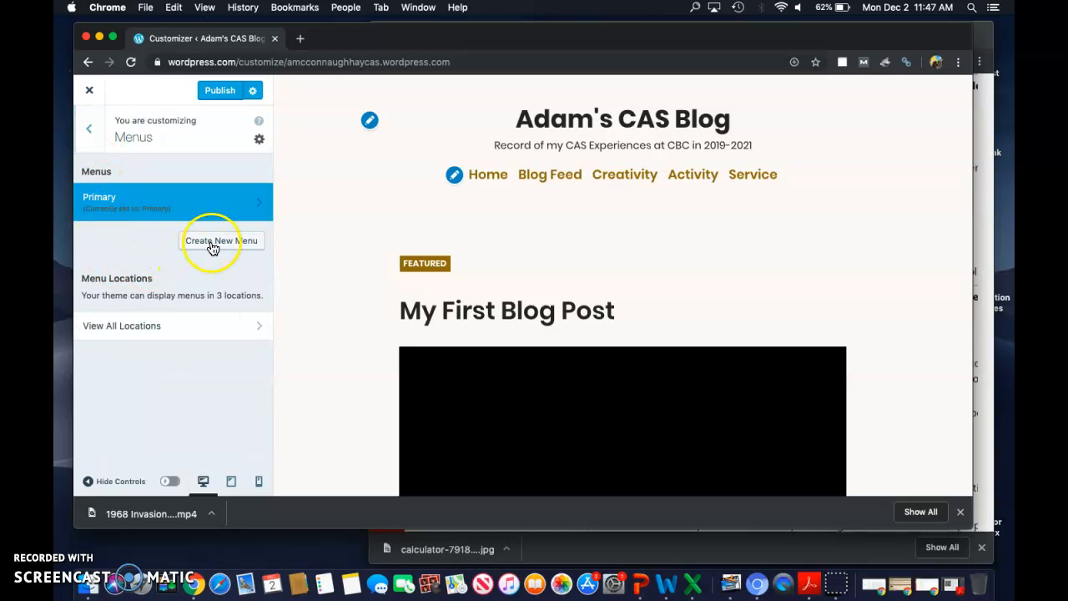
left_click(186, 204)
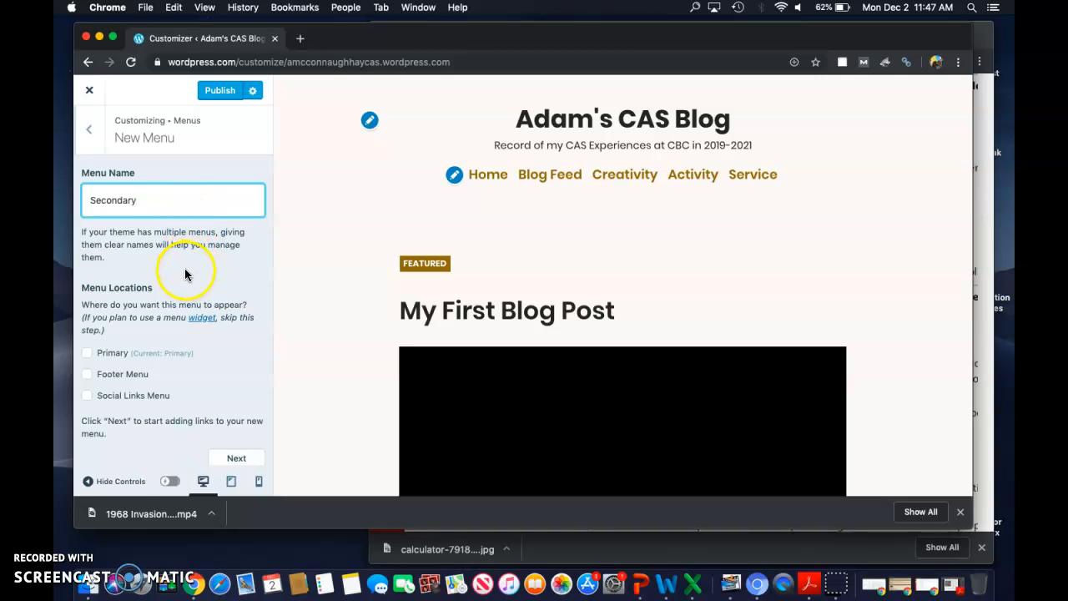
scroll(185, 268, "down", 1)
left_click(237, 449)
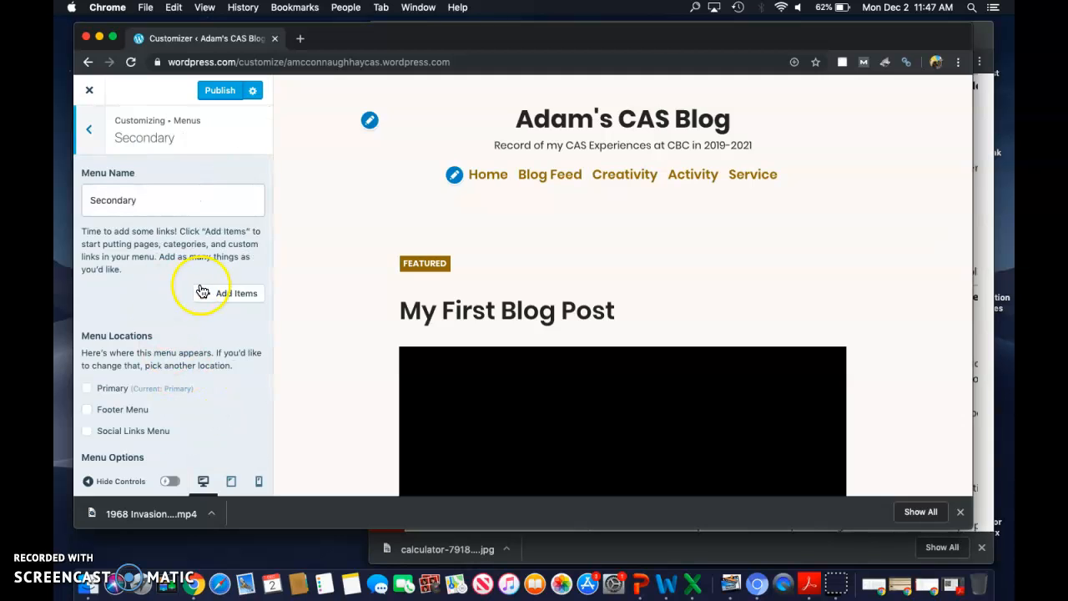
Step: Add the Learning Outcome 1 through Learning Outcome 7 categories, in numerical order, as items of the Secondary menu
left_click(215, 292)
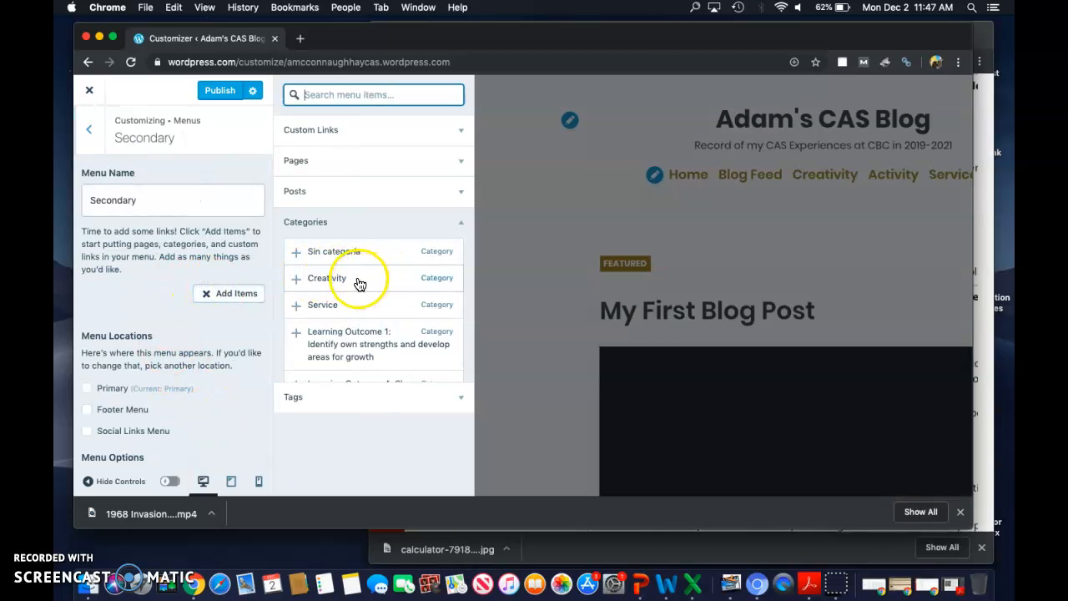
scroll(359, 284, "down", 2)
left_click(340, 292)
scroll(332, 338, "down", 6)
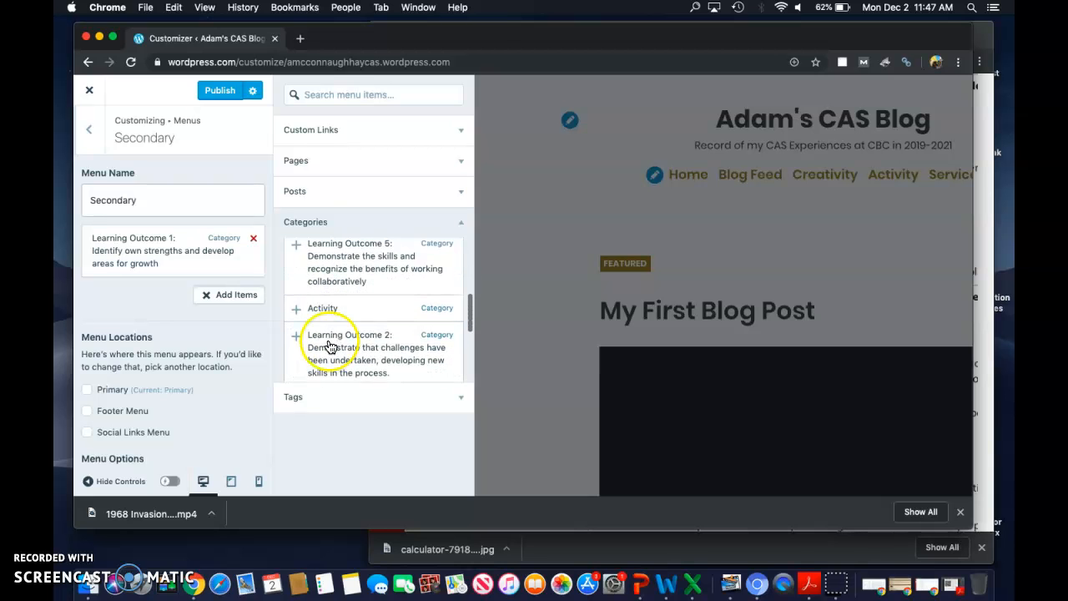
left_click(329, 347)
scroll(329, 341, "down", 2)
left_click(354, 312)
scroll(354, 314, "down", 2)
scroll(354, 313, "up", 11)
left_click(367, 288)
left_click(359, 334)
scroll(363, 334, "up", 2)
scroll(363, 334, "down", 3)
left_click(372, 302)
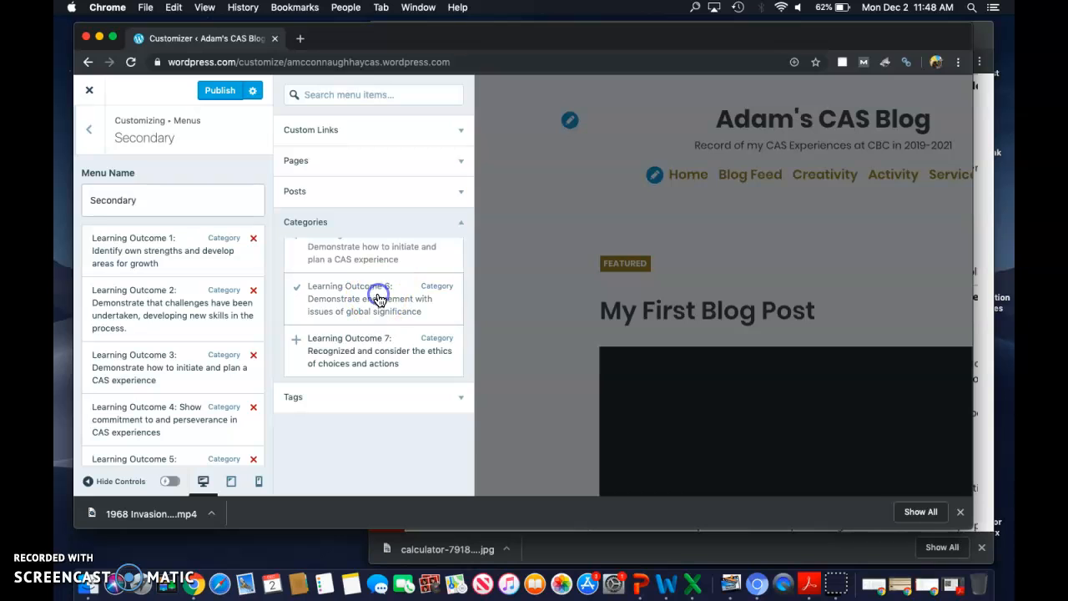
left_click(369, 342)
Step: Assign the Secondary menu to the Footer Menu location
scroll(215, 299, "down", 5)
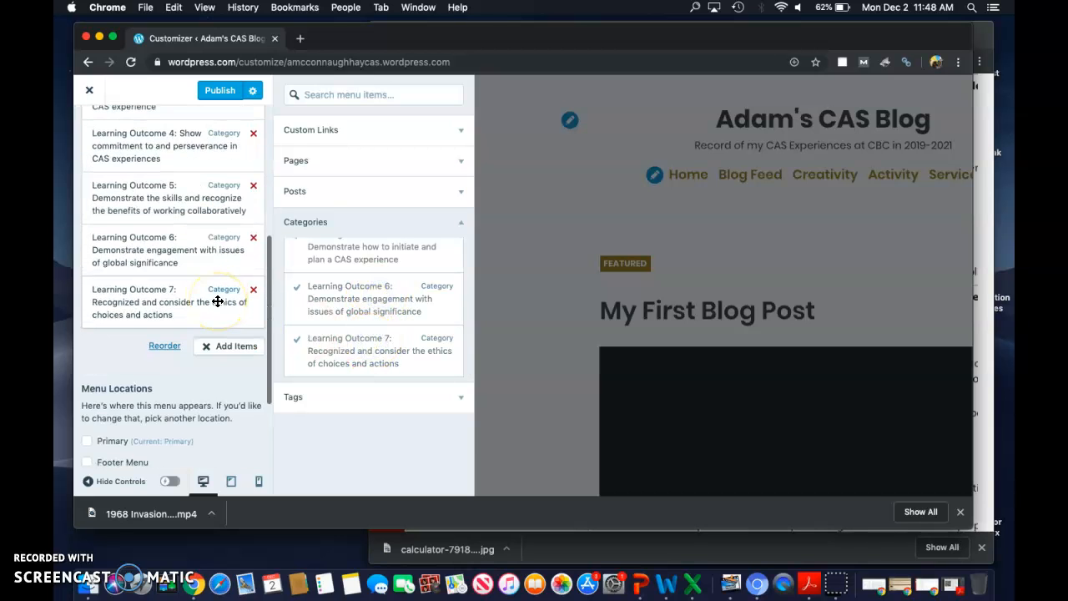
scroll(217, 301, "down", 3)
scroll(217, 300, "down", 1)
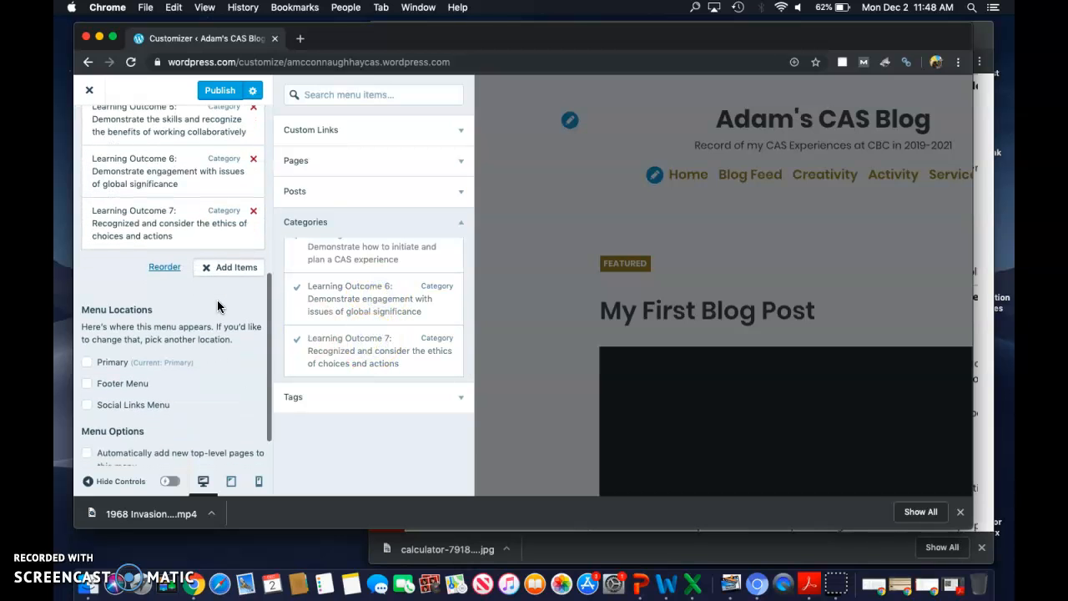
scroll(219, 305, "down", 2)
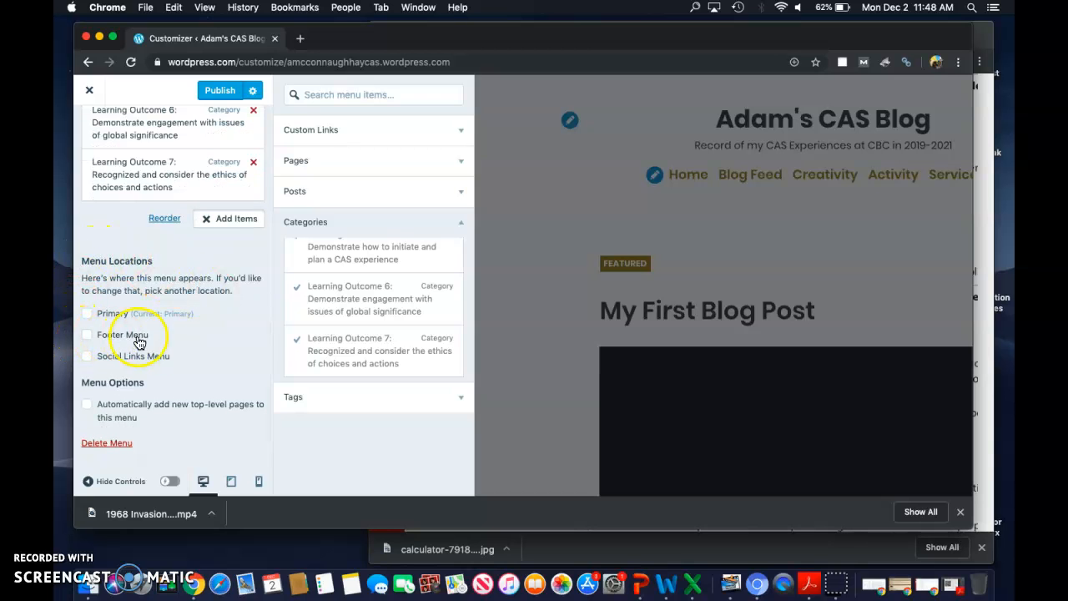
left_click(86, 341)
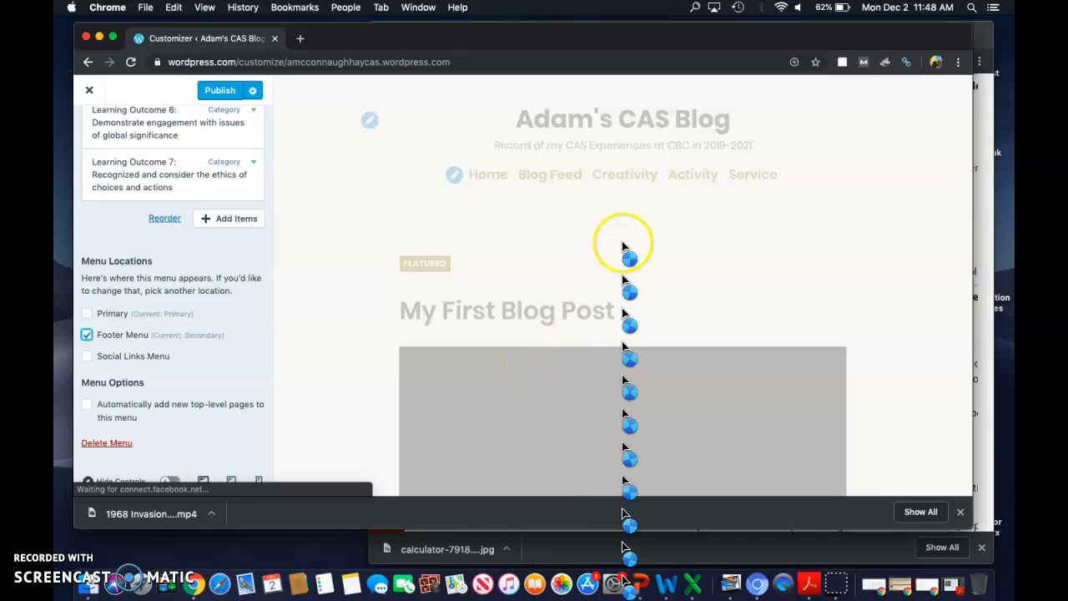
Step: Check the footer links in the site preview and view the Learning Outcome 5 category archive
scroll(611, 317, "down", 10)
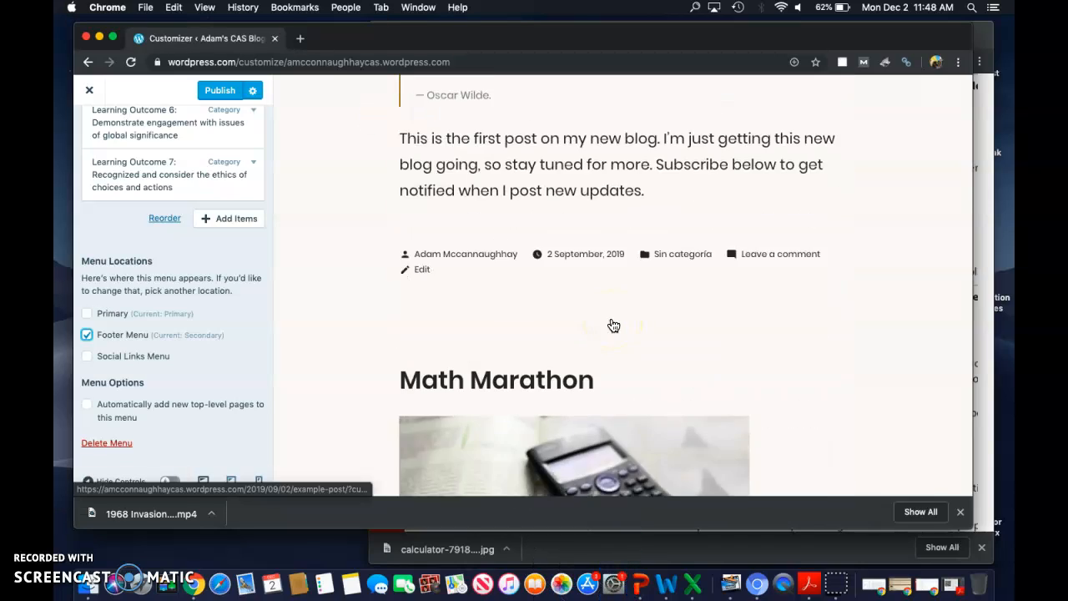
scroll(611, 324, "down", 15)
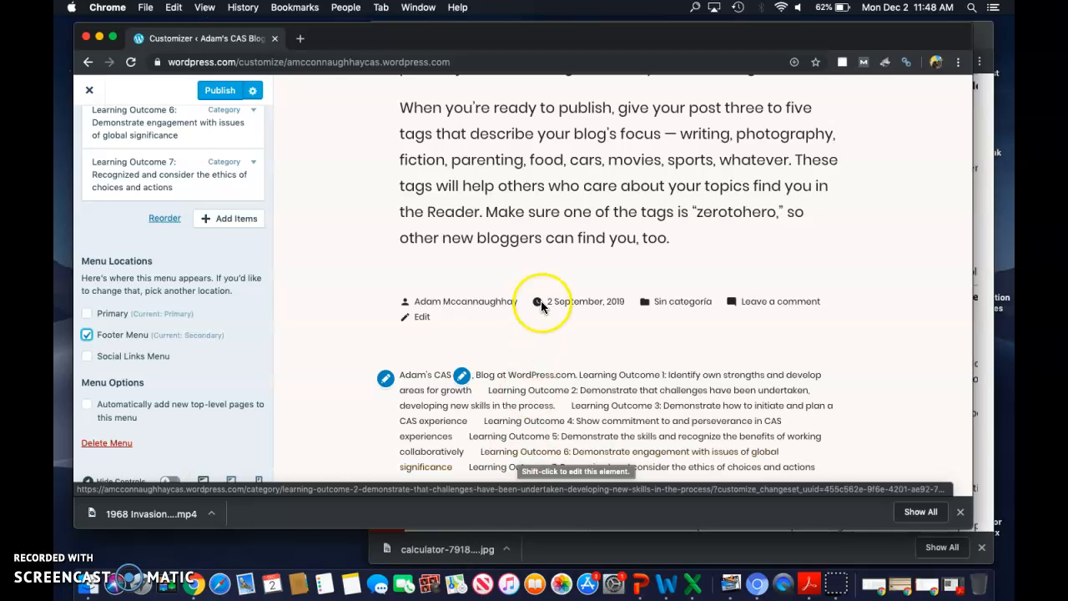
left_click(554, 439)
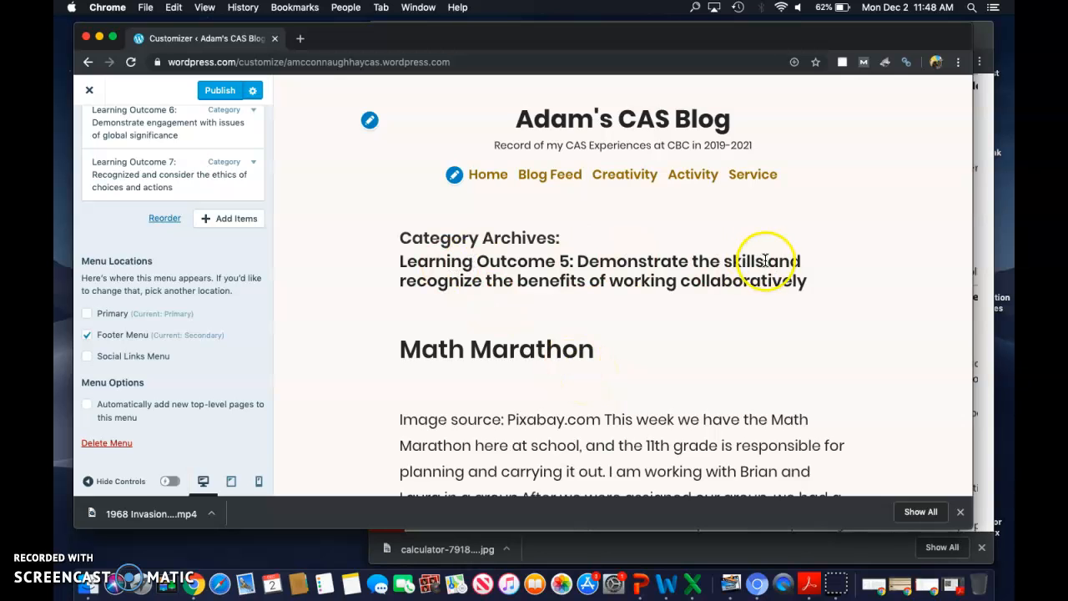
scroll(721, 378, "down", 5)
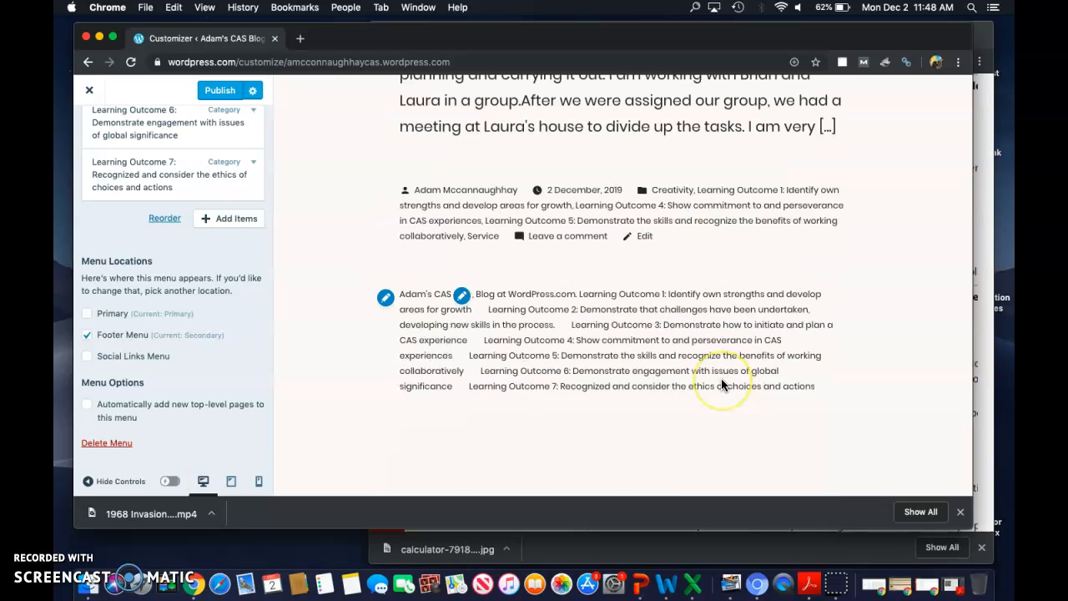
scroll(721, 378, "up", 2)
scroll(721, 385, "up", 1)
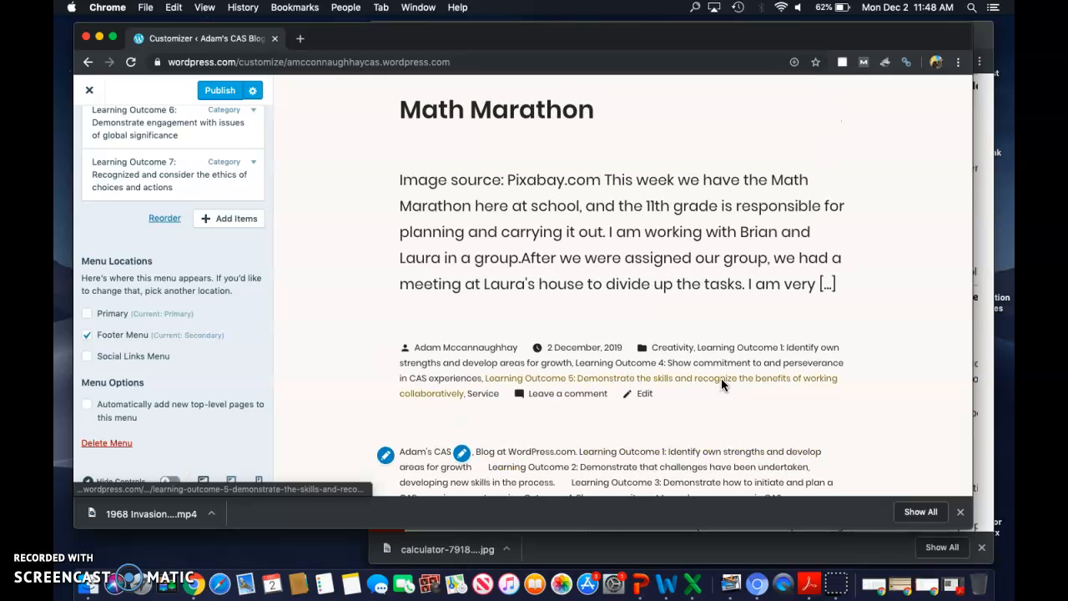
scroll(722, 381, "up", 5)
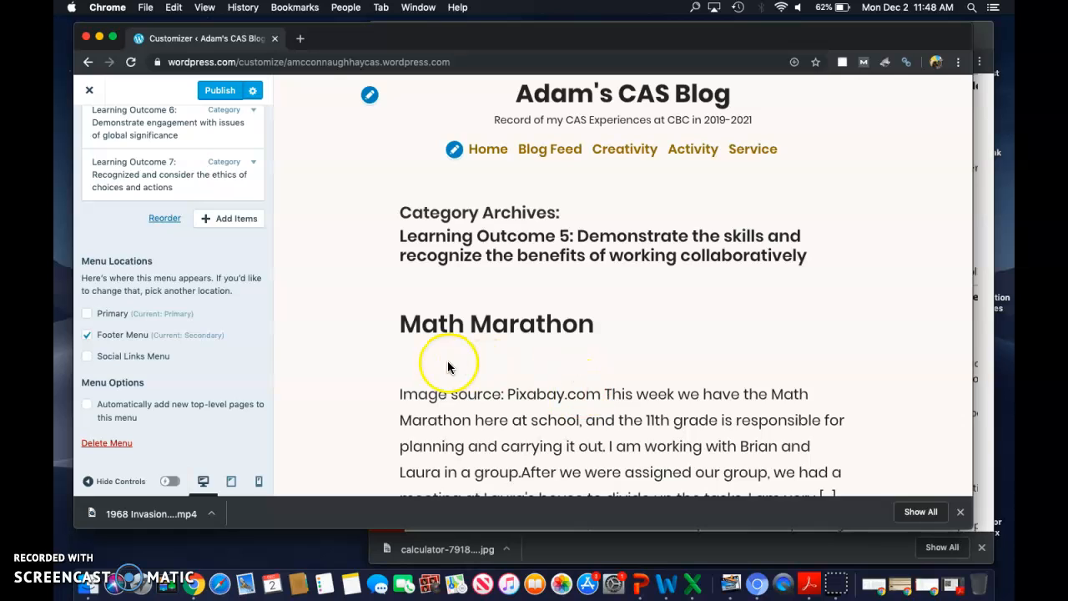
Step: Try the Secondary menu in the Primary location instead of the footer, and return it to the Footer Menu location
scroll(227, 363, "up", 3)
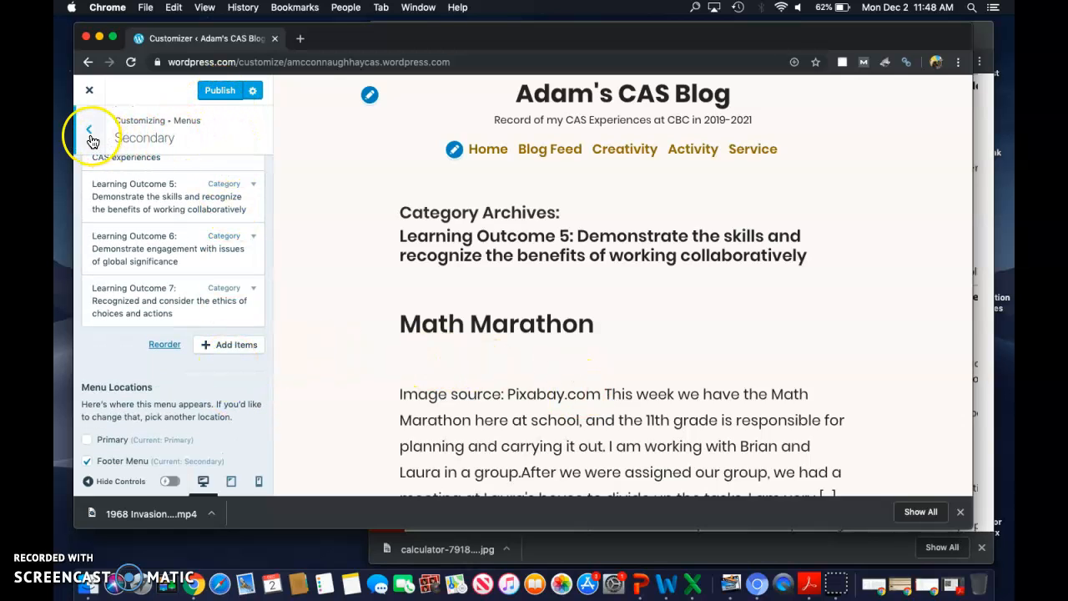
scroll(167, 342, "down", 2)
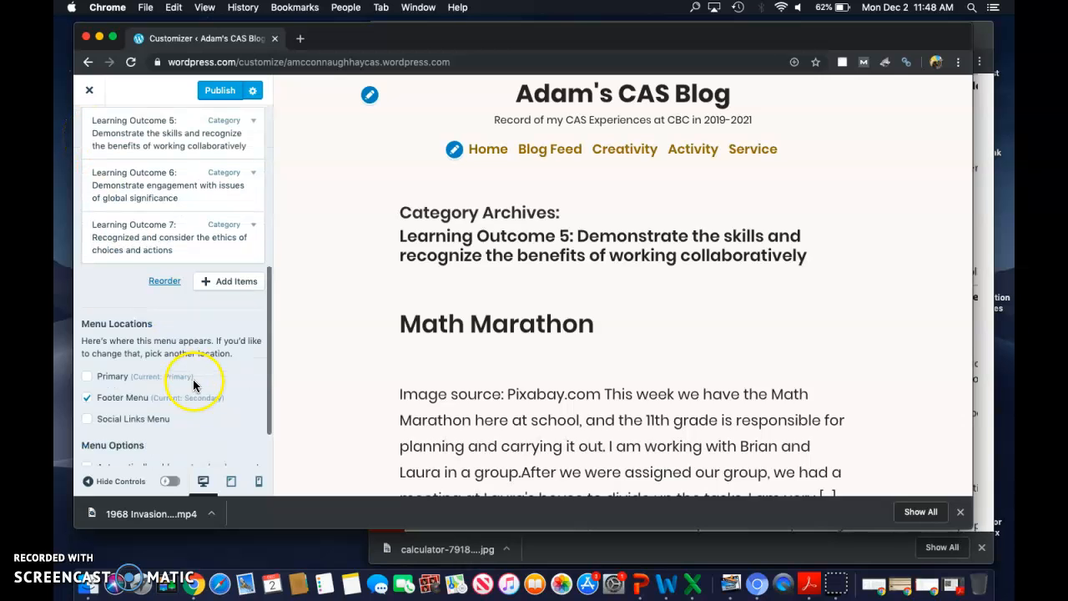
left_click(99, 388)
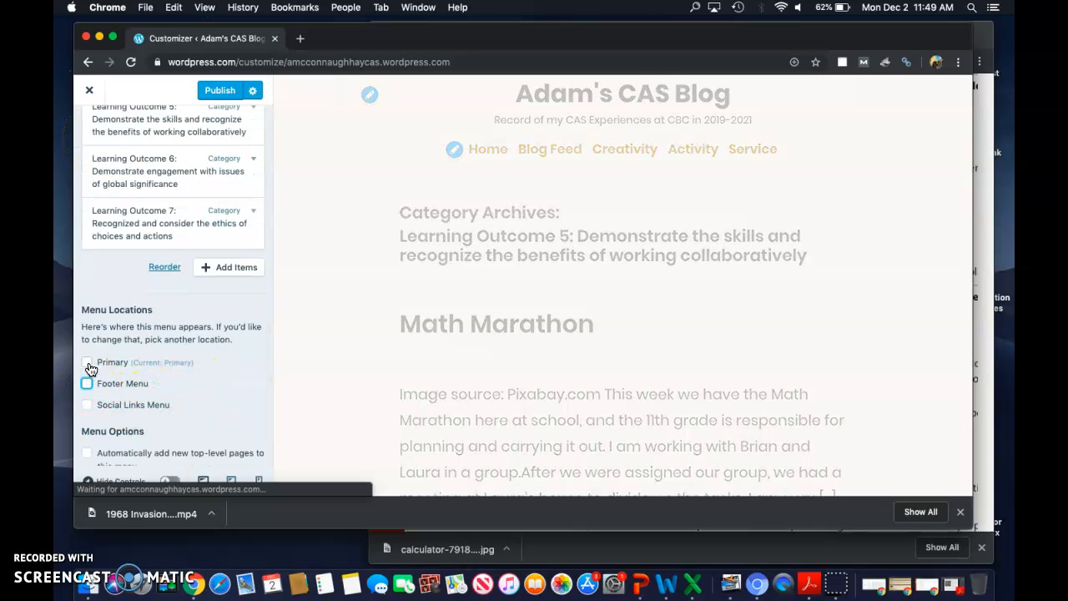
left_click(88, 365)
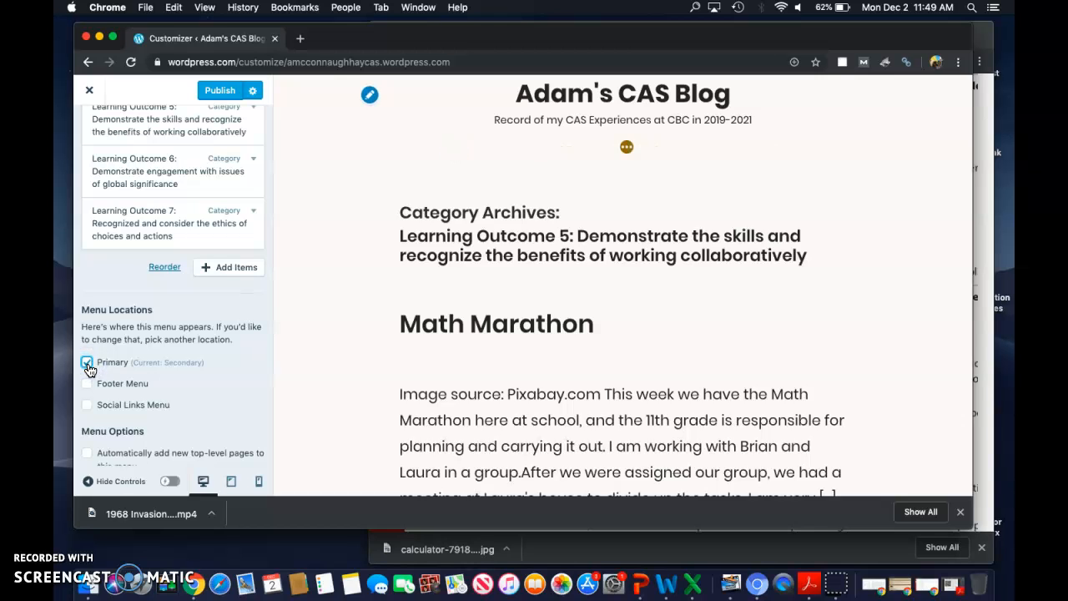
left_click(88, 385)
left_click(87, 362)
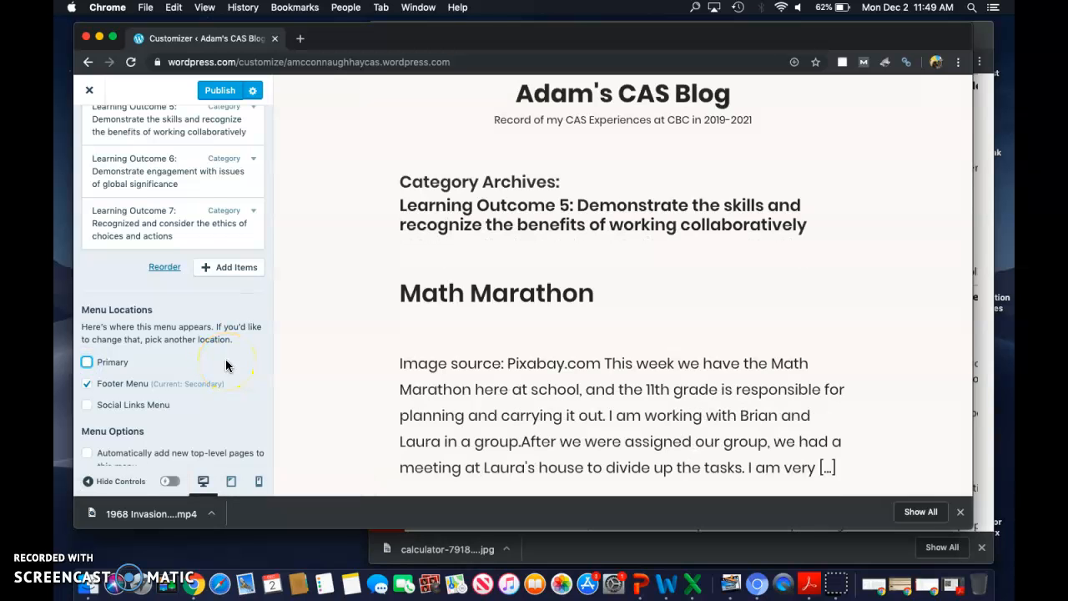
Step: Reopen the Primary menu and reassign it to the Primary menu location
scroll(225, 362, "up", 5)
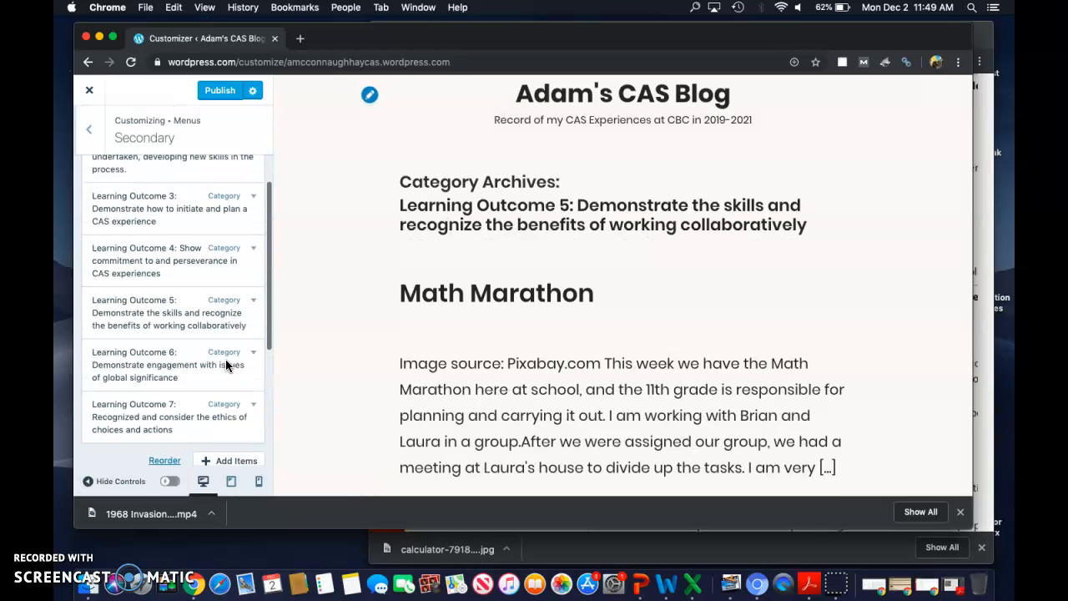
left_click(89, 129)
left_click(226, 197)
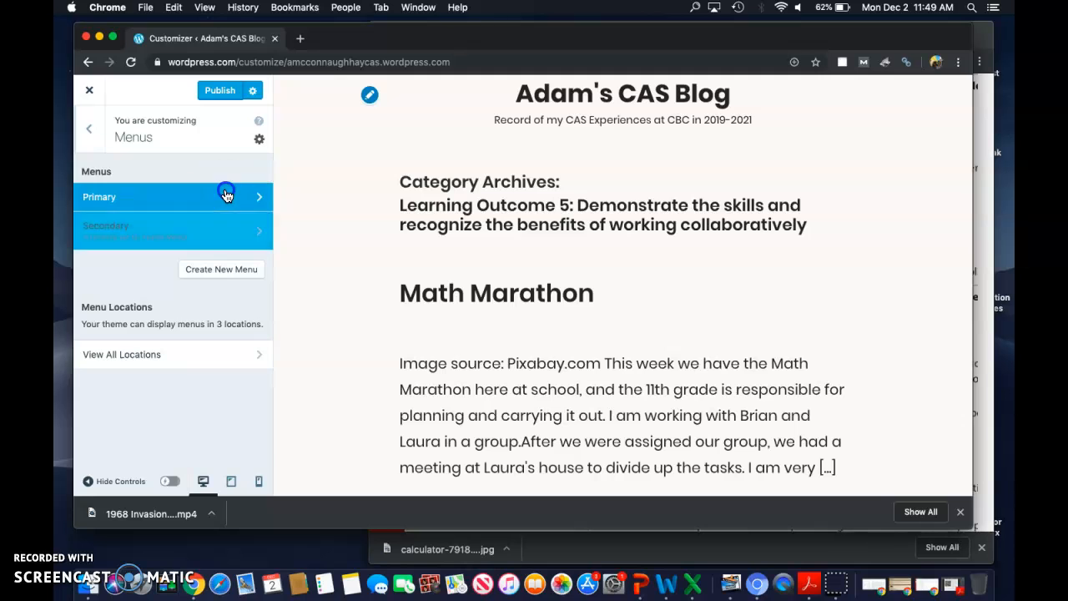
scroll(207, 301, "down", 4)
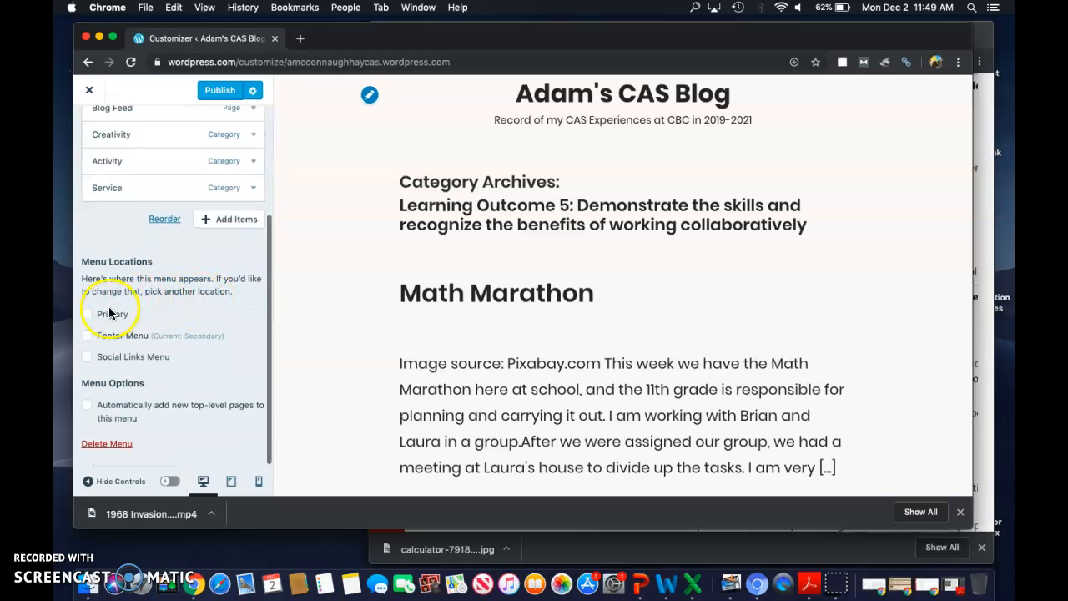
left_click(86, 314)
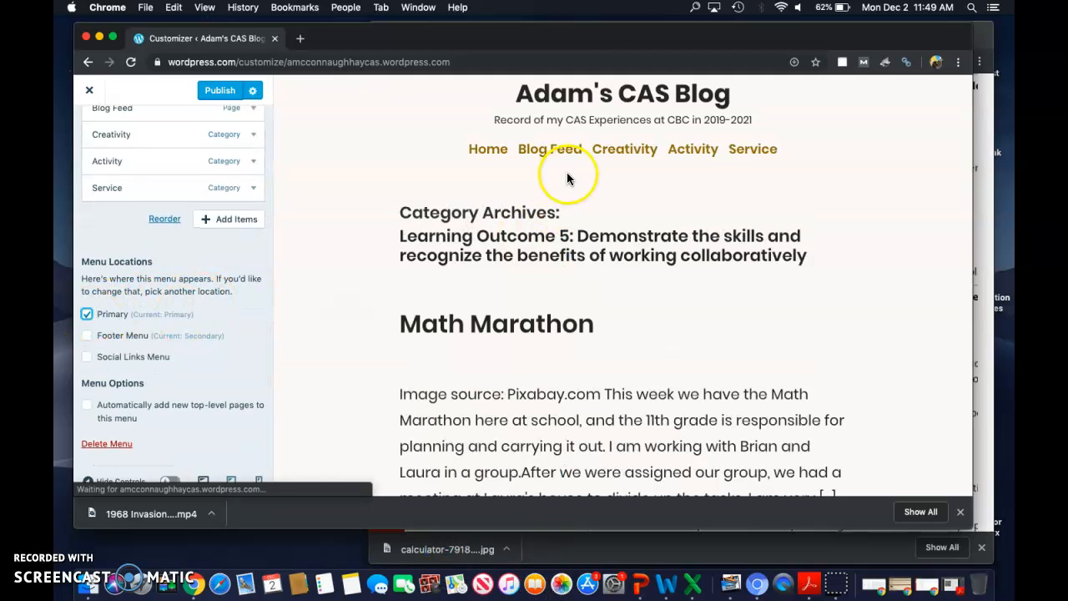
Step: Publish the menu changes and return to the customizer's main list of settings
scroll(210, 391, "up", 4)
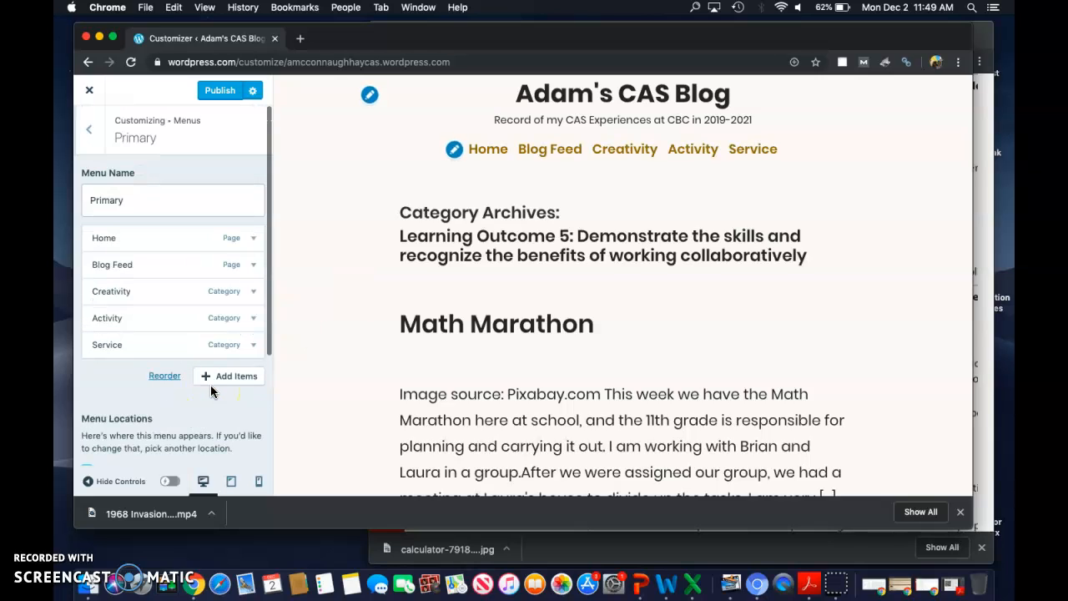
left_click(218, 98)
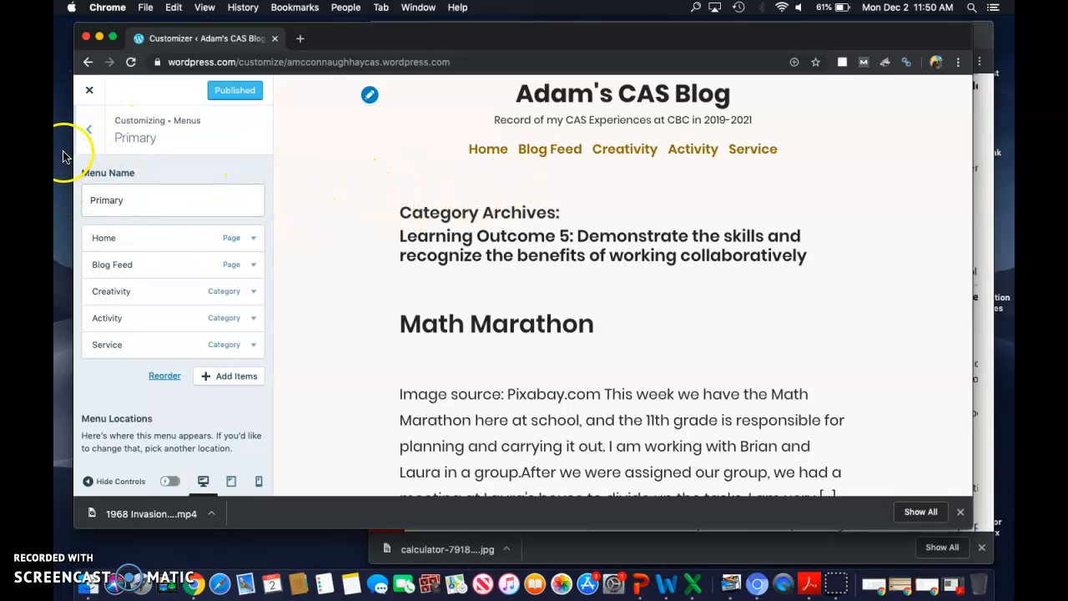
left_click(92, 137)
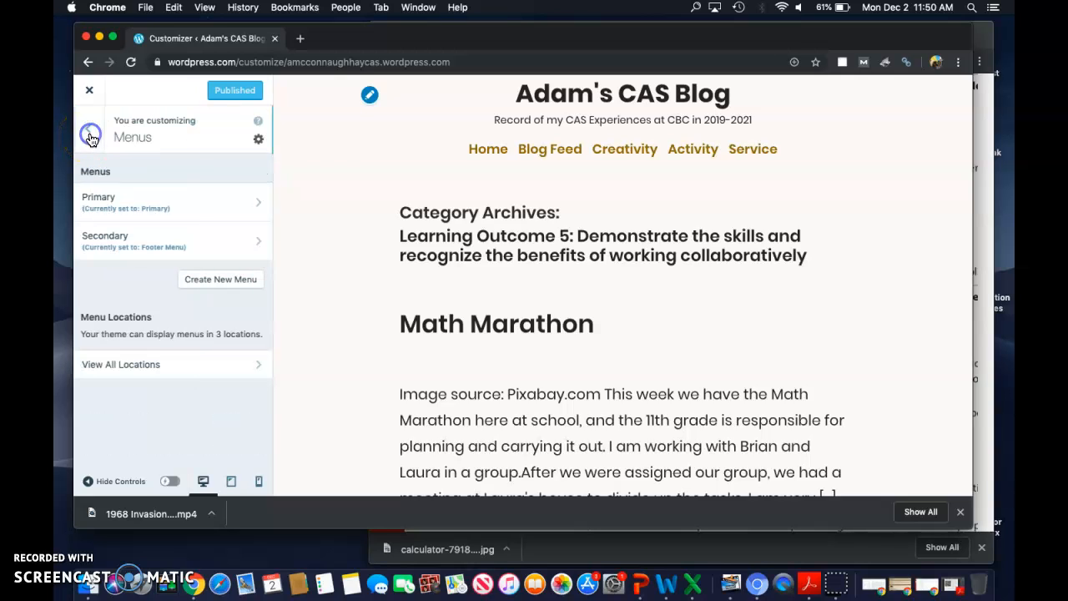
left_click(91, 136)
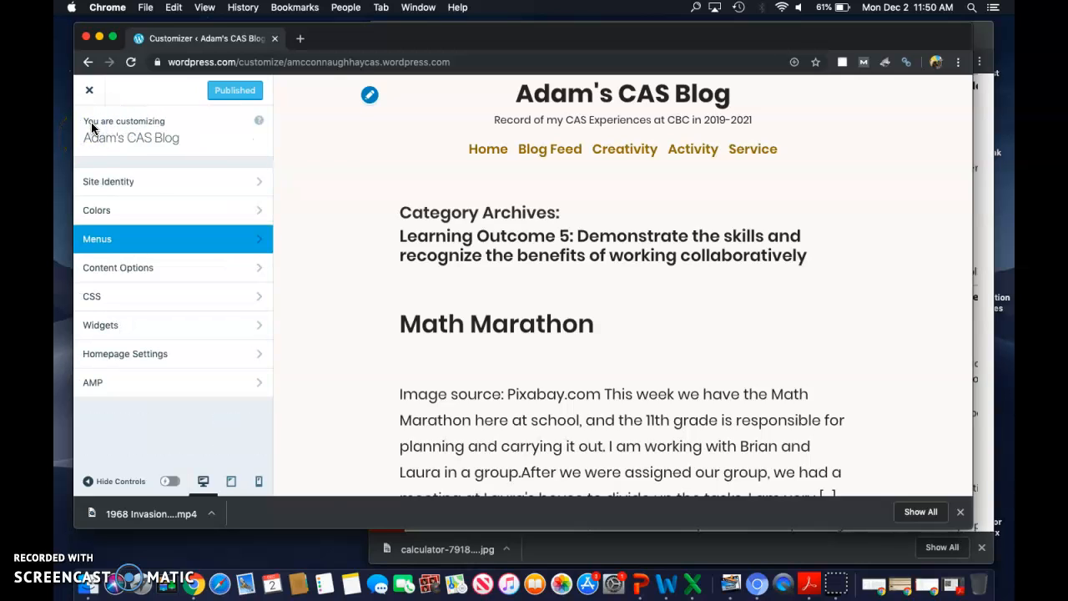
Step: Close the customizer and start a new blog post titled "Basketball Practice"
left_click(92, 93)
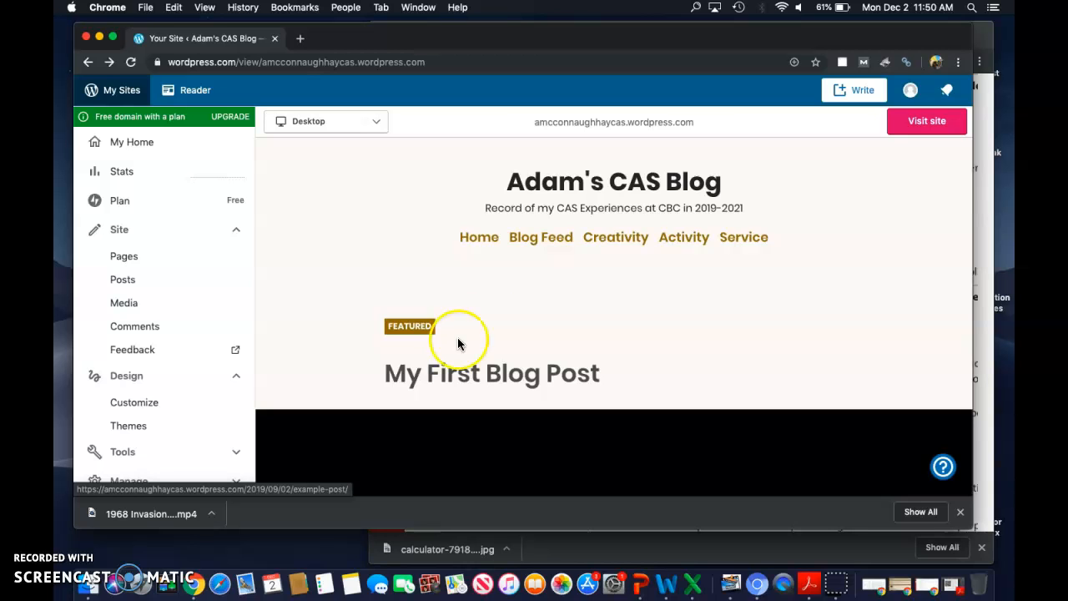
left_click(858, 96)
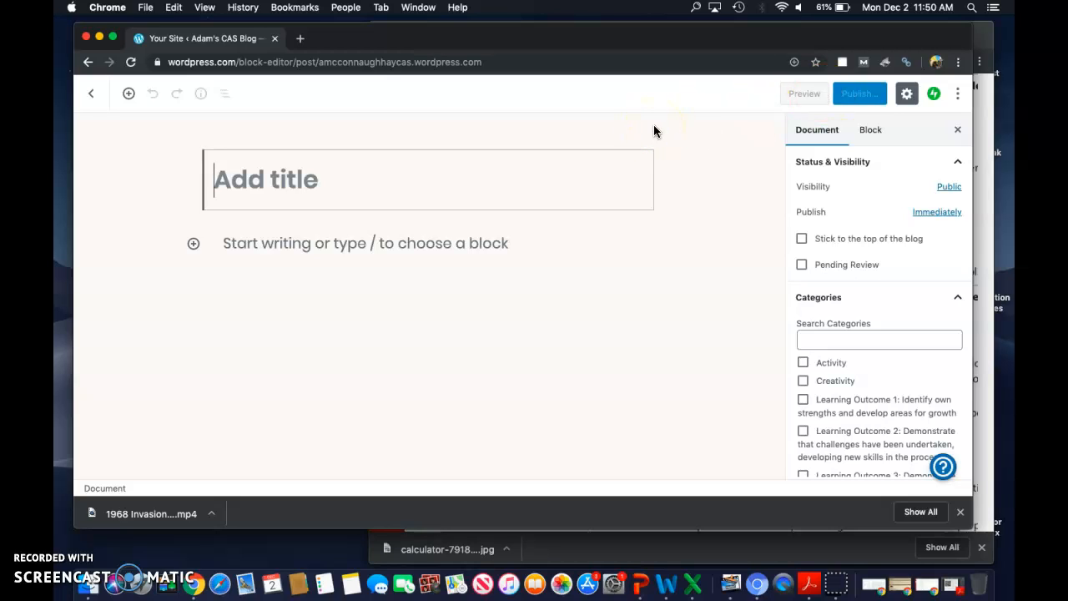
type("Bask")
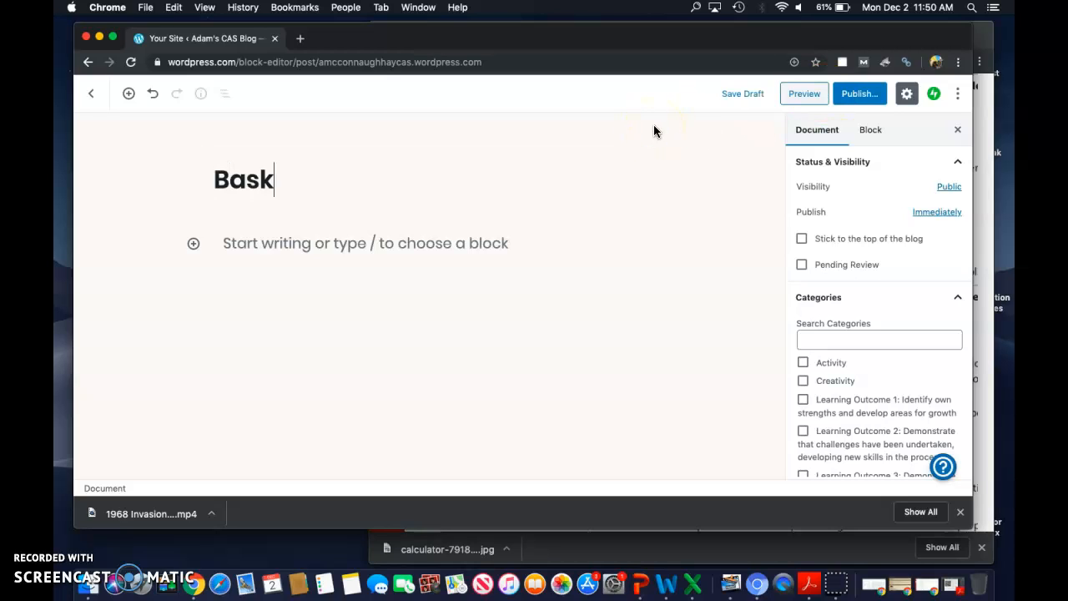
type("etball Practice")
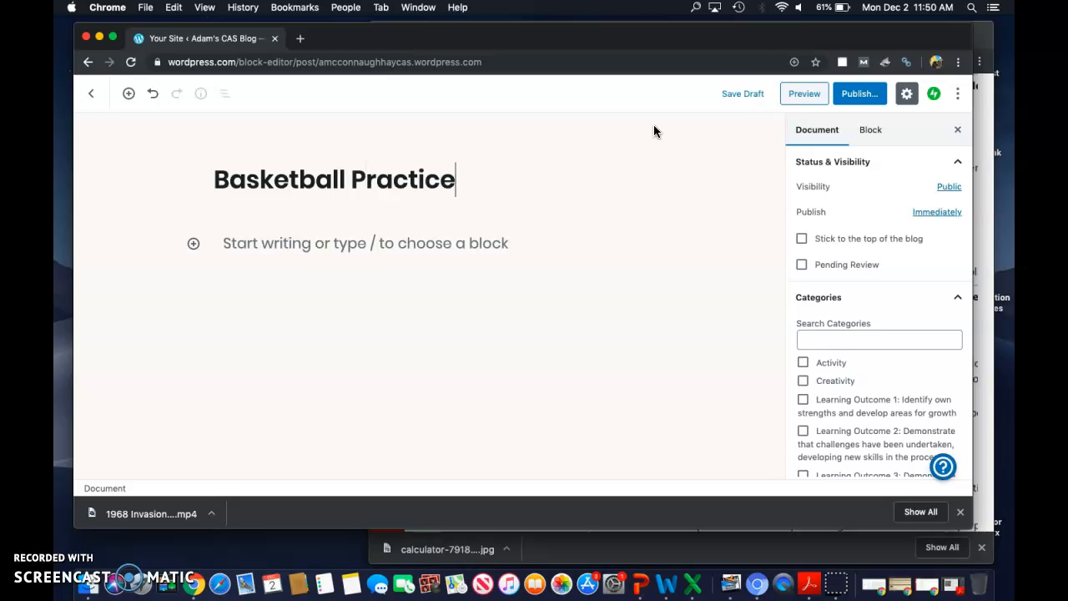
Step: Write the post's body paragraph: "This is my reflection. This is what happened, this is what I learned....."
left_click(343, 278)
left_click(277, 245)
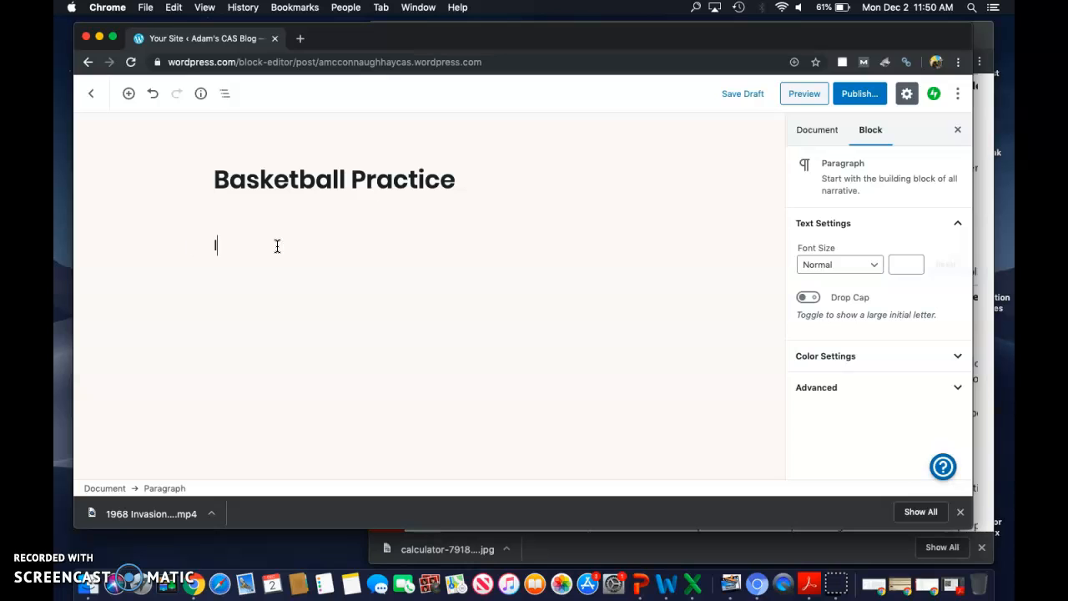
type("This is my reflection.  T")
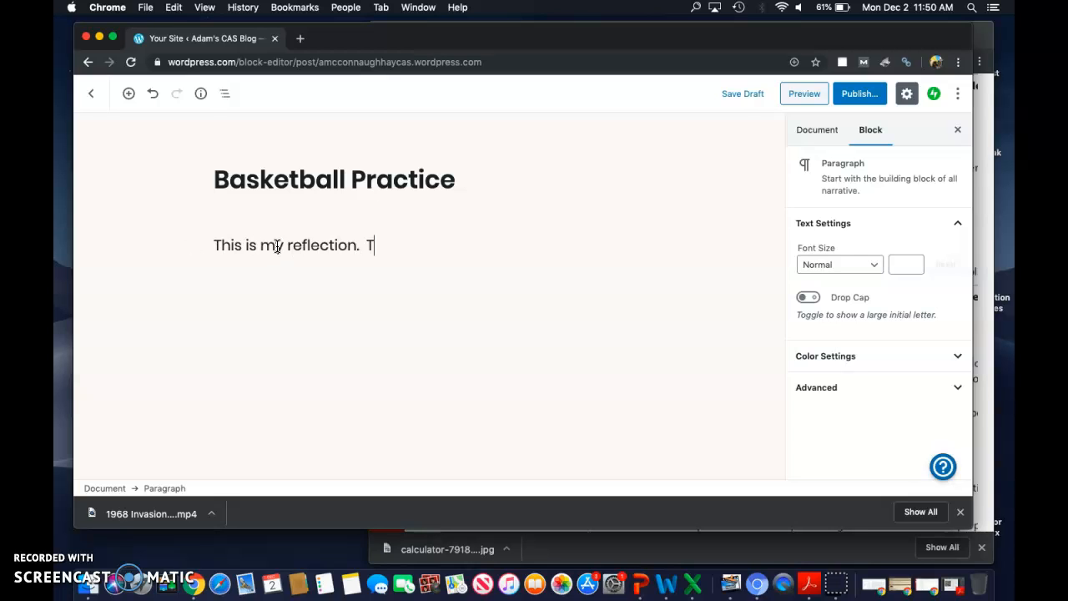
type("his is what happened, ")
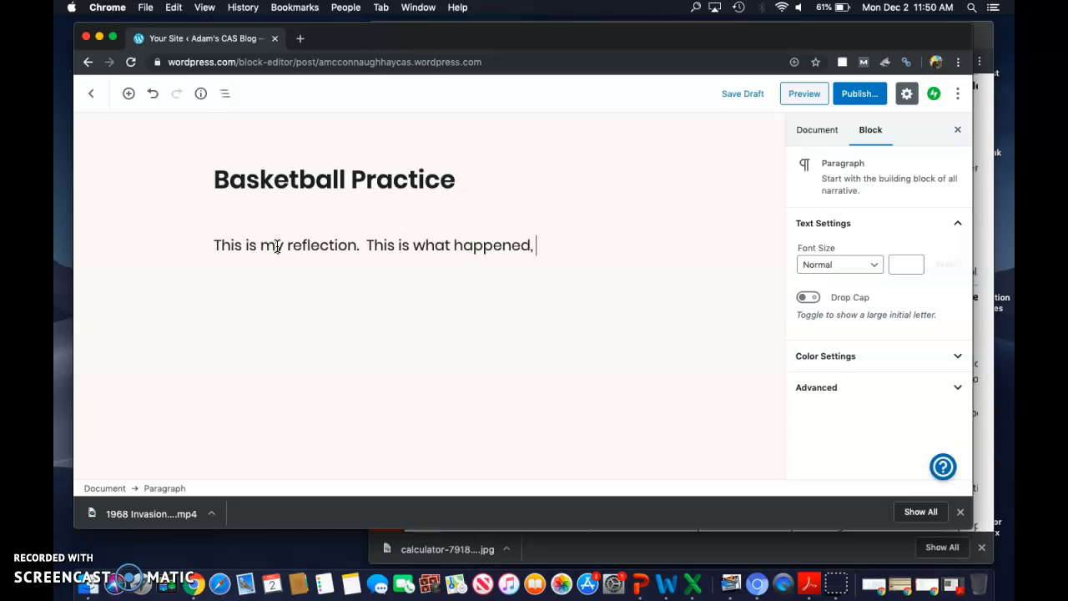
type("this is w")
key("BackSpace")
type("s what I learned.....")
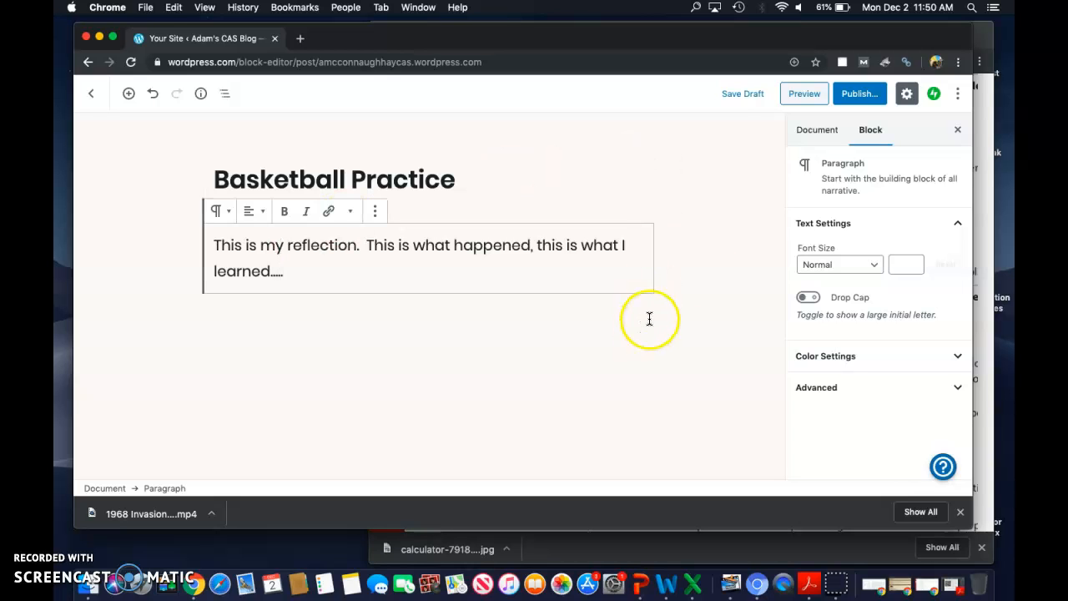
Step: Show the document settings of the Basketball Practice post with its category list
left_click(822, 131)
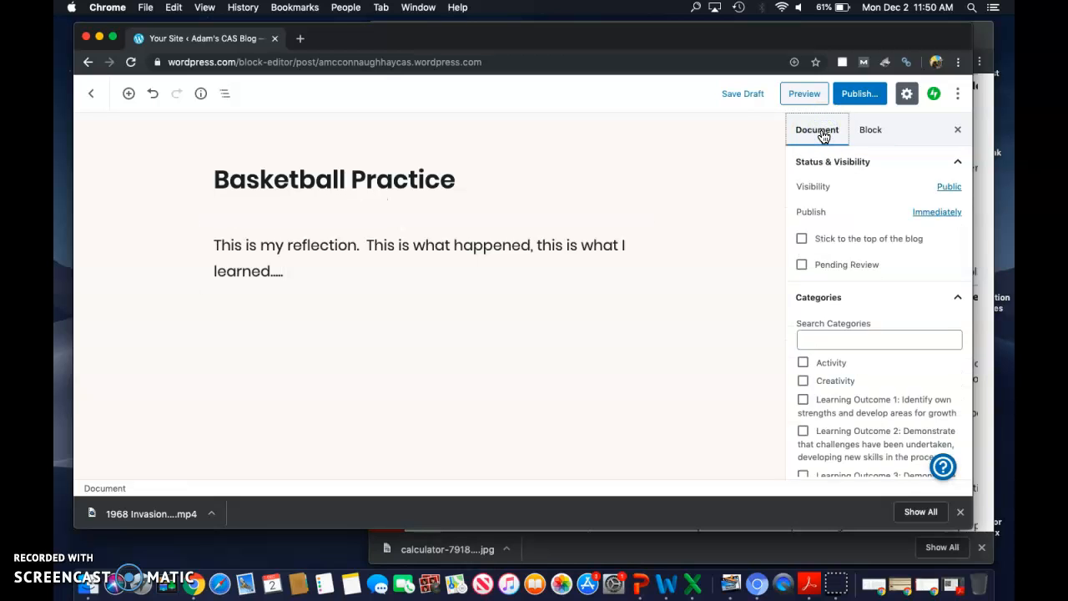